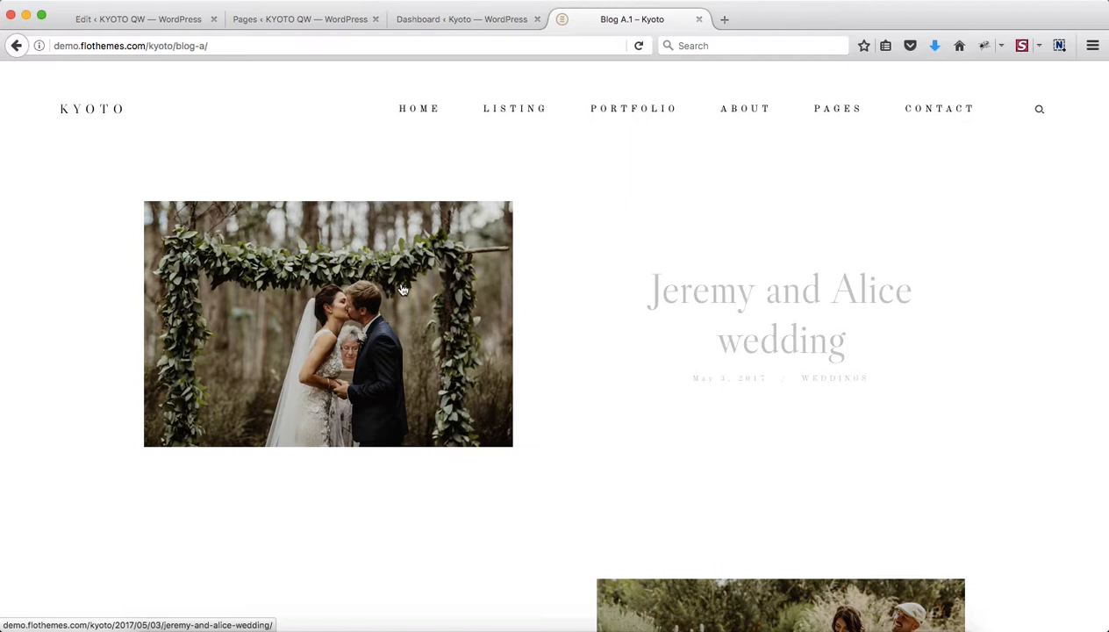
Switch to the Kyoto site's WordPress dashboard and start a new page
key("ctrl+shift+Tab")
key("ctrl+shift+Tab")
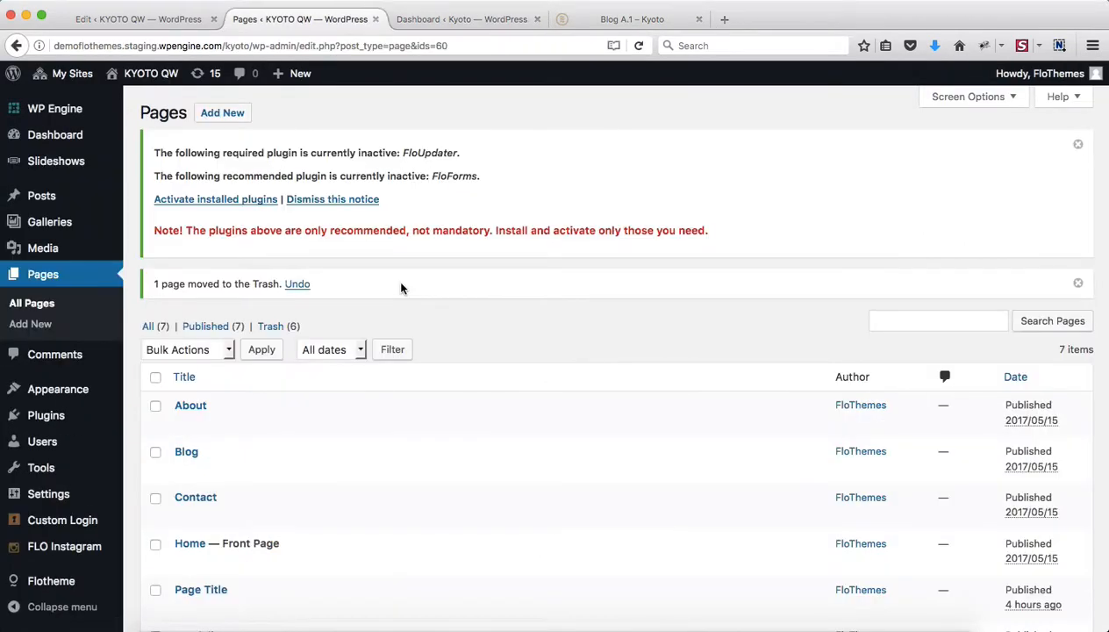
key("ctrl+Tab")
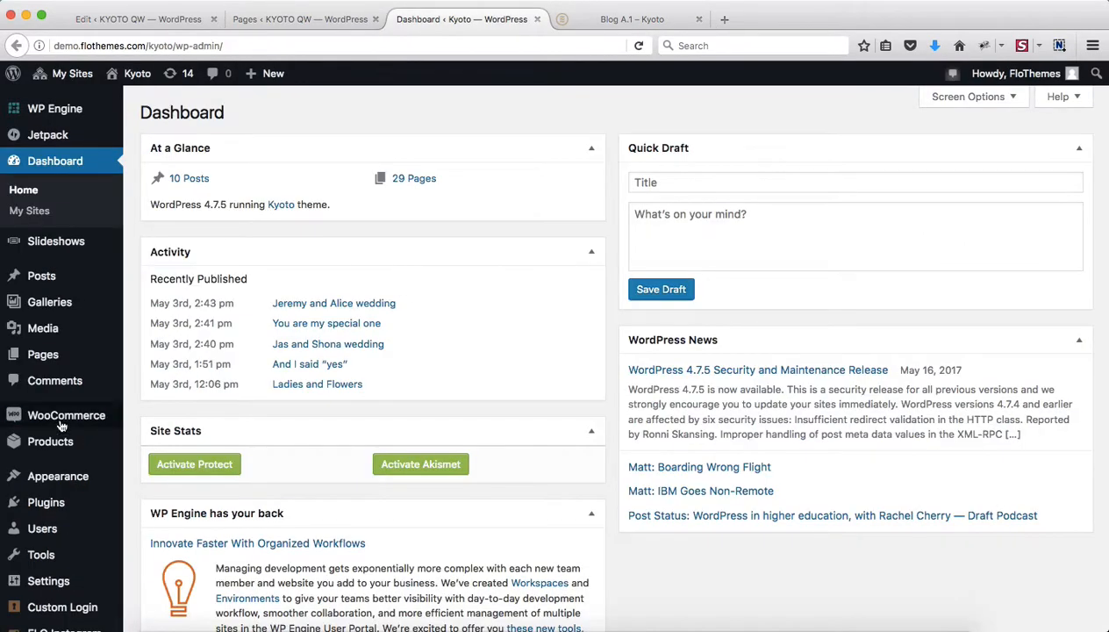
mouse_move(55, 353)
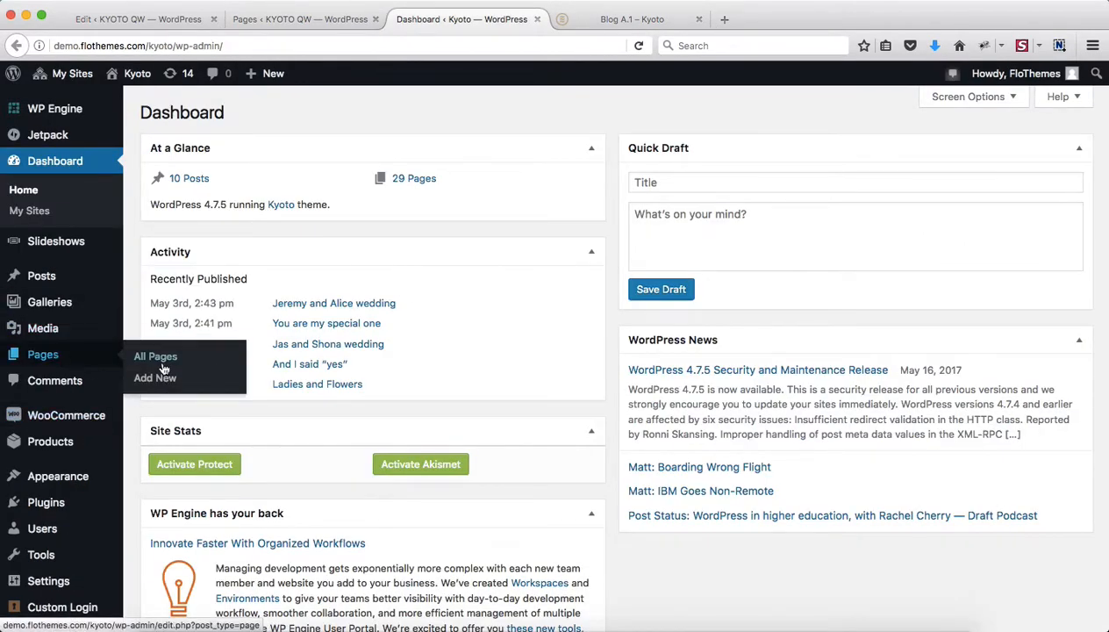
left_click(158, 378)
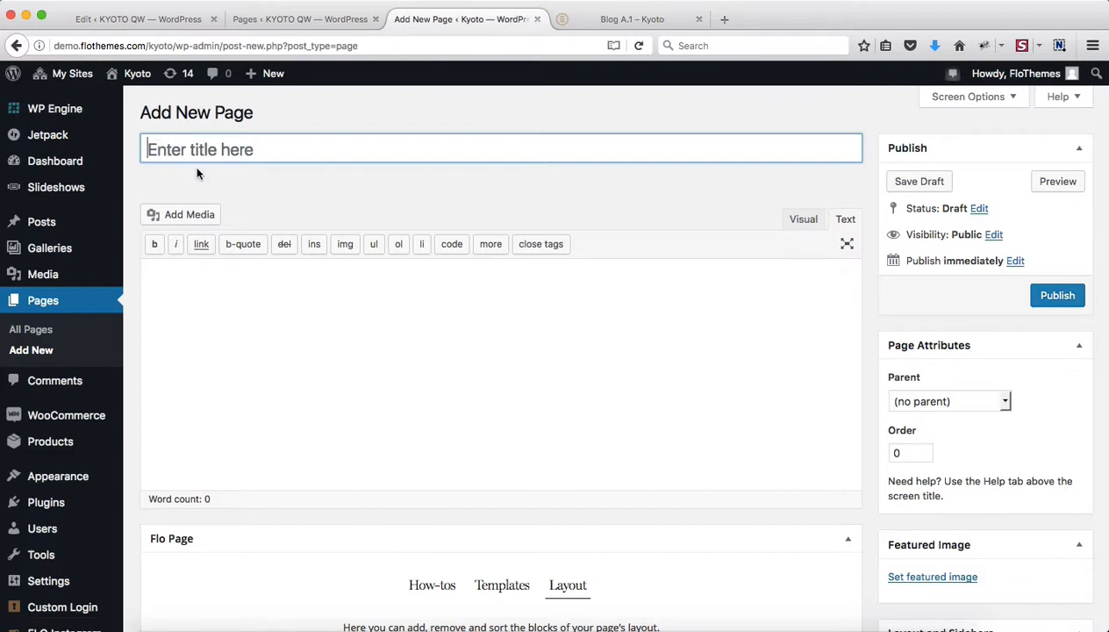
Apply the Listing Page layout template to the new page in the Flo Page builder
scroll(482, 337, "down", 5)
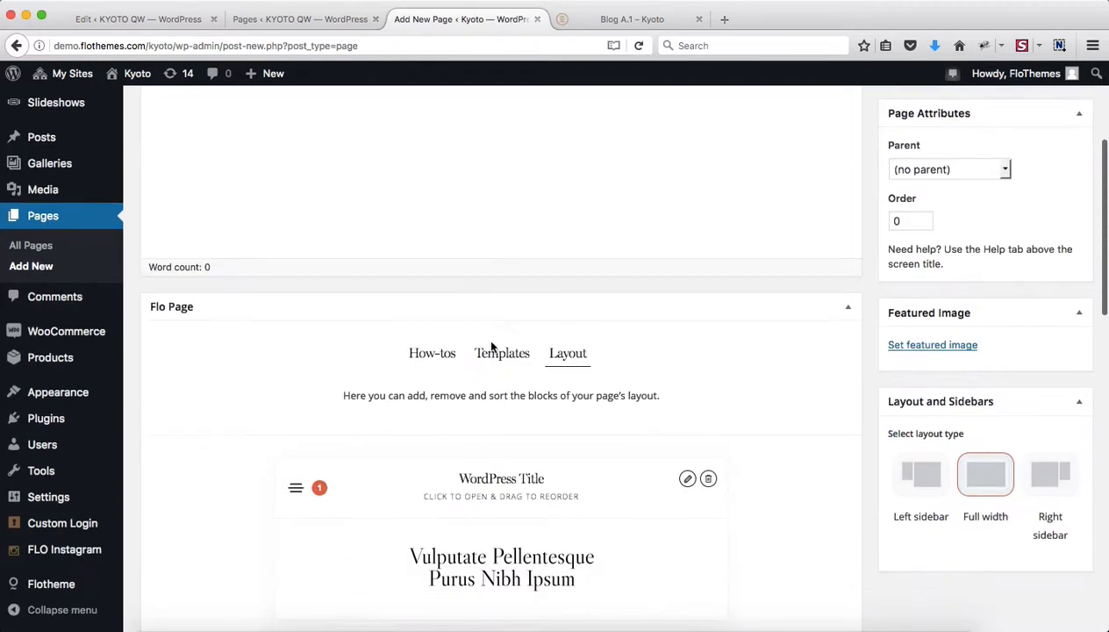
left_click(511, 356)
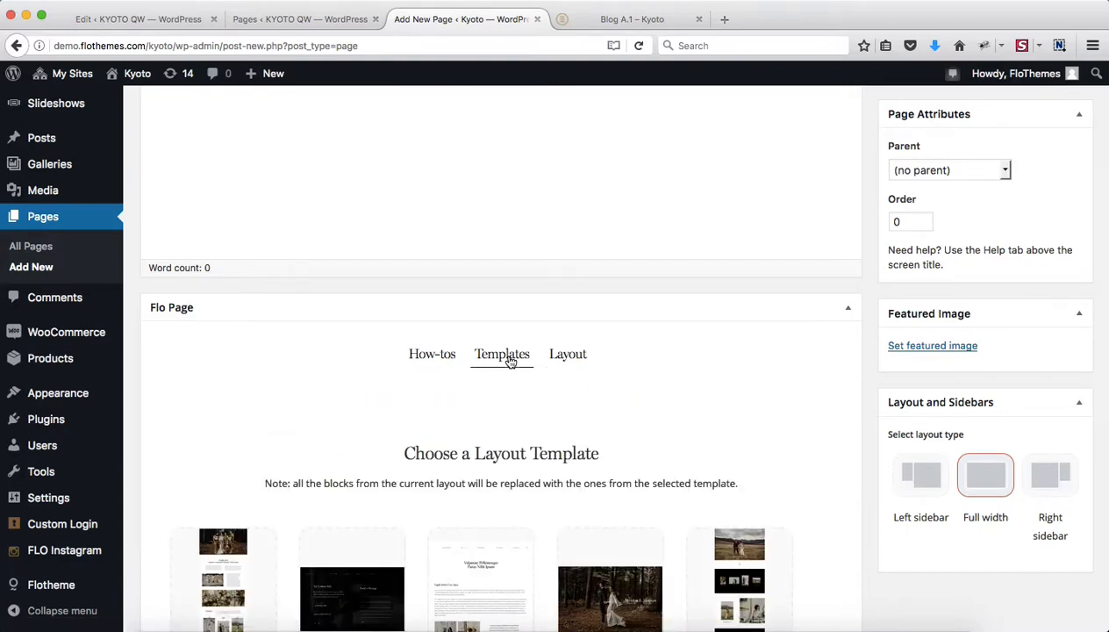
scroll(511, 359, "down", 5)
scroll(742, 384, "down", 4)
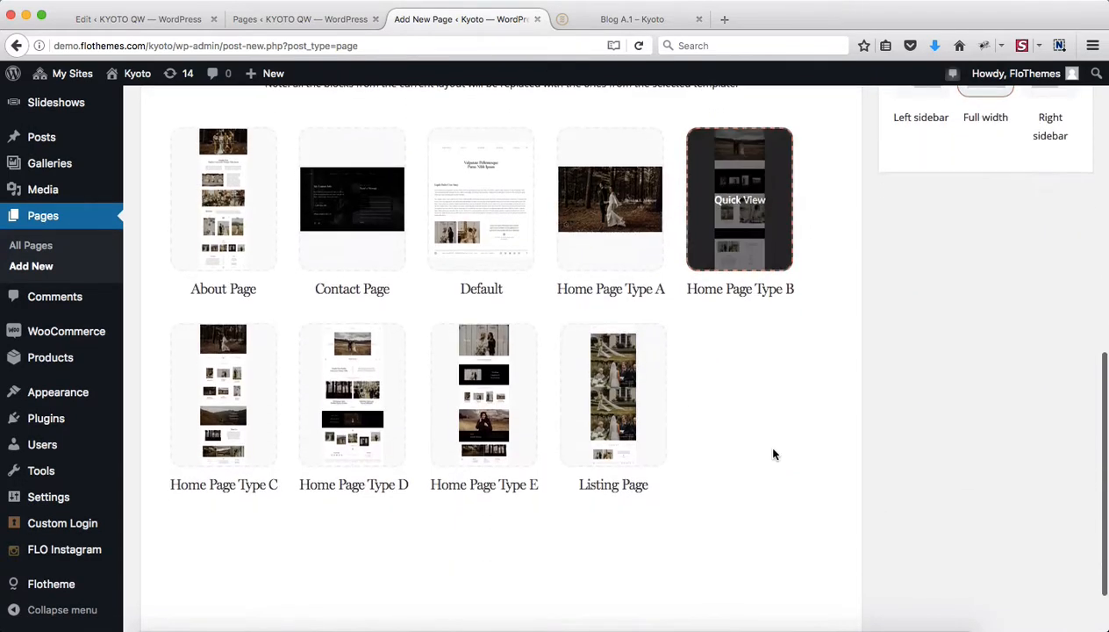
left_click(626, 419)
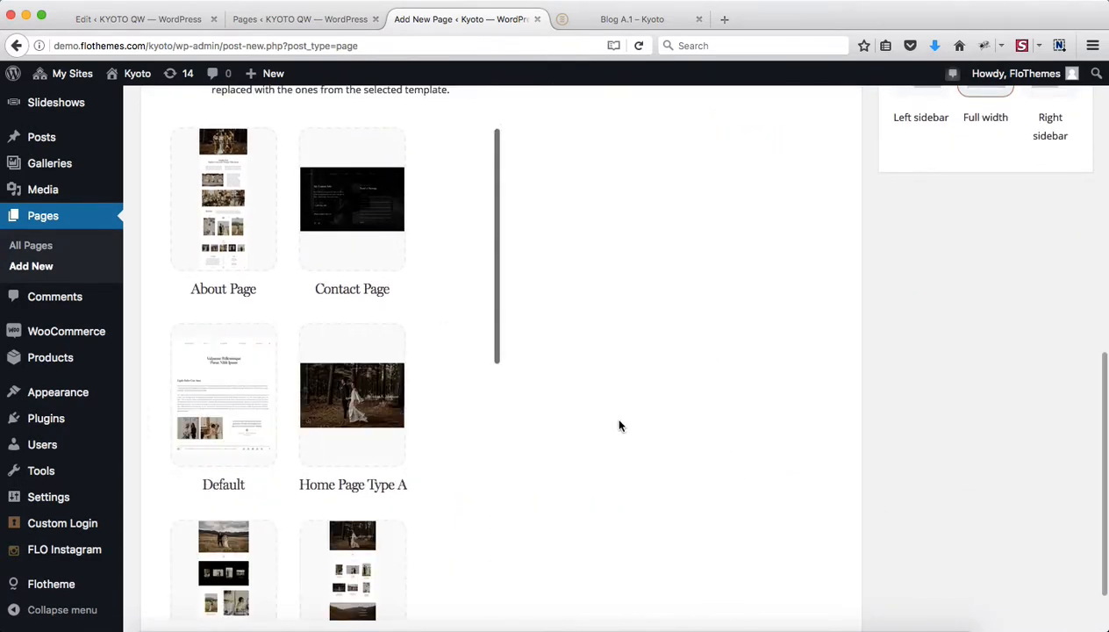
scroll(369, 469, "up", 7)
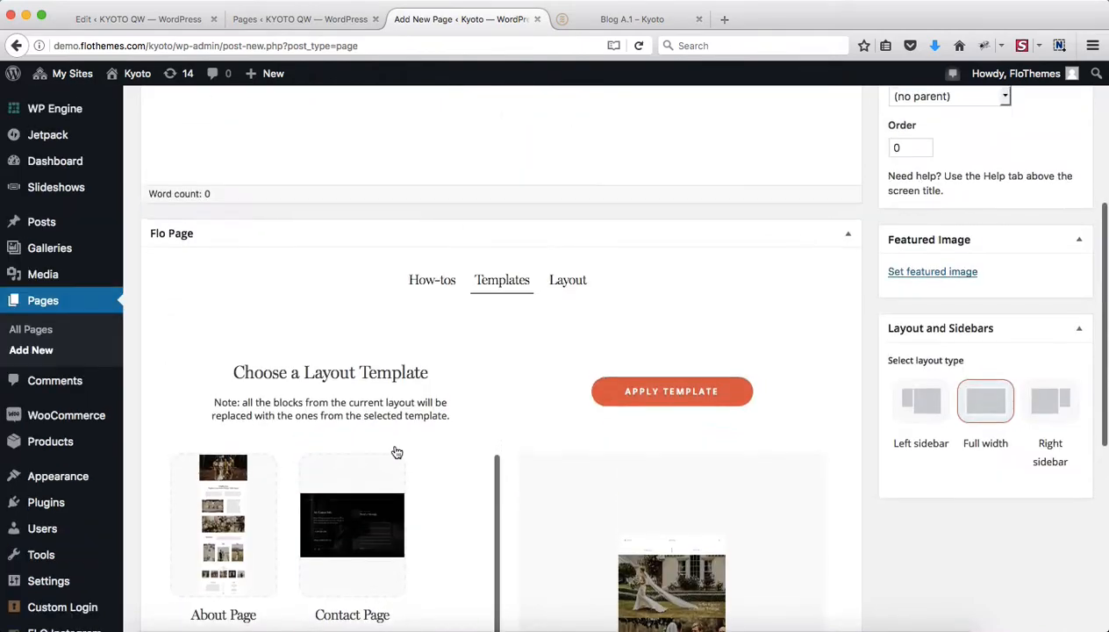
left_click(663, 408)
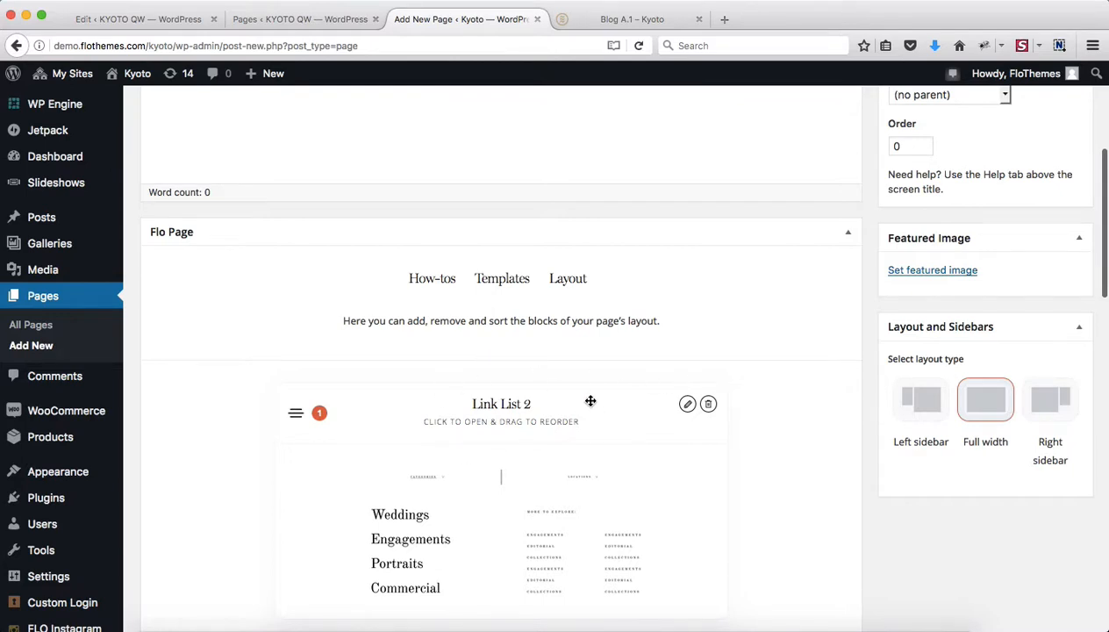
Look over the blocks of the page layout and open the Link List 2 block's settings
scroll(585, 256, "down", 2)
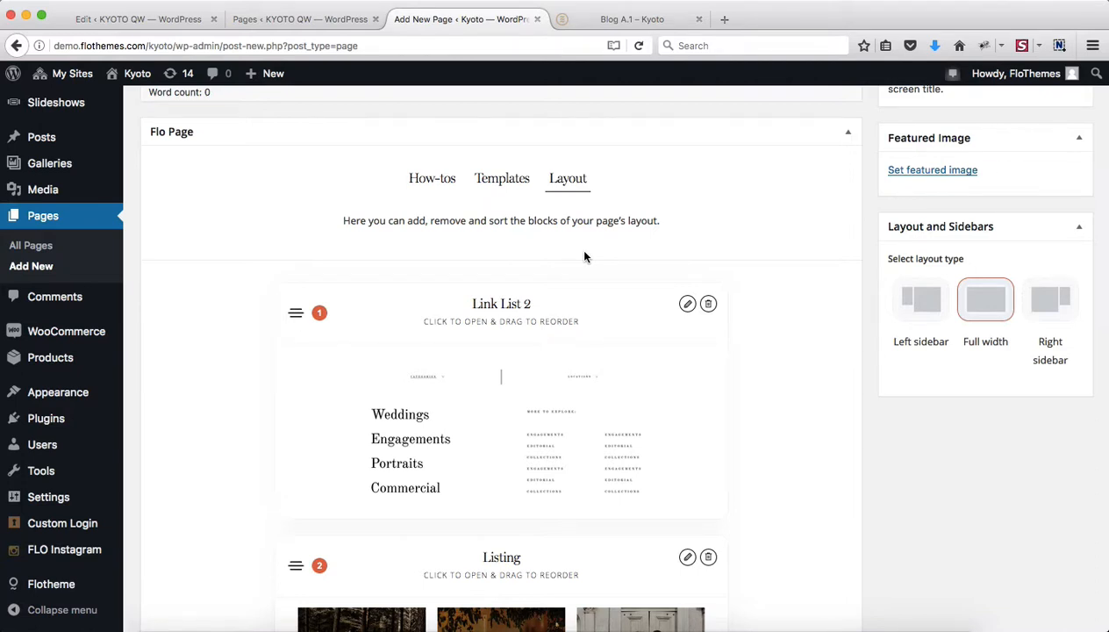
scroll(589, 282, "down", 3)
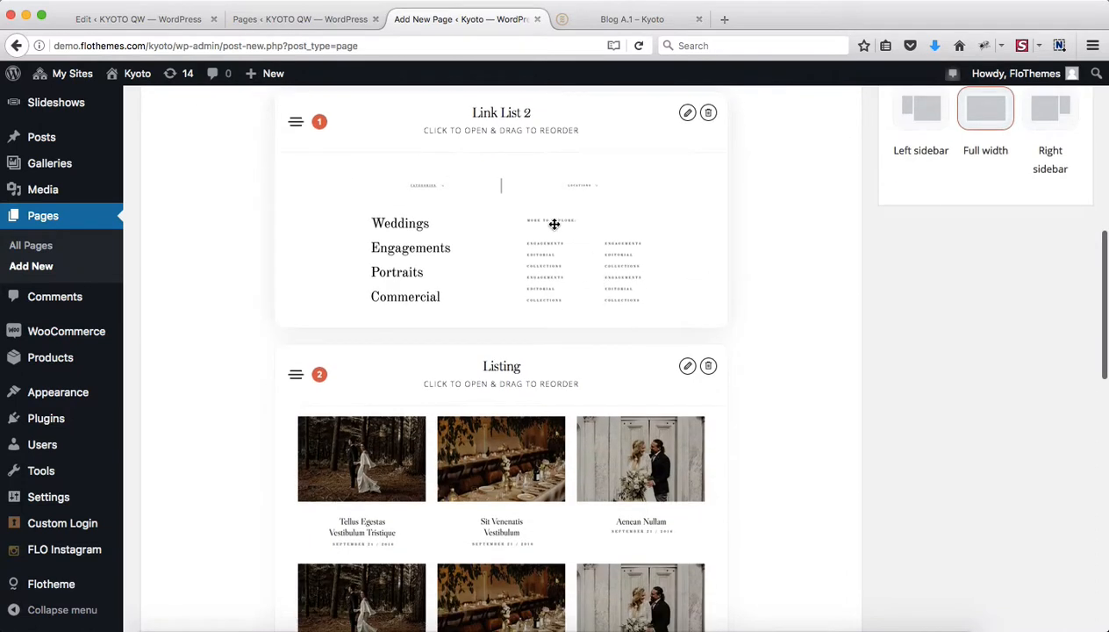
scroll(423, 524, "down", 10)
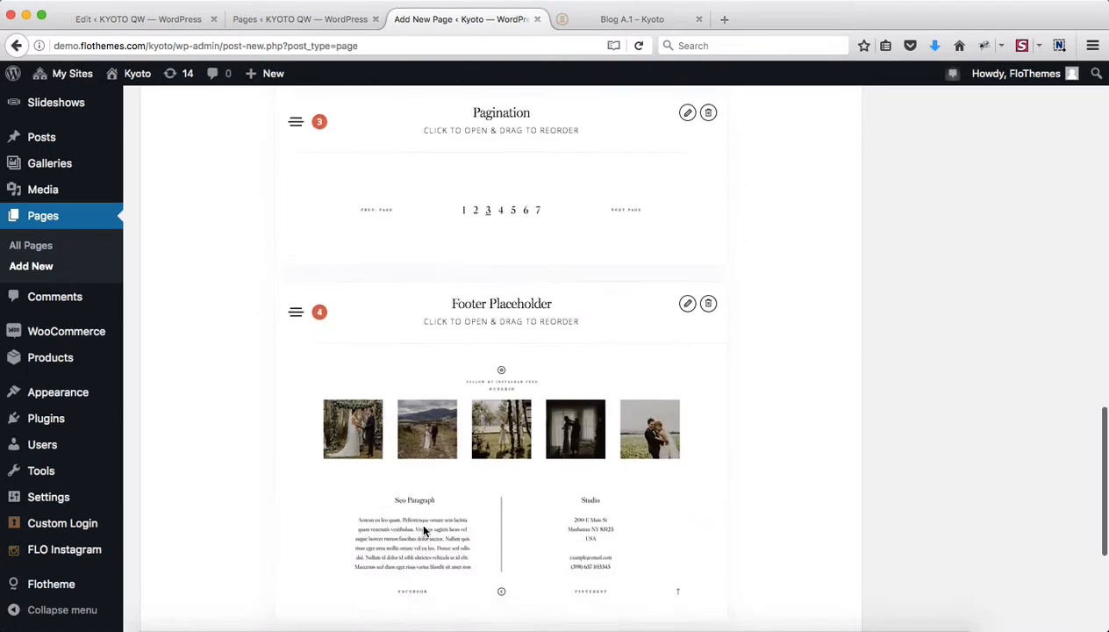
scroll(423, 526, "up", 10)
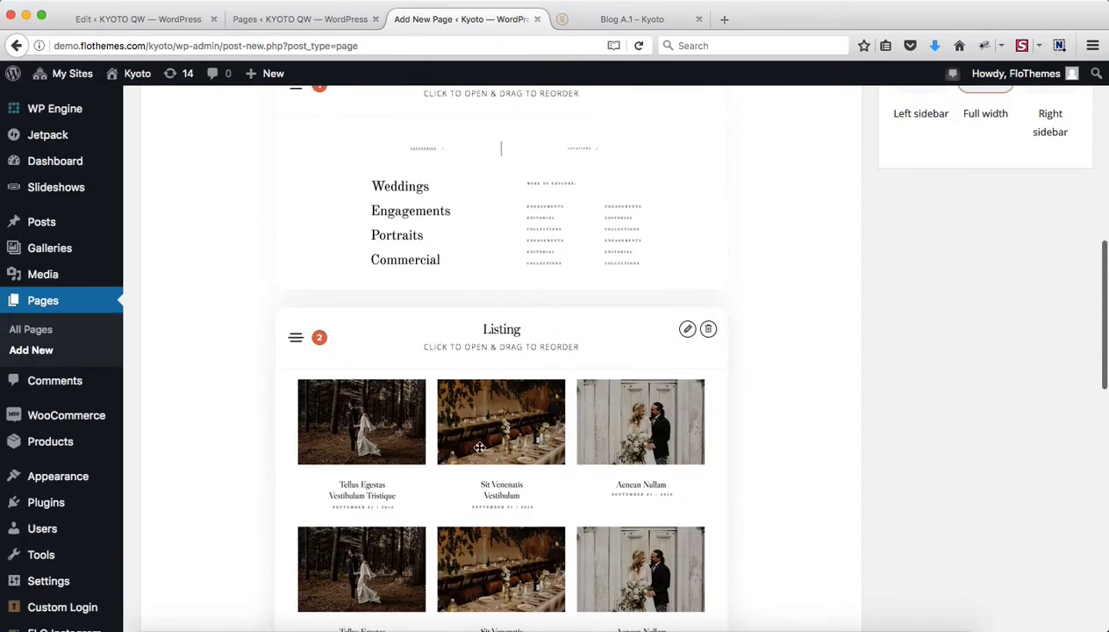
scroll(480, 448, "up", 3)
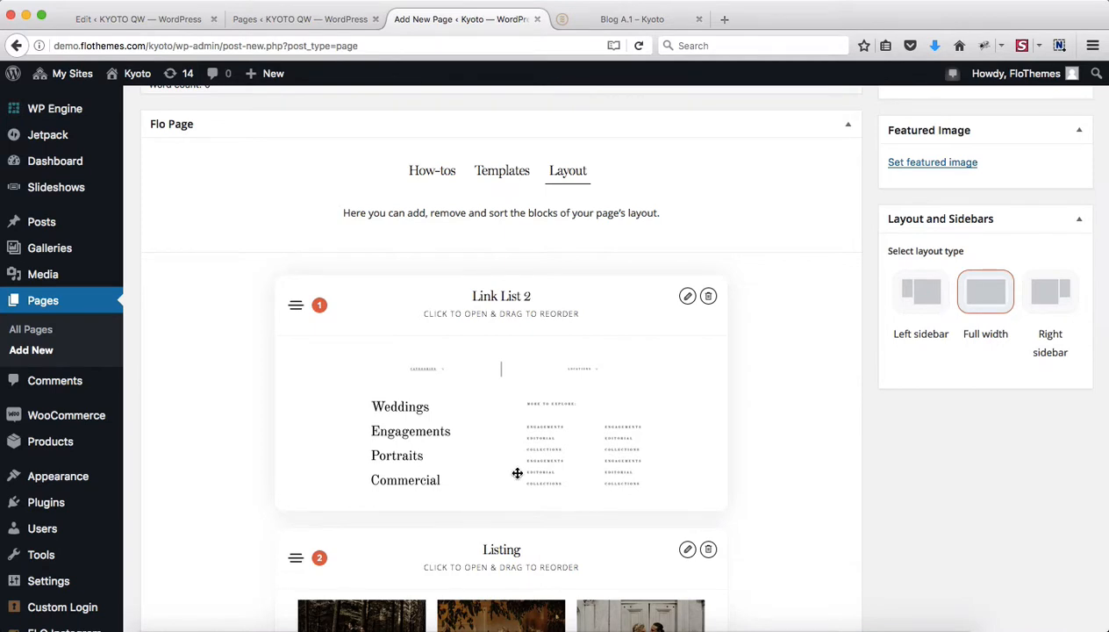
scroll(544, 439, "down", 2)
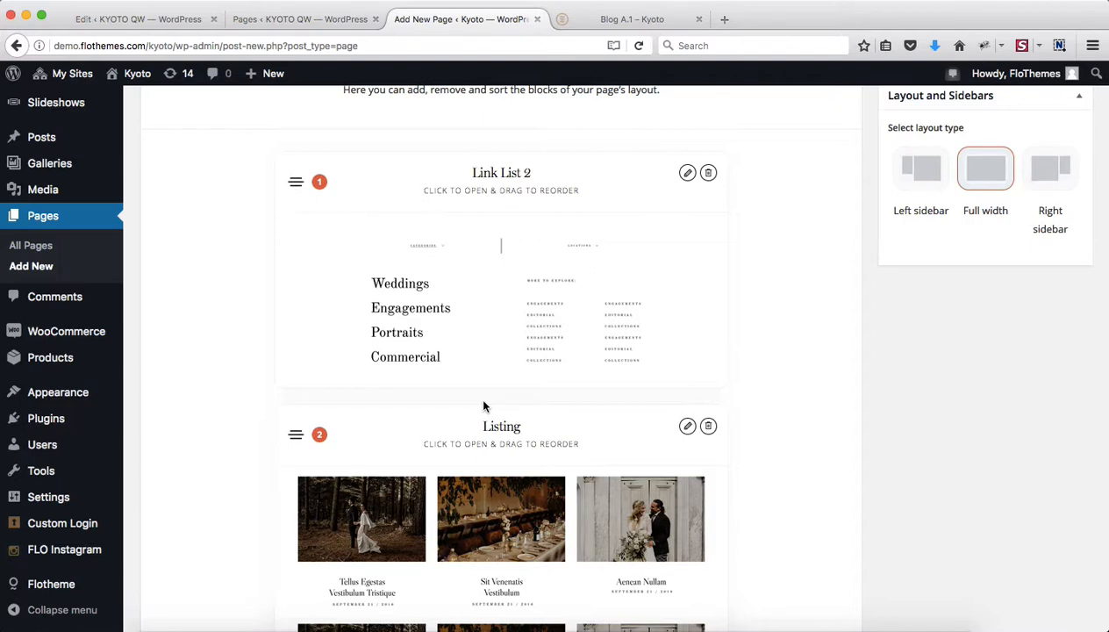
left_click(552, 187)
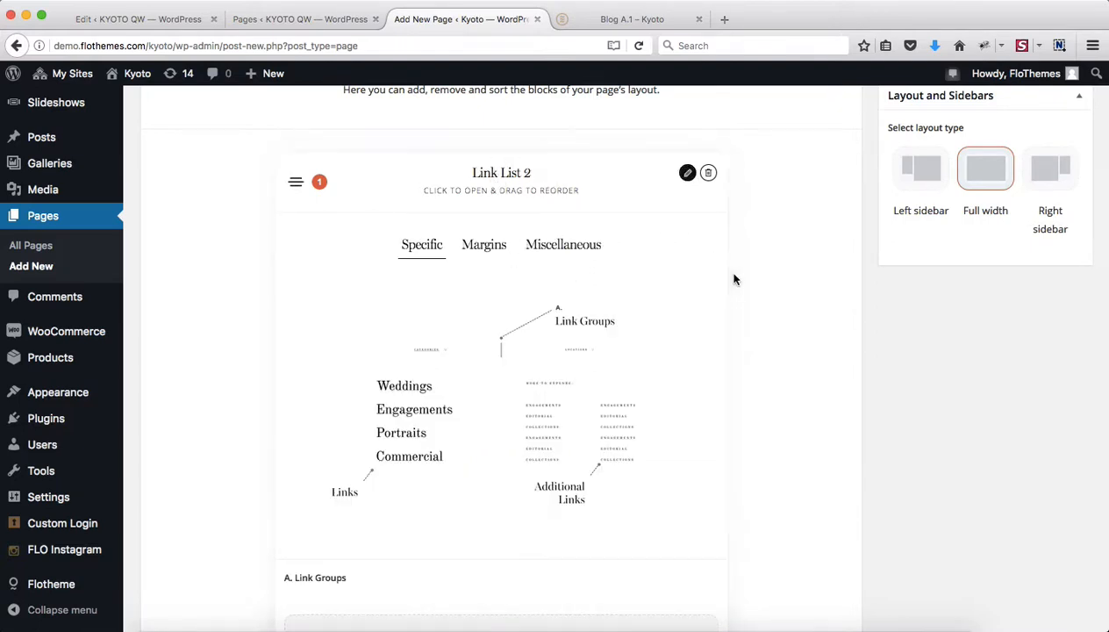
Add a link group to the Link List 2 block under Link Groups
scroll(735, 279, "down", 5)
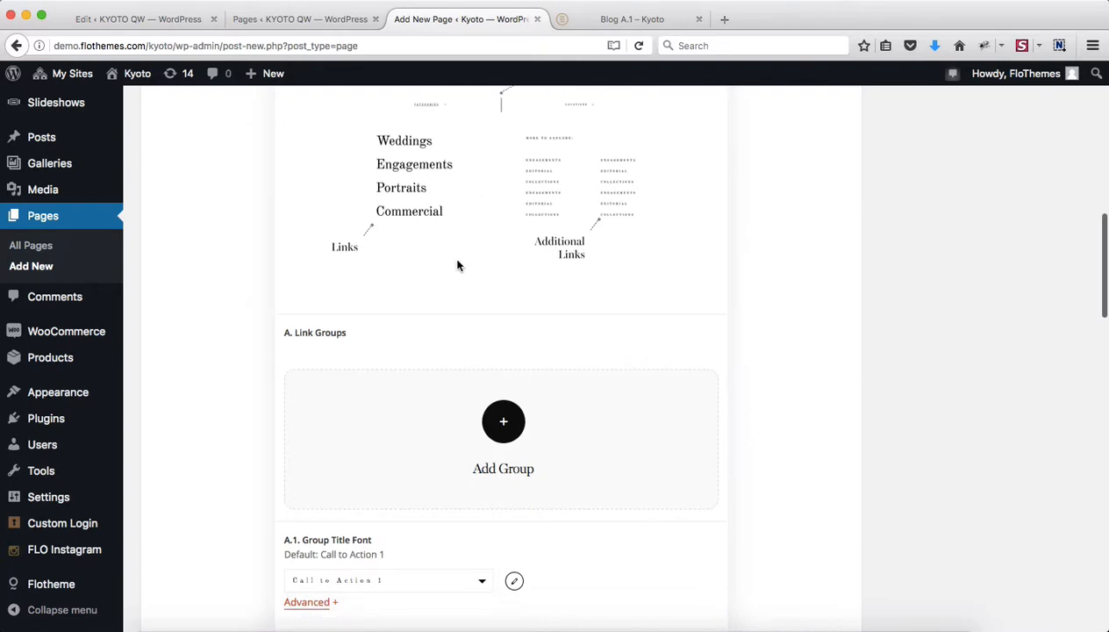
scroll(458, 262, "up", 5)
scroll(457, 265, "down", 3)
scroll(457, 265, "down", 3)
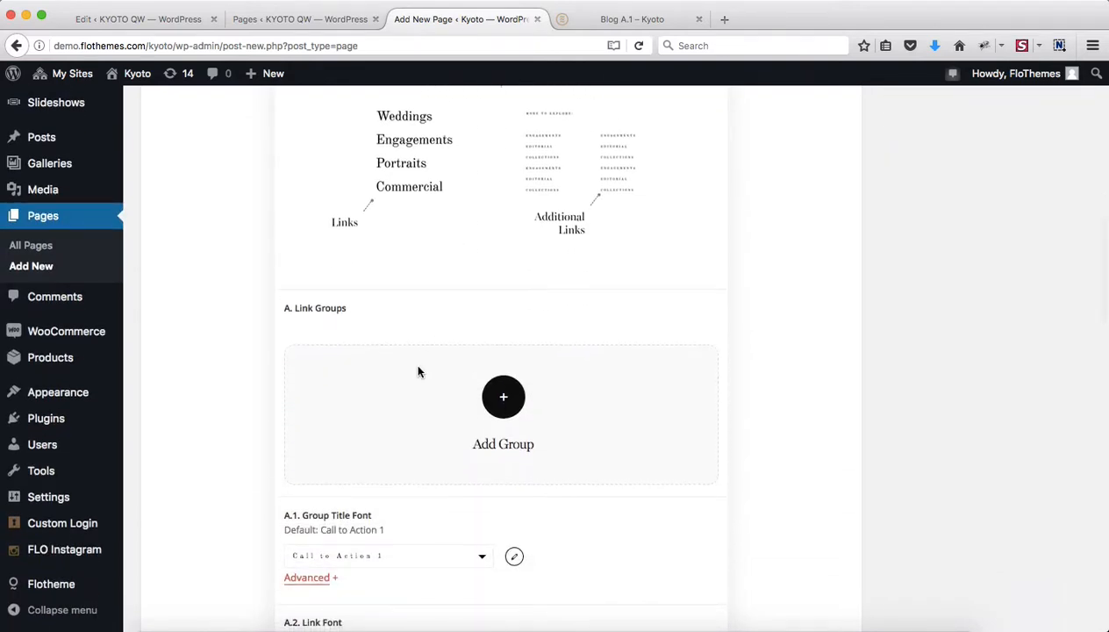
left_click(497, 402)
scroll(495, 395, "down", 3)
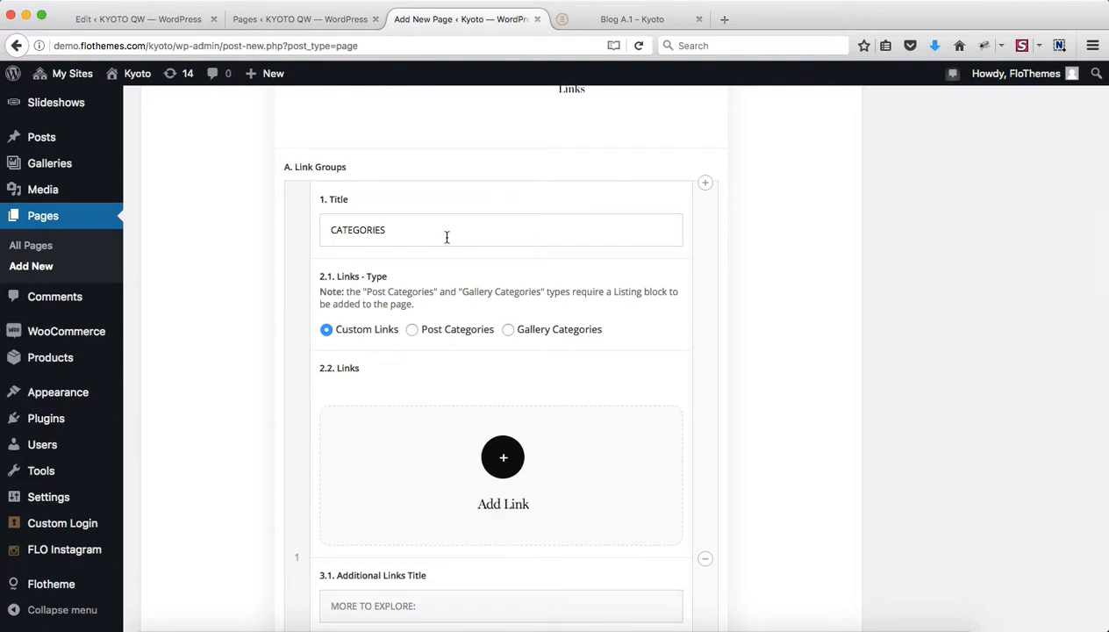
scroll(446, 237, "down", 2)
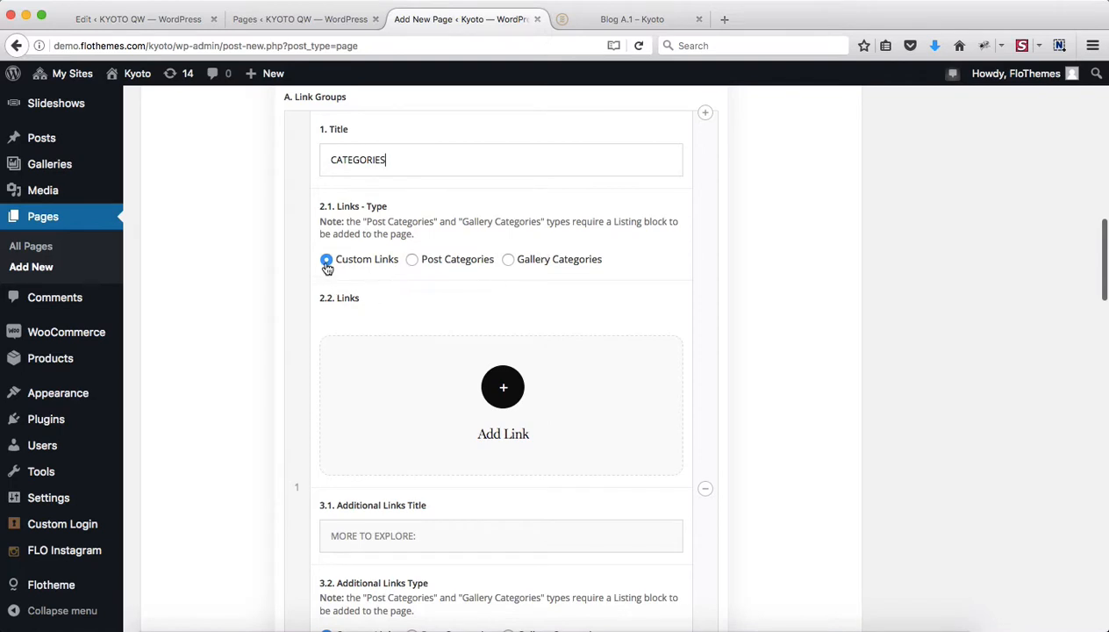
Add two custom links of the URL type to the link group, with # as the first link's URL
left_click(502, 386)
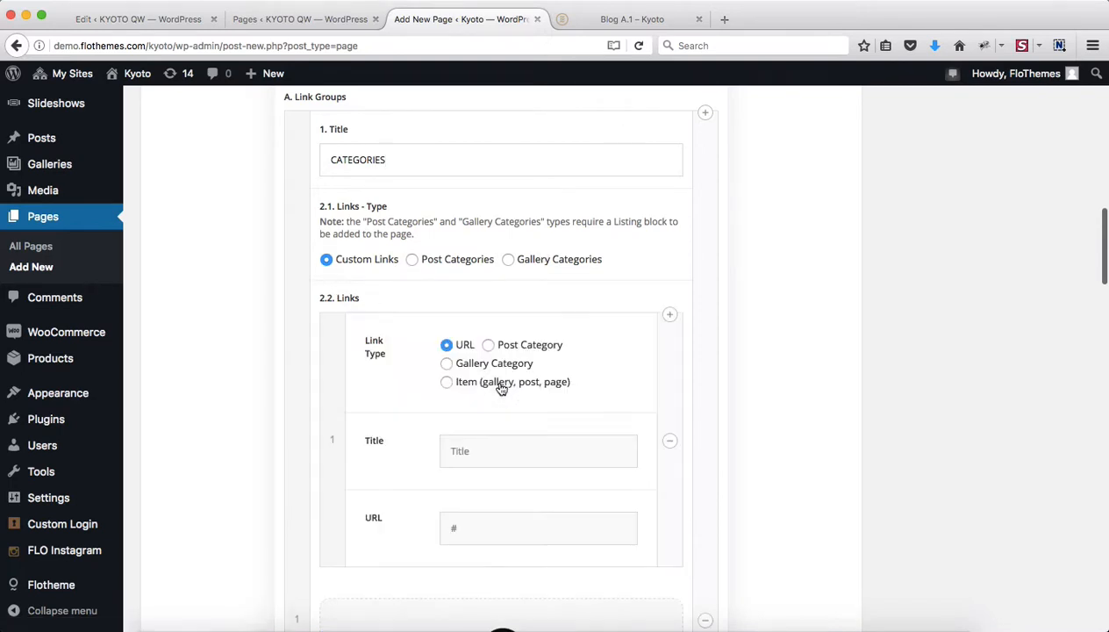
left_click(505, 449)
double_click(504, 450)
scroll(503, 532, "down", 3)
left_click(503, 537)
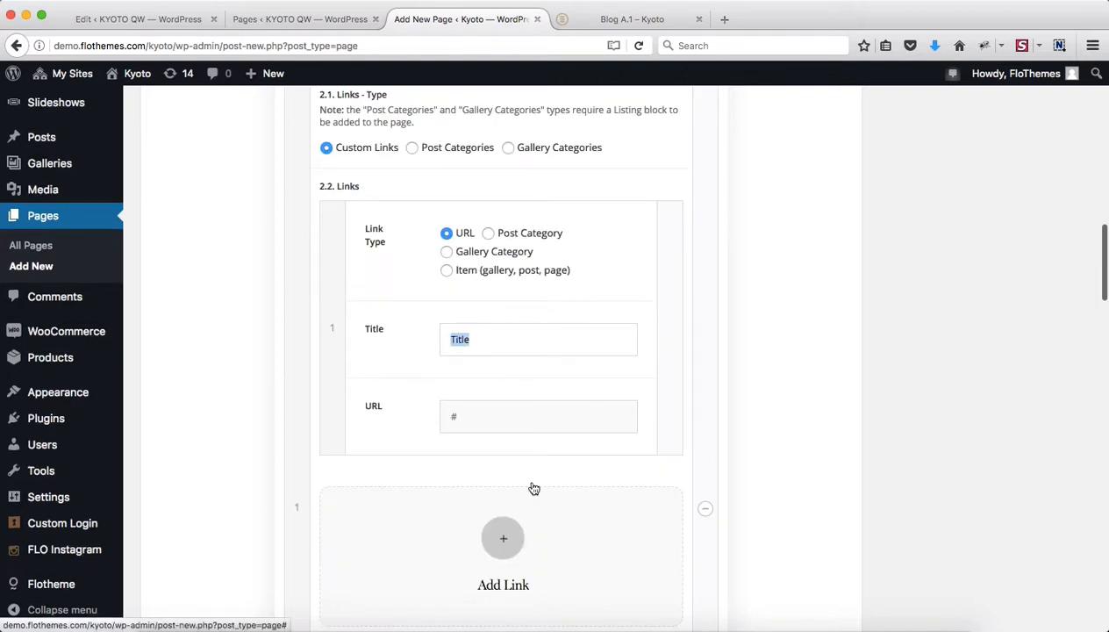
left_click(488, 405)
type("#")
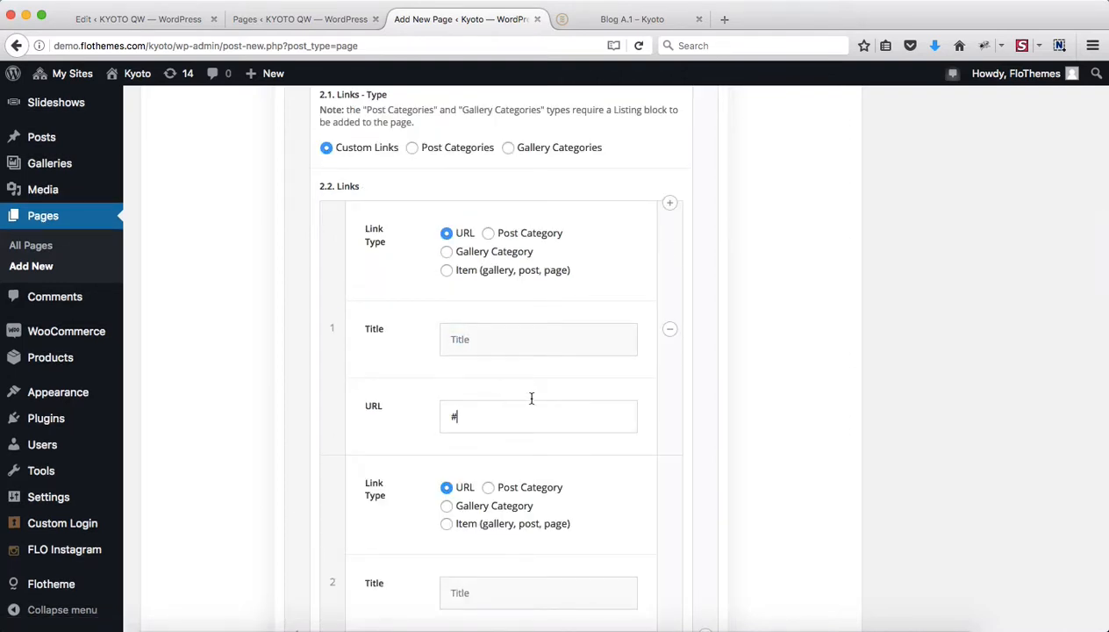
Try the Post Category, Gallery Category and Item link types on the first custom link, and remove both custom links
left_click(489, 233)
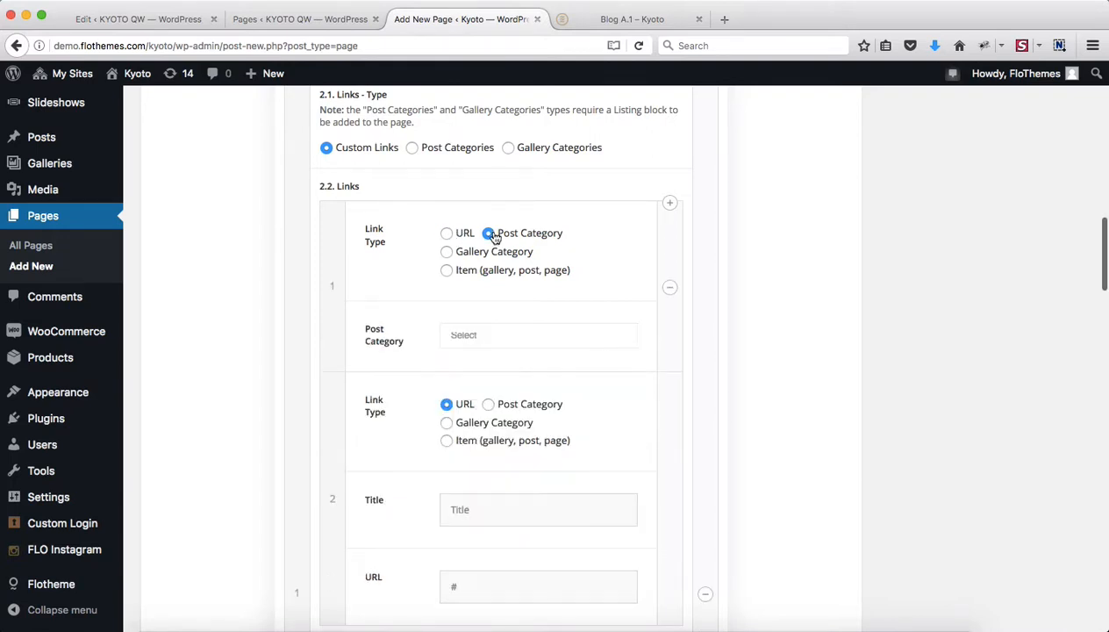
left_click(520, 342)
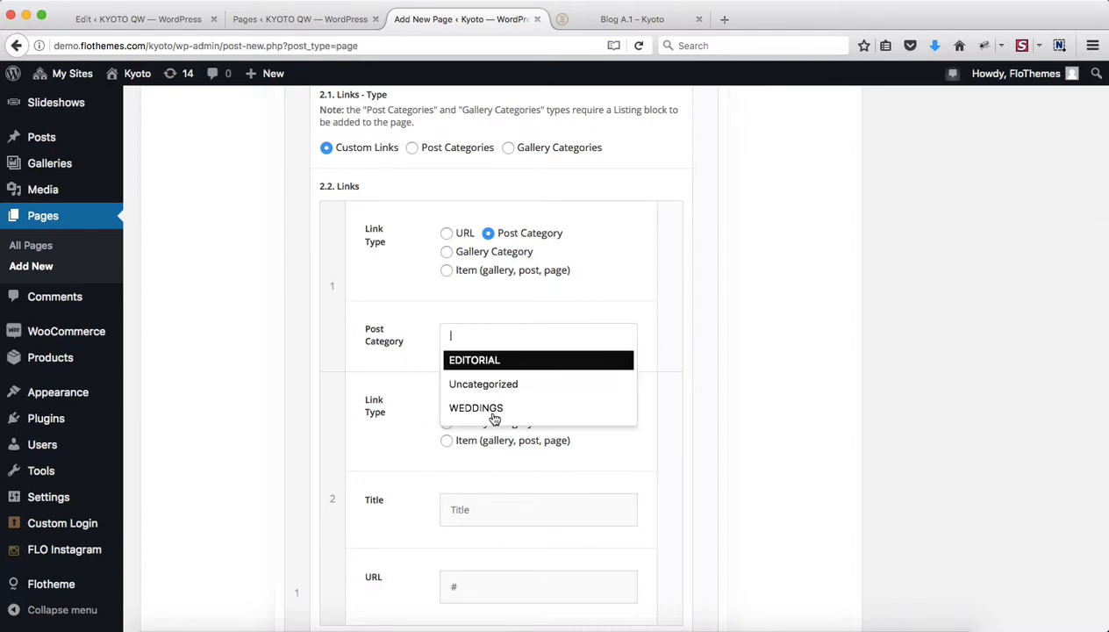
left_click(447, 252)
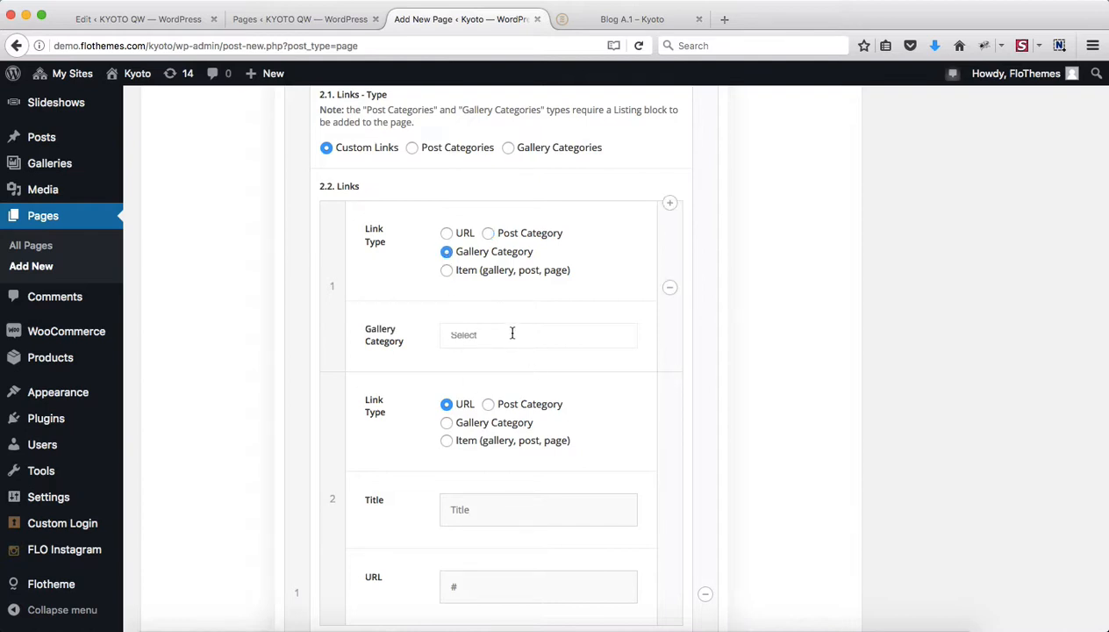
left_click(445, 271)
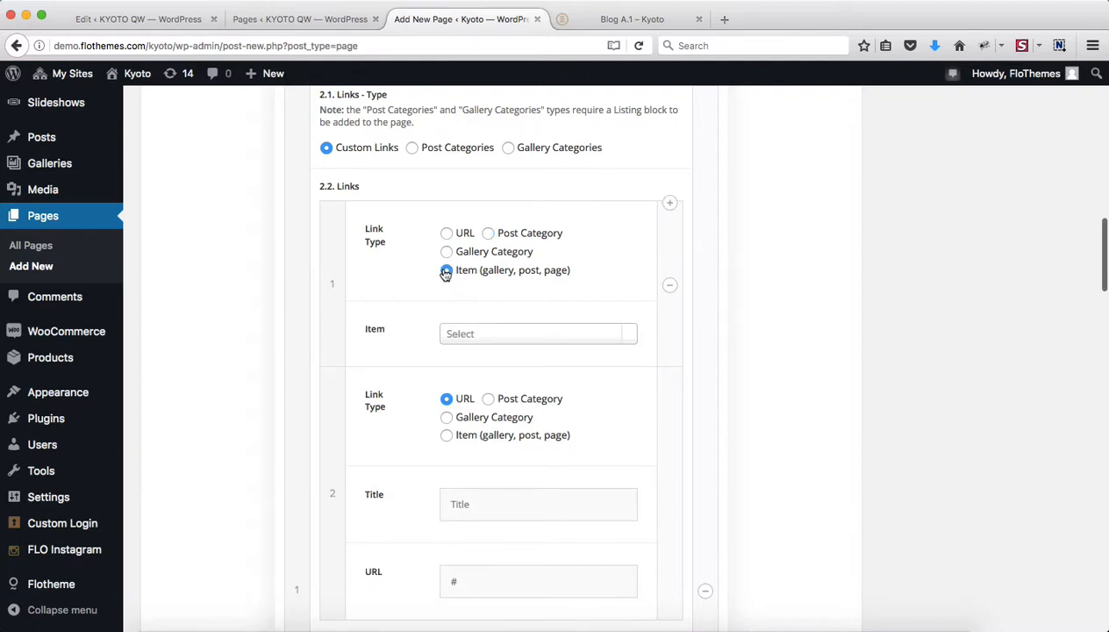
left_click(572, 339)
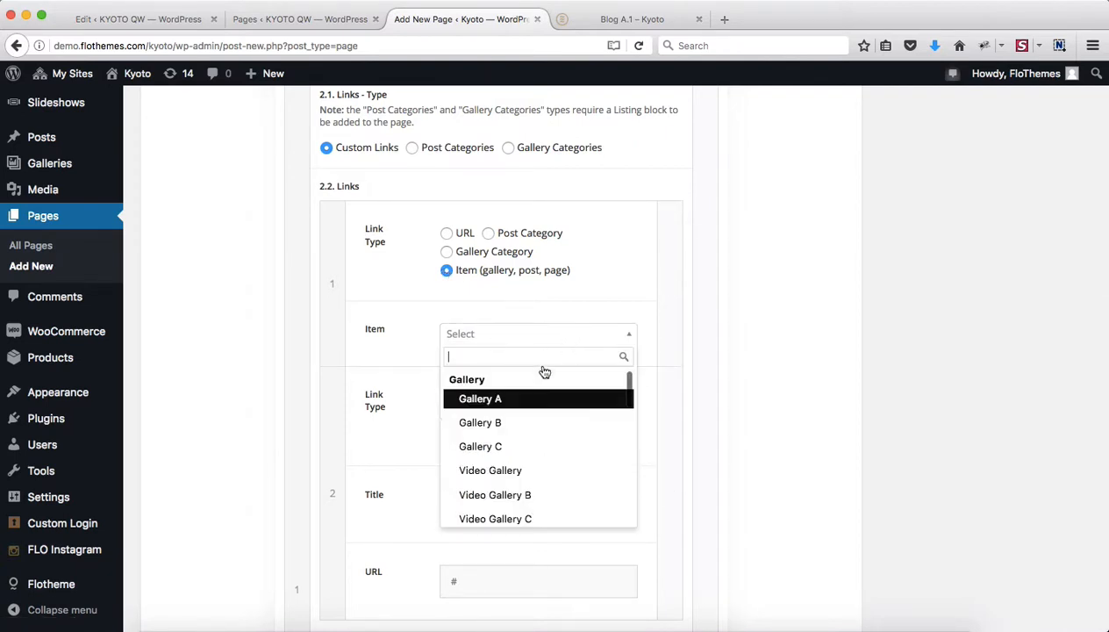
scroll(533, 414, "down", 10)
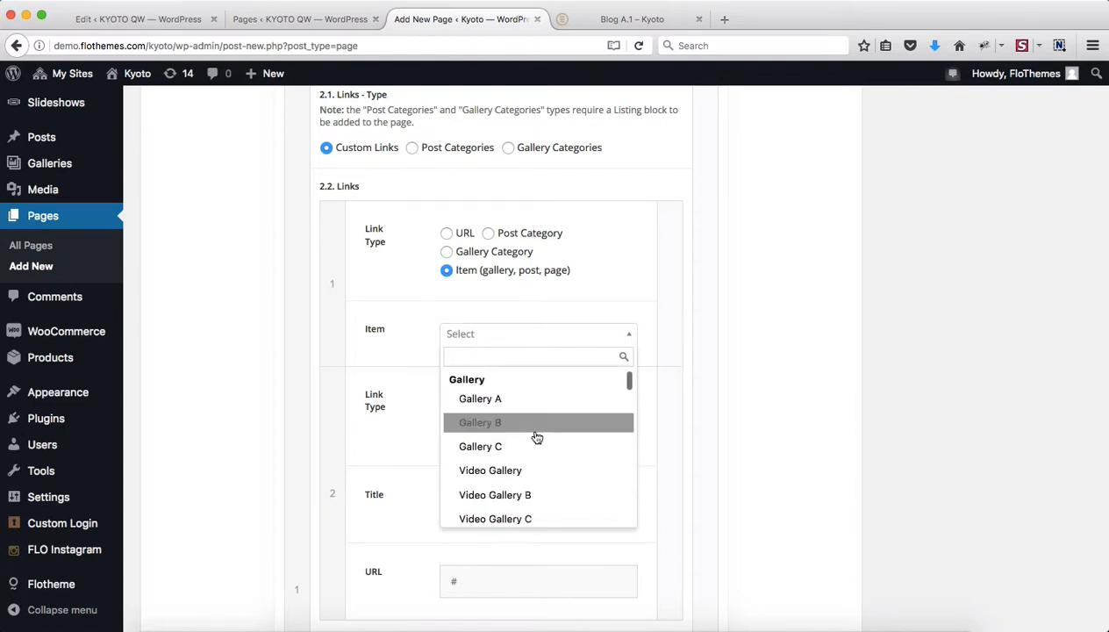
left_click(601, 289)
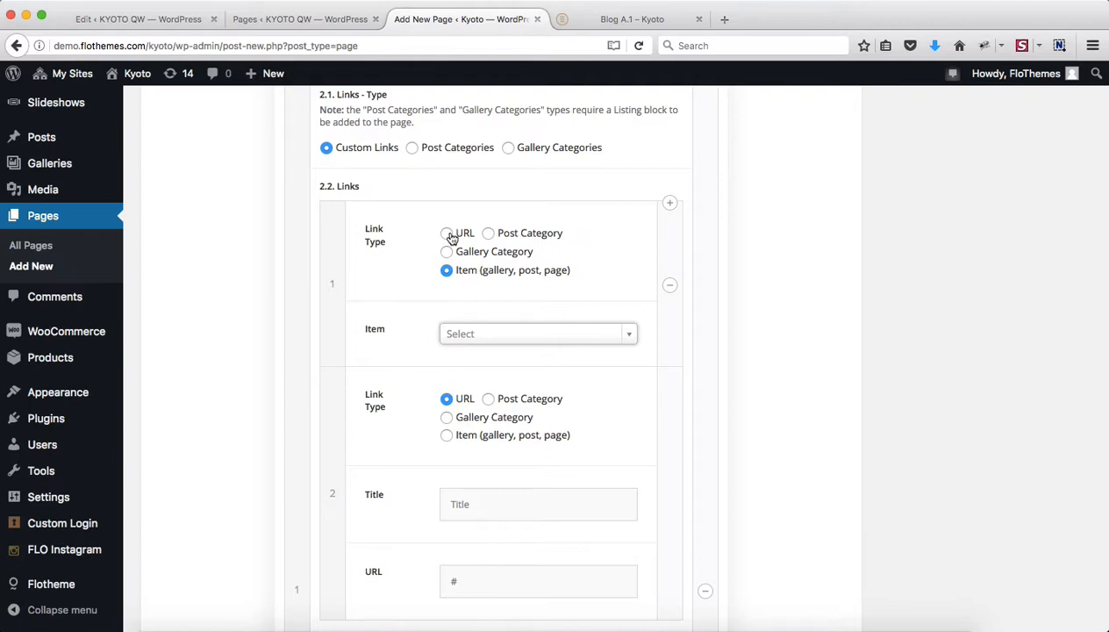
left_click(668, 286)
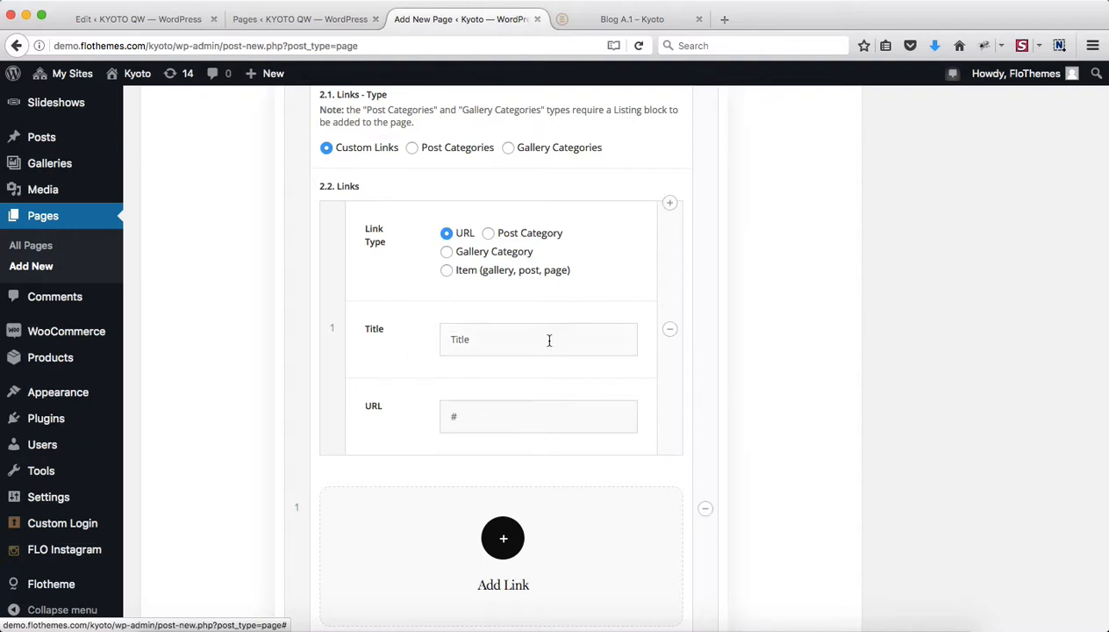
left_click(670, 333)
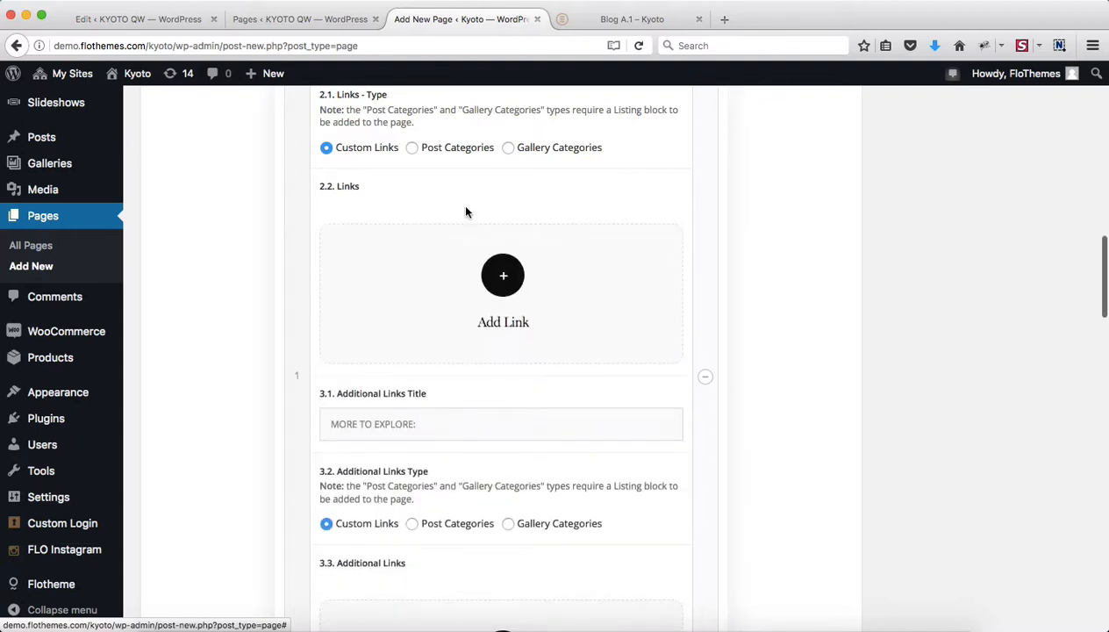
Set the link group's links type to Post Categories and choose EDITORIAL and WEDDINGS as the specific post categories
left_click(412, 149)
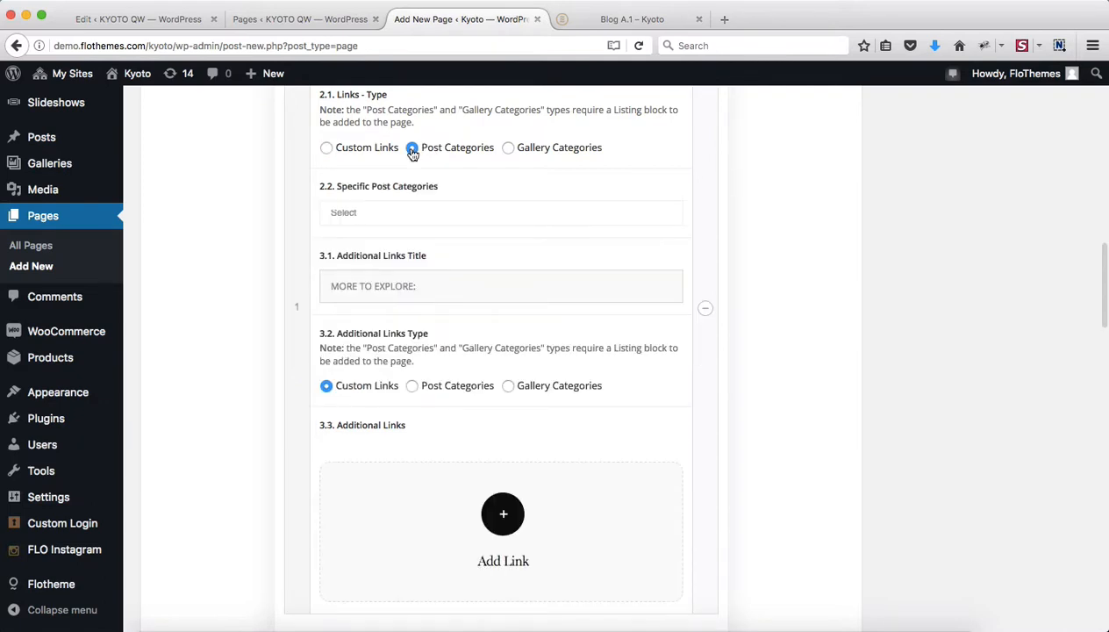
left_click(411, 217)
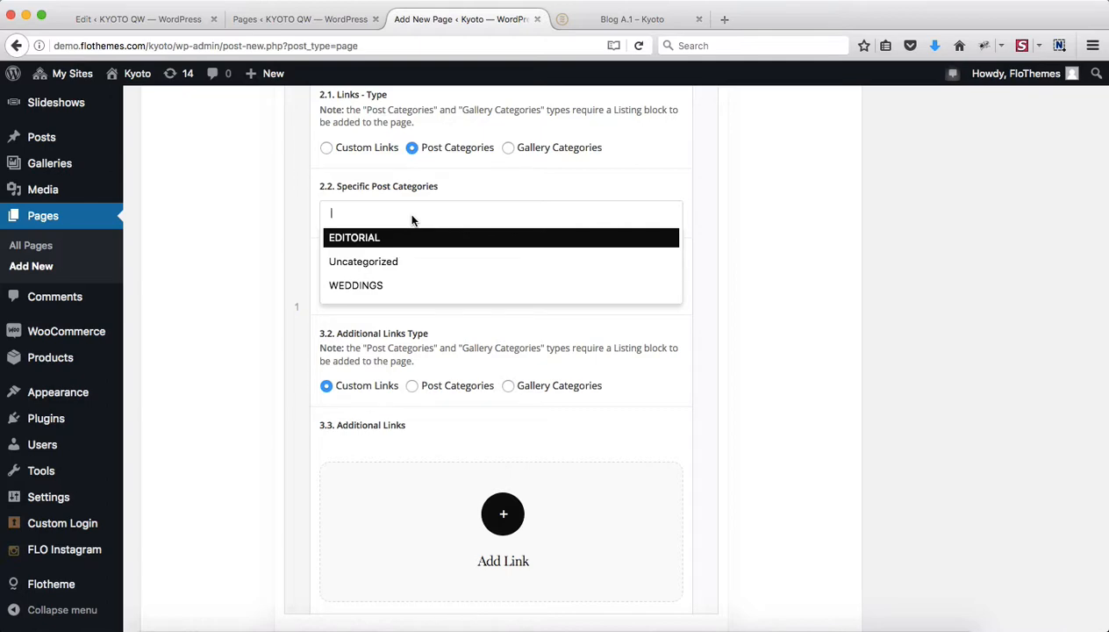
scroll(412, 220, "up", 8)
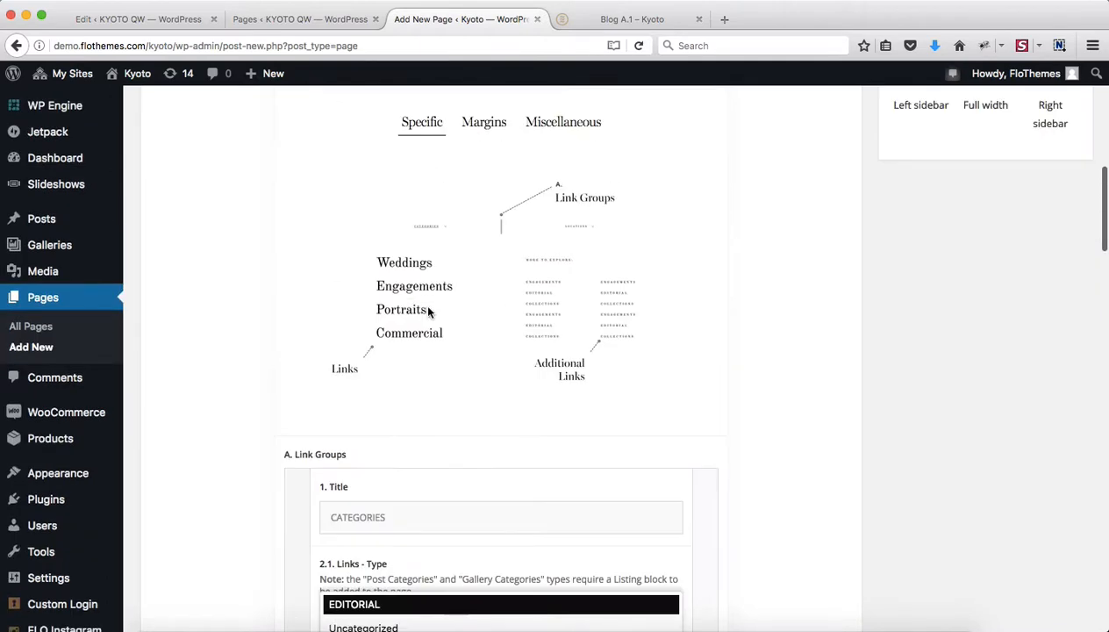
scroll(447, 268, "down", 7)
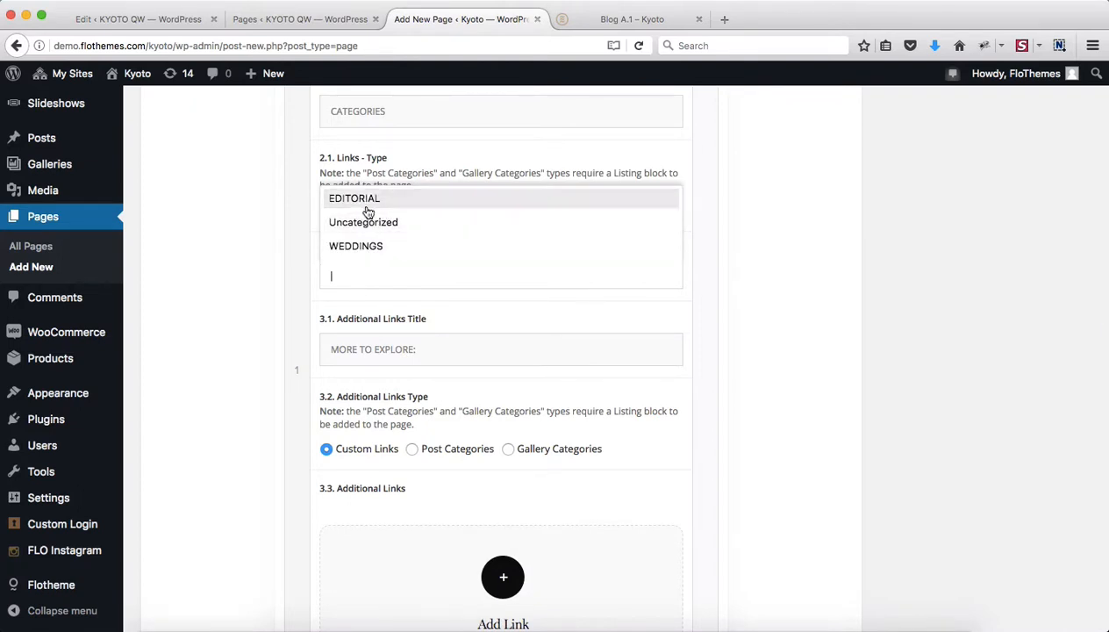
left_click(366, 208)
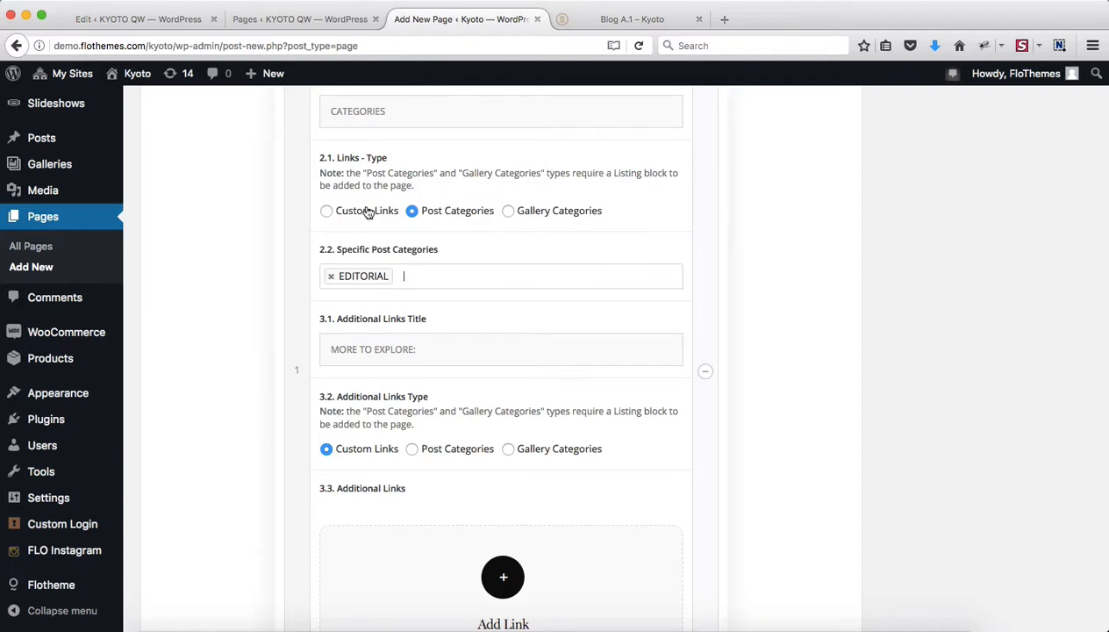
left_click(418, 281)
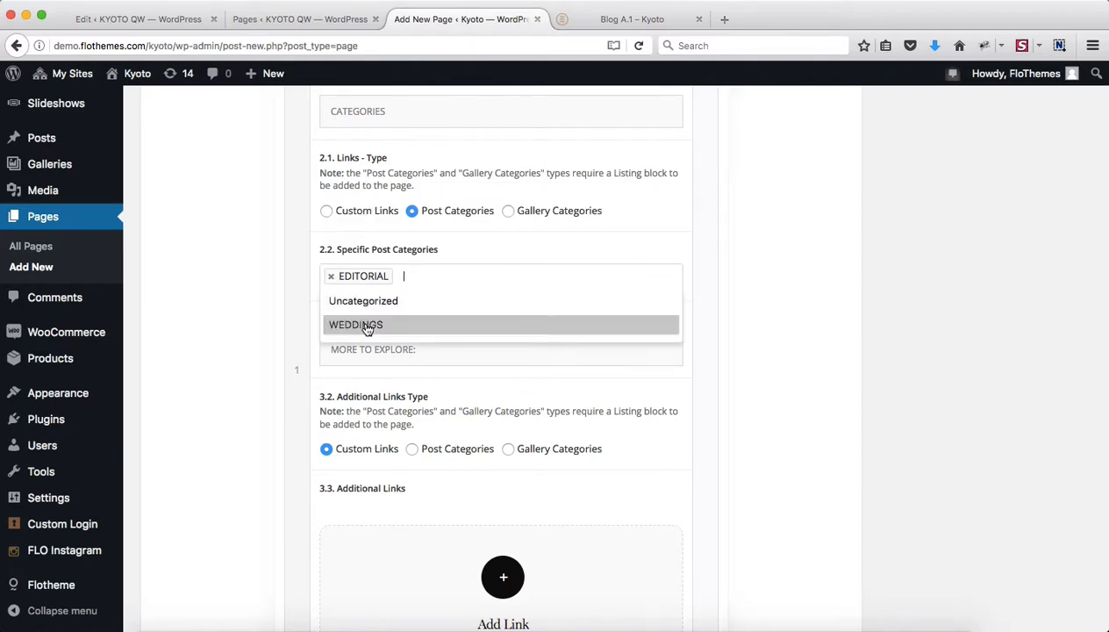
left_click(369, 323)
Set the group's Additional Links Type to Gallery Categories and check the choices for specific gallery categories
scroll(455, 360, "down", 3)
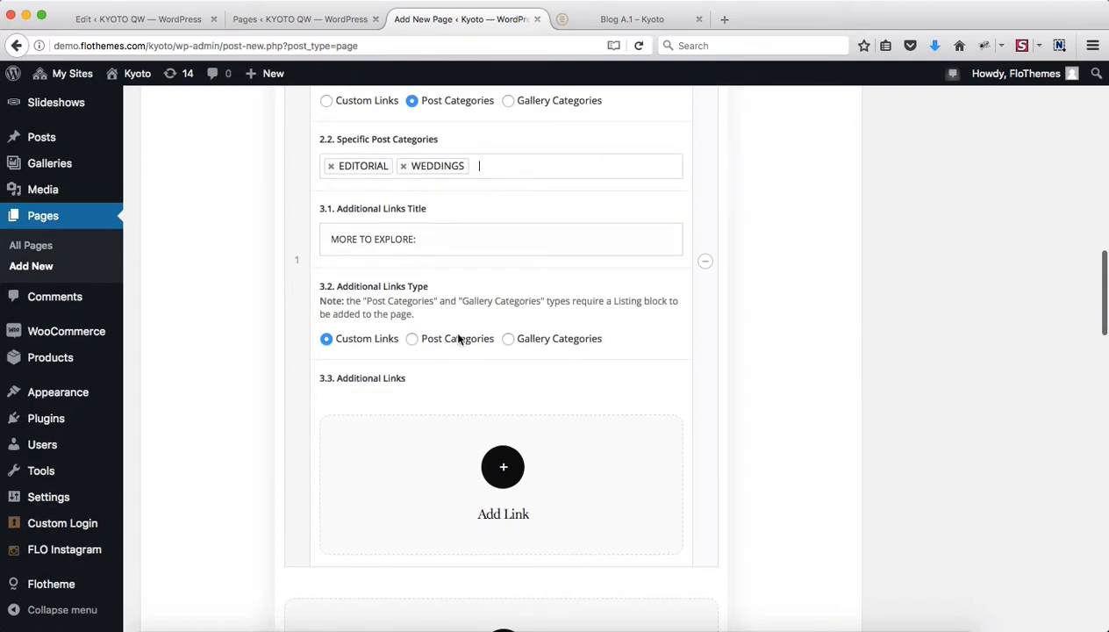
scroll(380, 313, "down", 2)
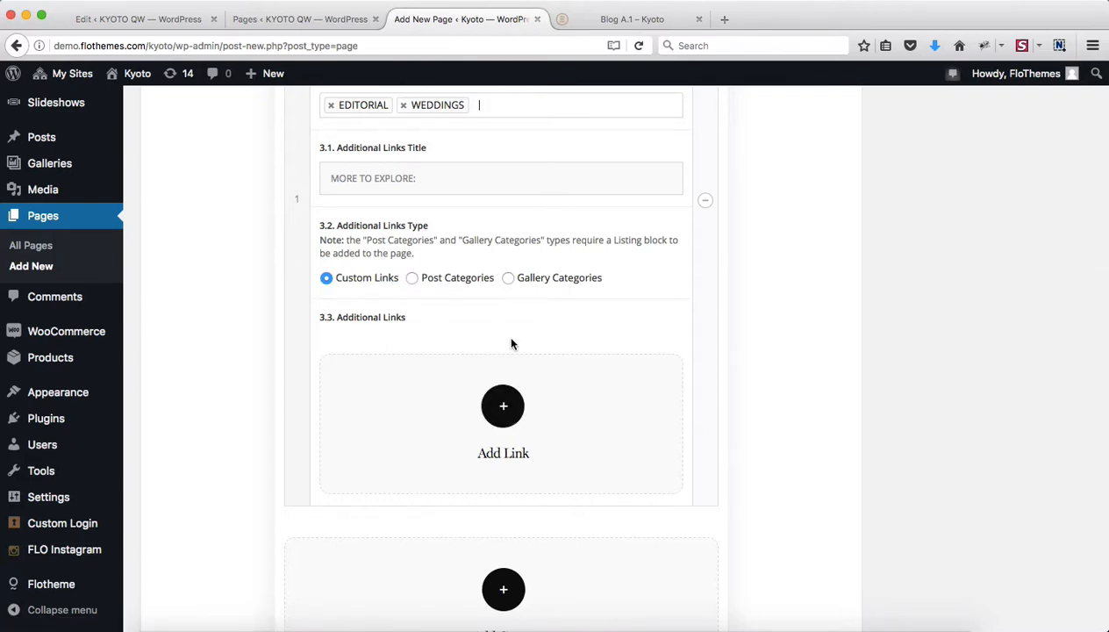
scroll(512, 344, "up", 5)
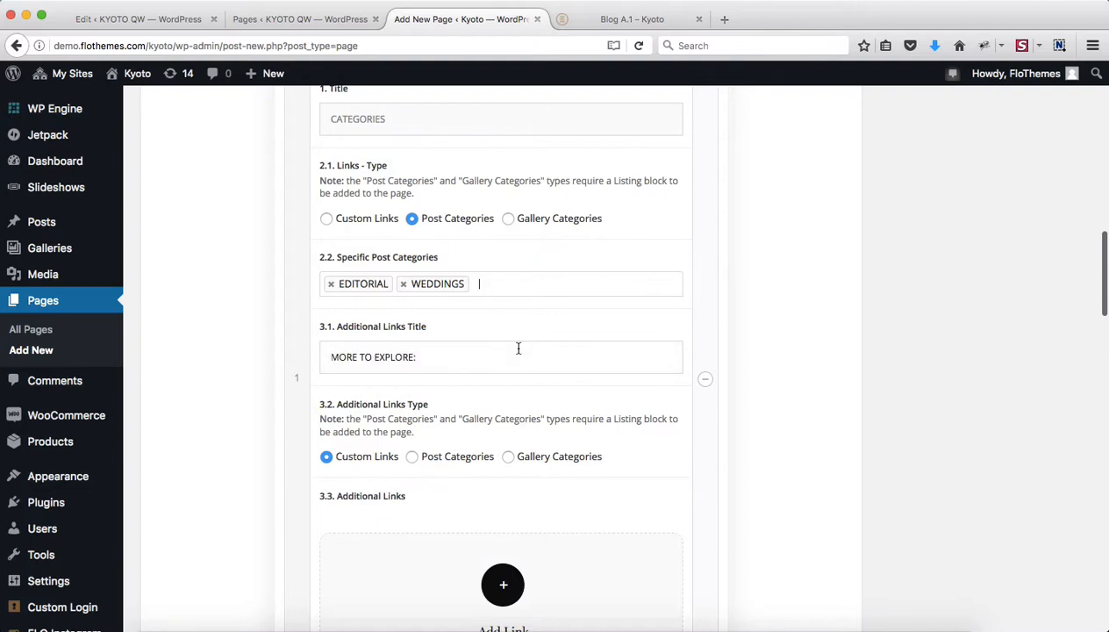
scroll(518, 351, "down", 4)
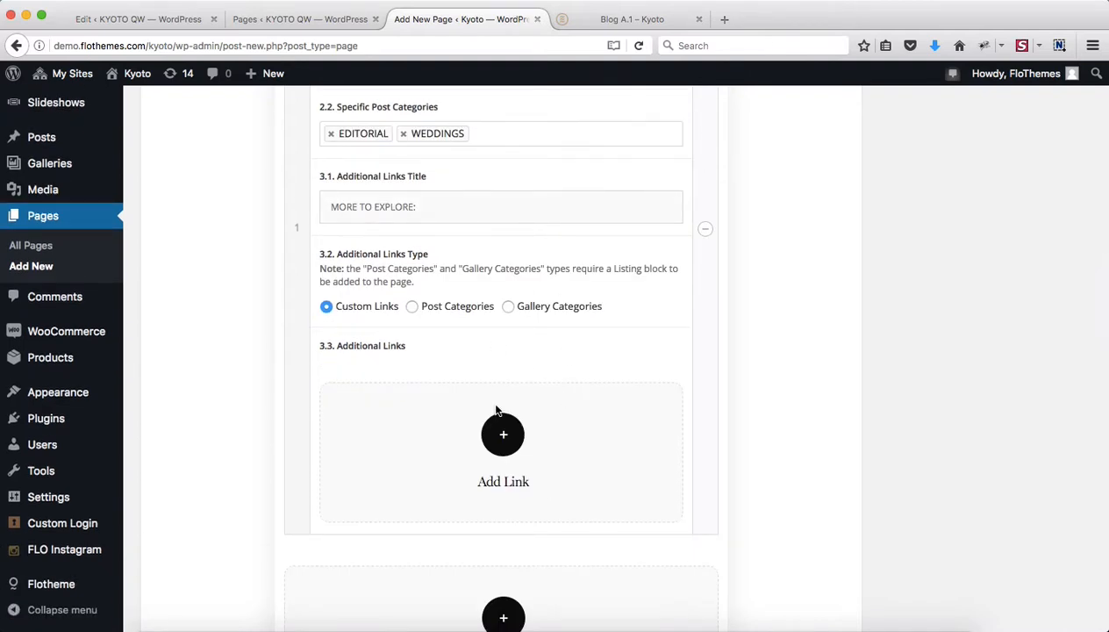
left_click(508, 309)
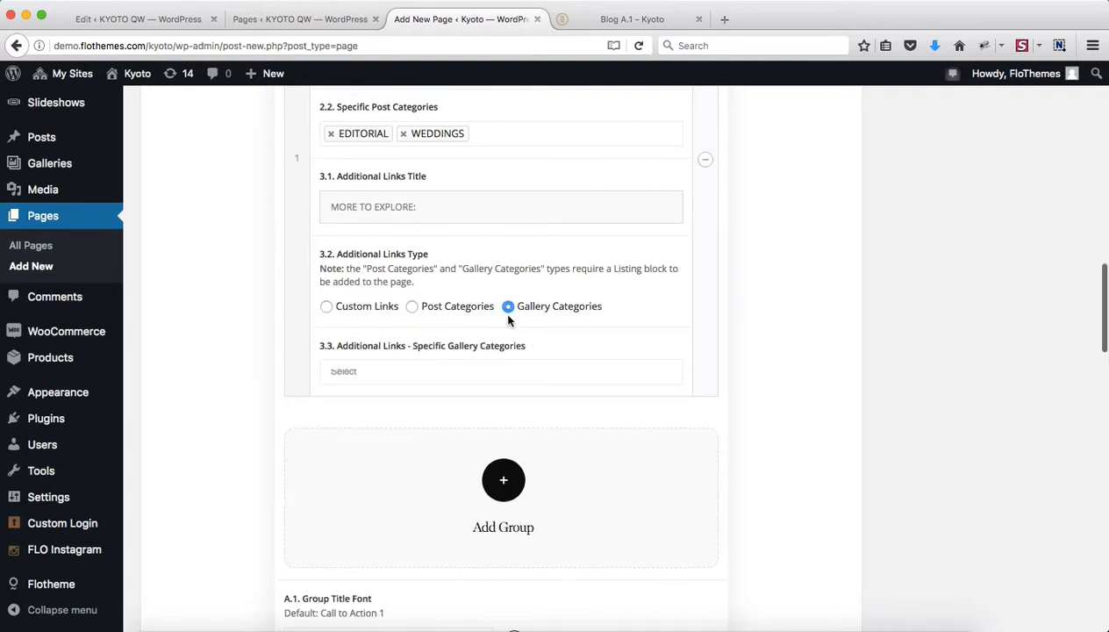
left_click(592, 374)
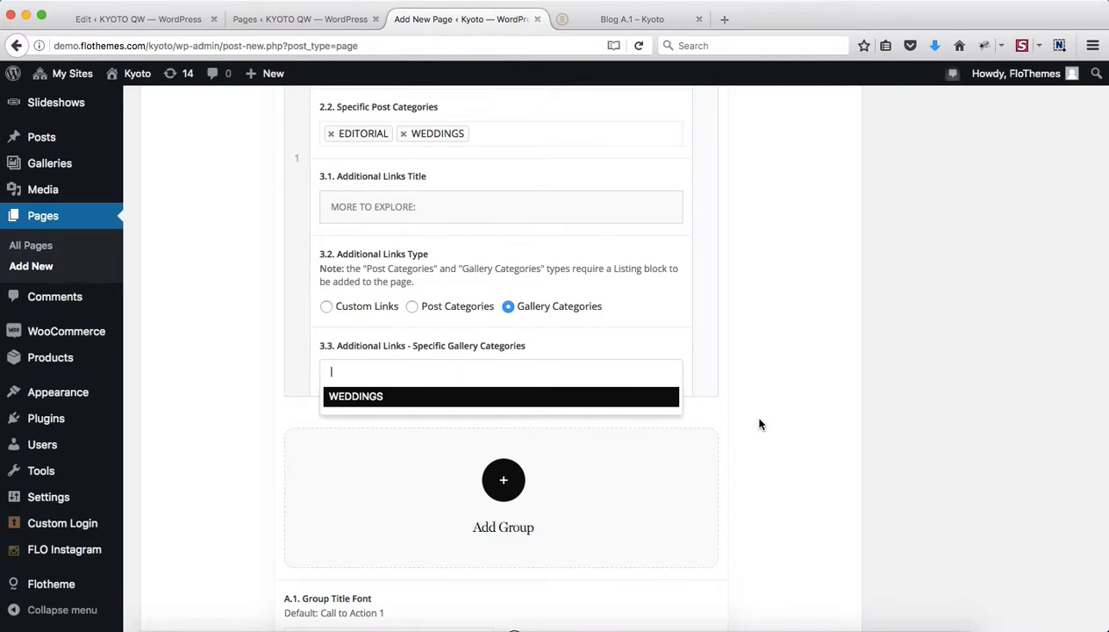
scroll(760, 424, "up", 3)
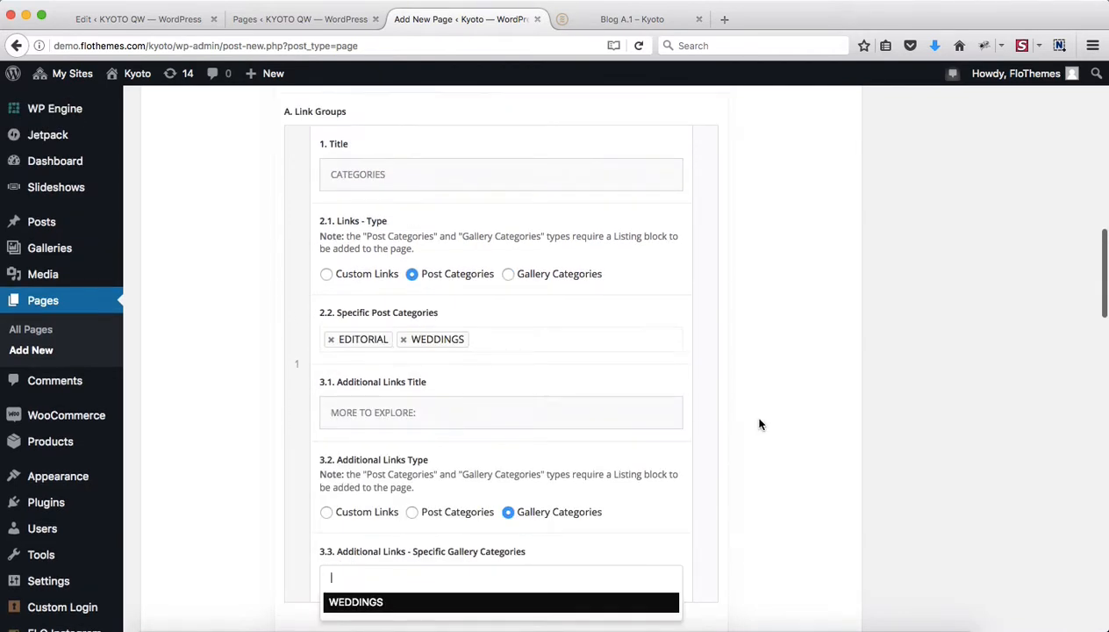
scroll(759, 424, "up", 3)
scroll(667, 446, "up", 3)
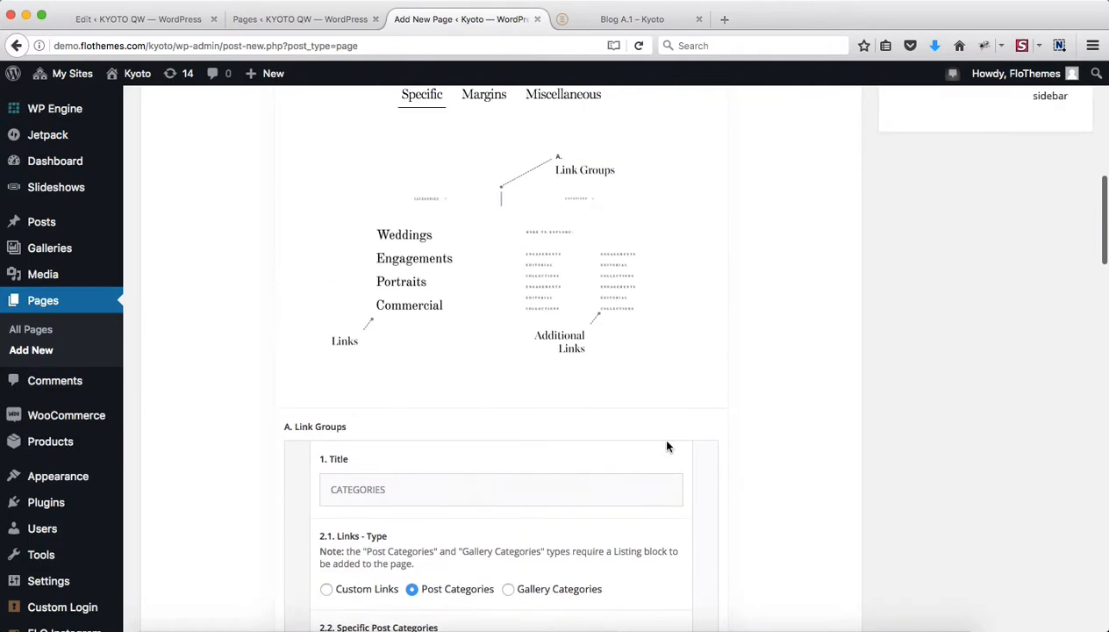
scroll(667, 446, "down", 5)
left_click(750, 384)
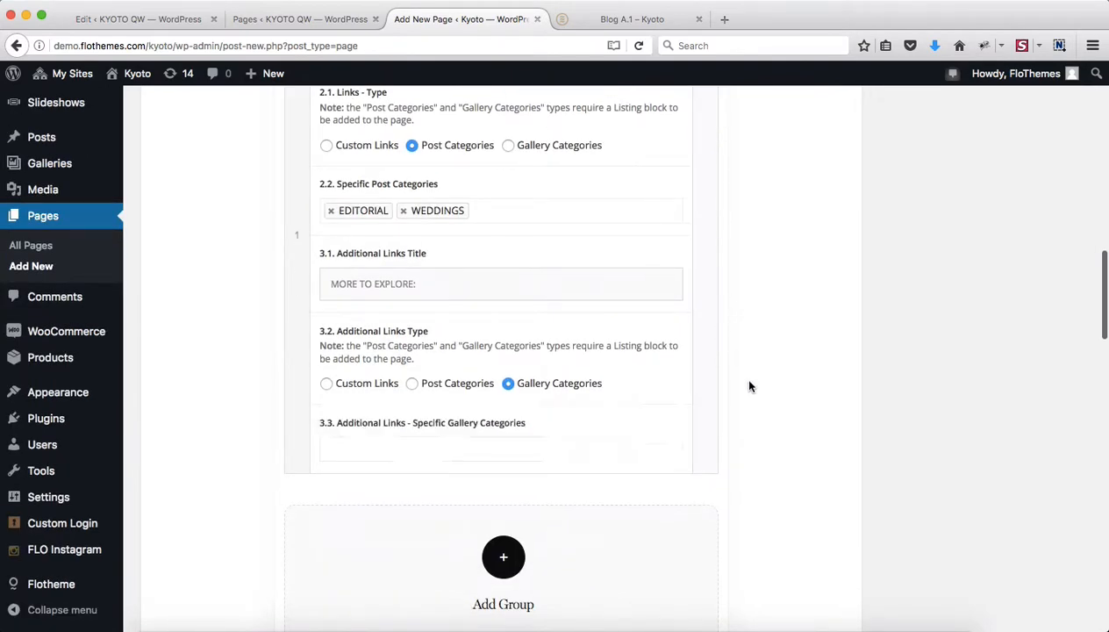
Remove the configured link group from the Link List 2 block
scroll(750, 384, "down", 4)
scroll(750, 385, "up", 7)
scroll(750, 384, "down", 6)
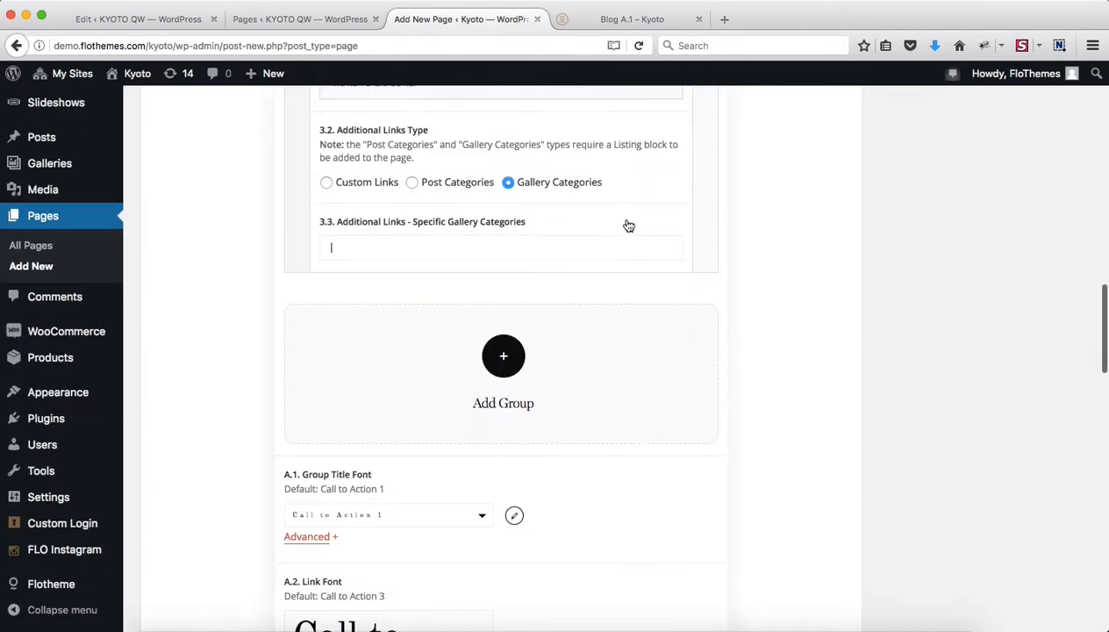
scroll(649, 254, "up", 7)
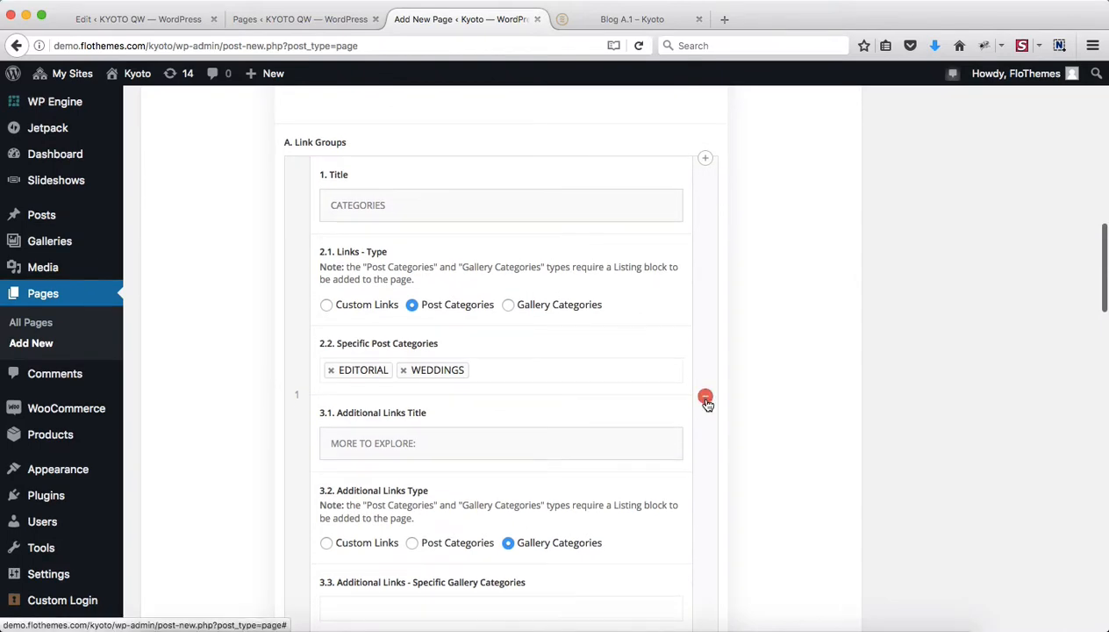
left_click(705, 398)
scroll(707, 404, "up", 7)
scroll(707, 404, "up", 3)
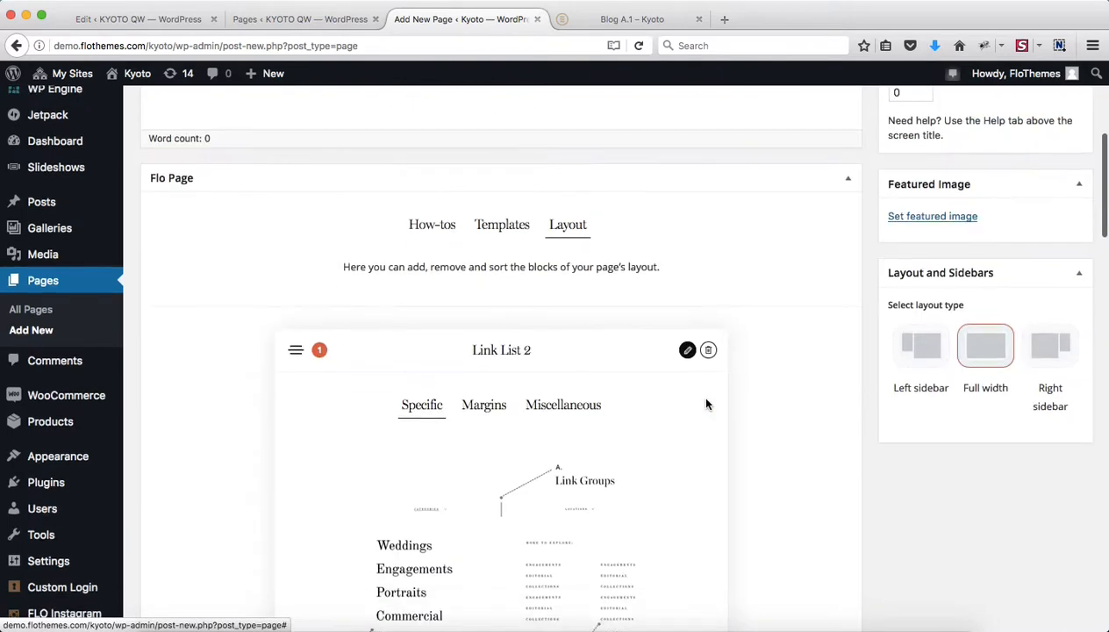
Try a new link group with Gallery Categories as its links type, and remove the group
scroll(705, 401, "down", 5)
left_click(530, 494)
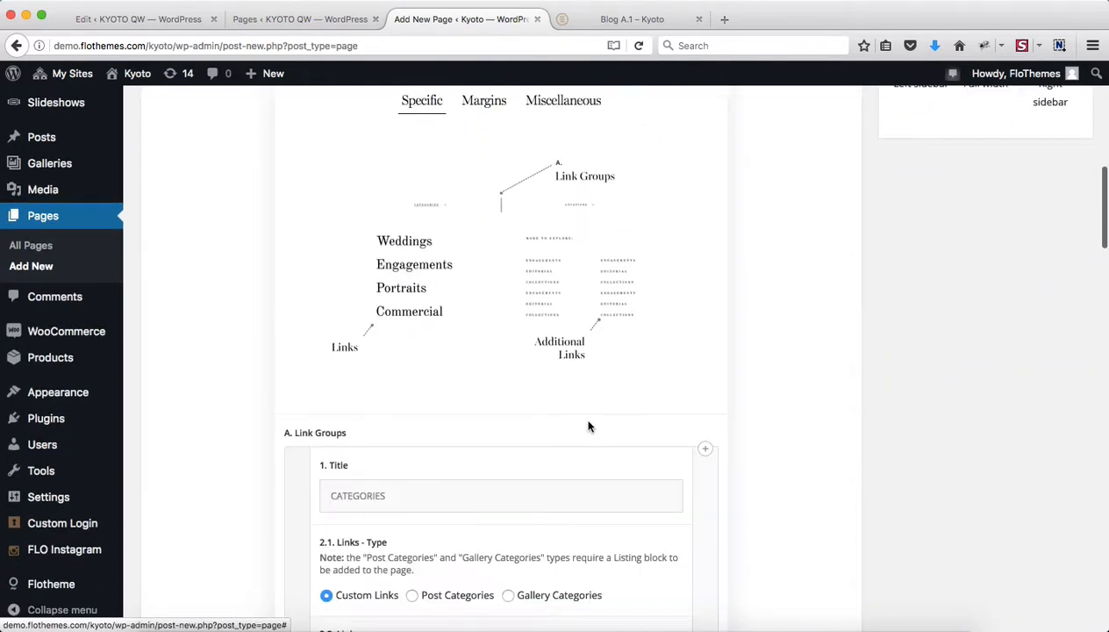
scroll(596, 429, "down", 5)
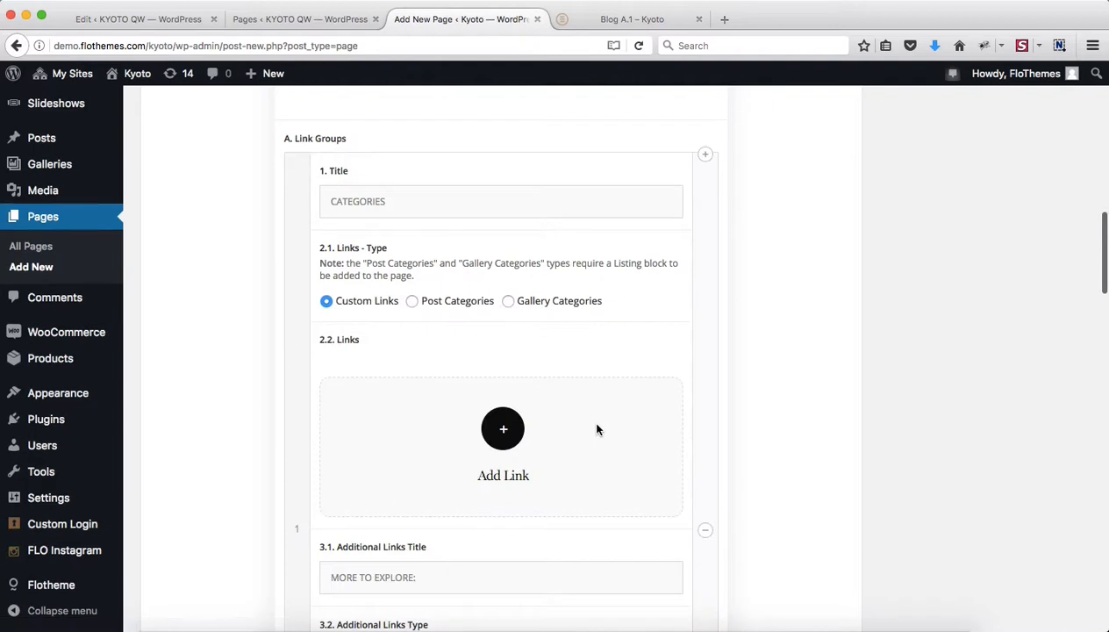
left_click(534, 307)
scroll(564, 307, "down", 3)
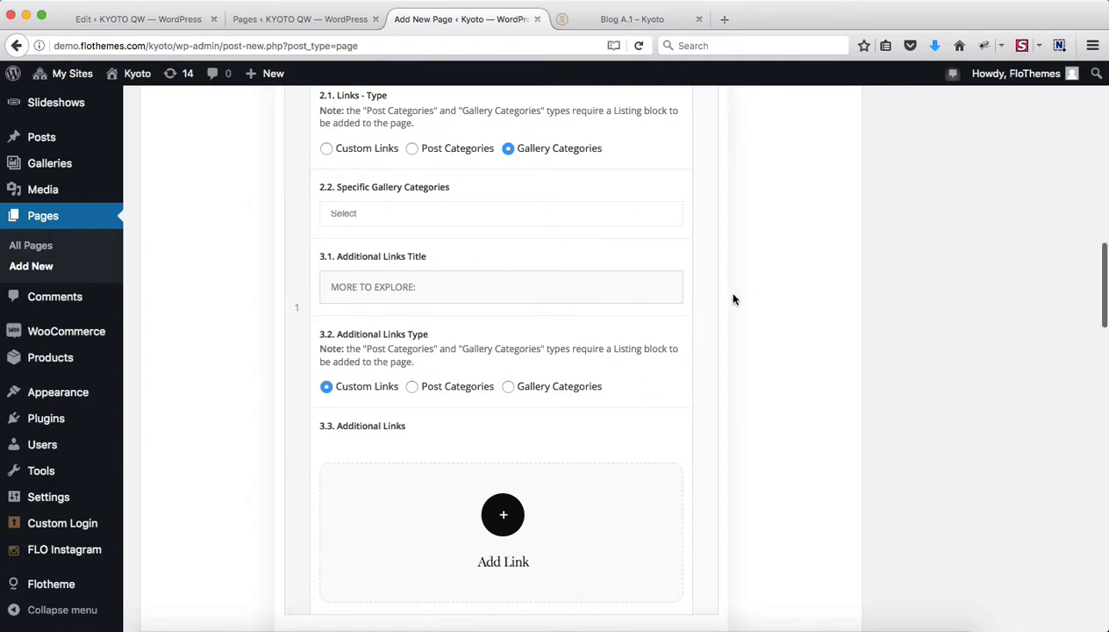
scroll(706, 313, "up", 15)
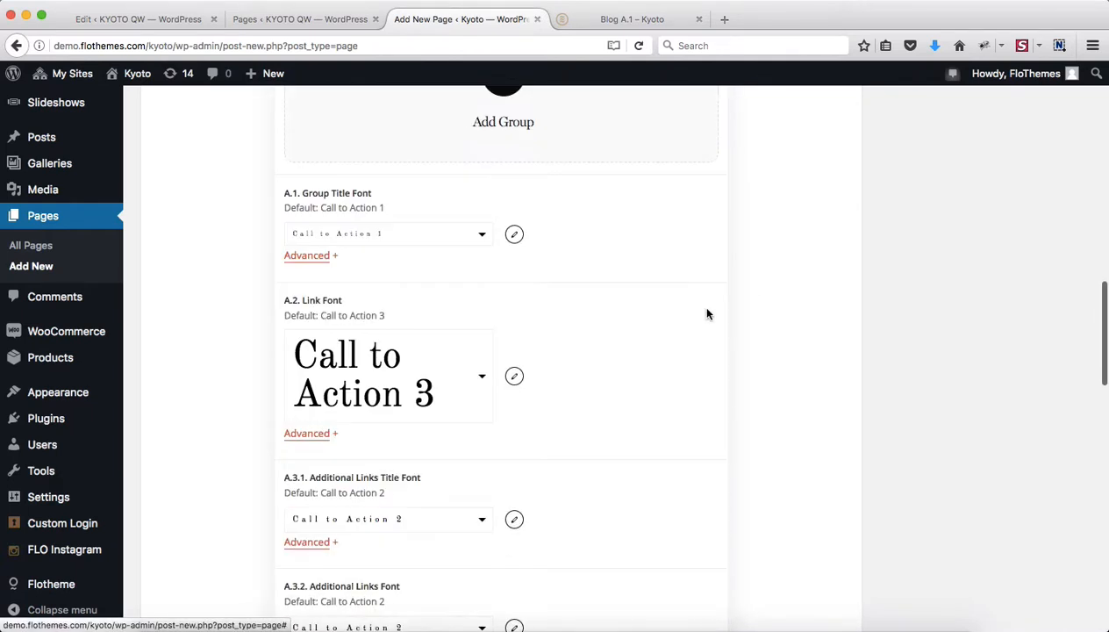
Look over the Link List 2 block's font settings for group titles, links and additional links
scroll(771, 316, "down", 5)
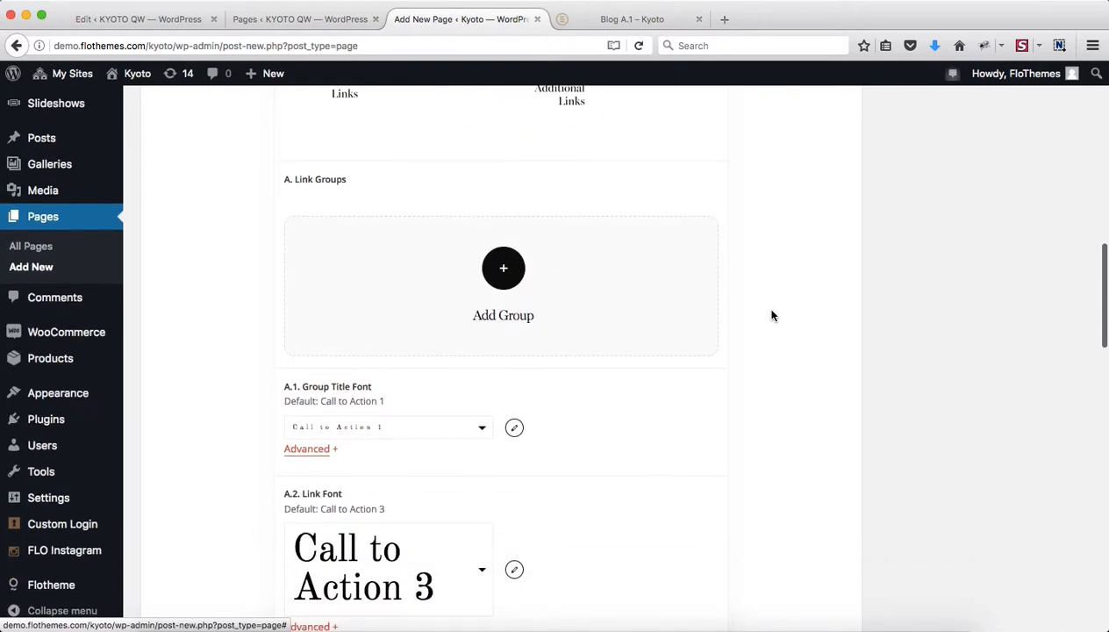
scroll(324, 220, "down", 2)
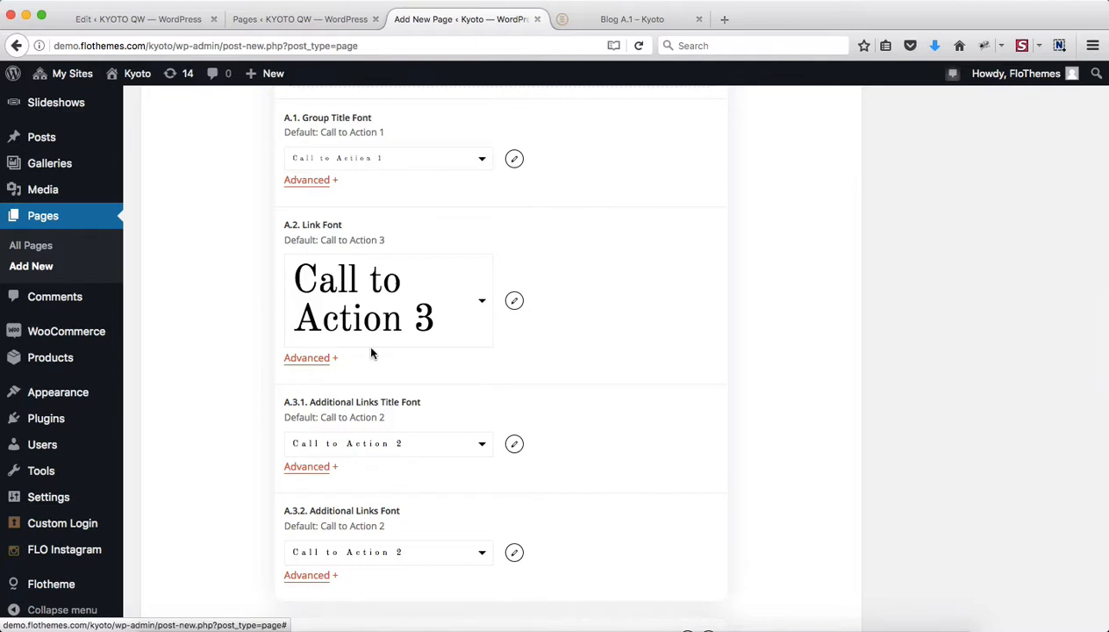
scroll(371, 353, "down", 5)
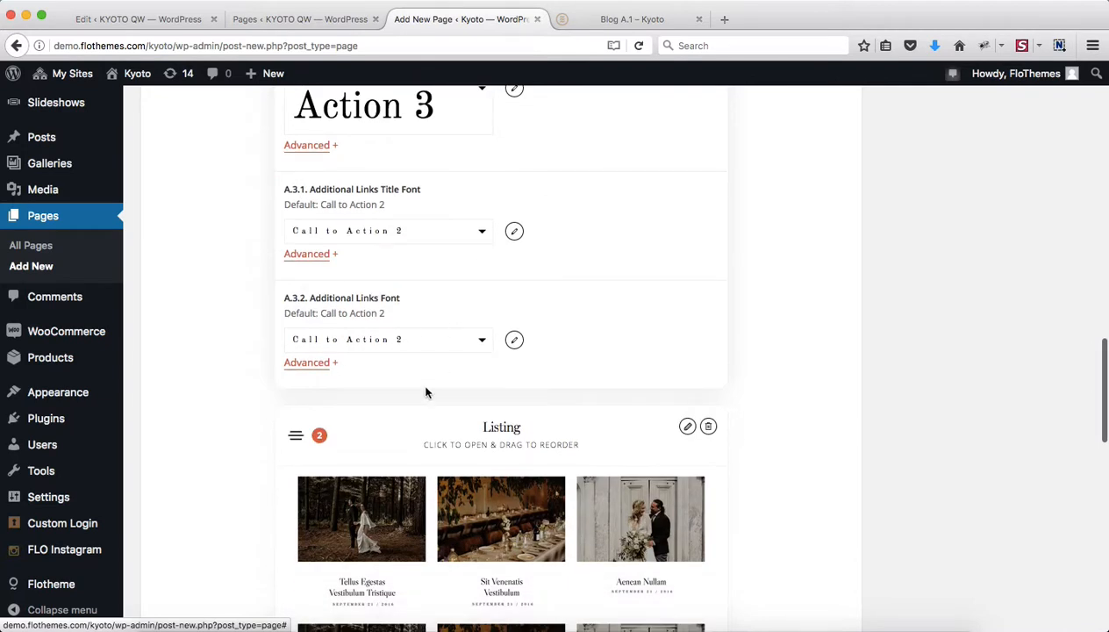
scroll(692, 292, "up", 10)
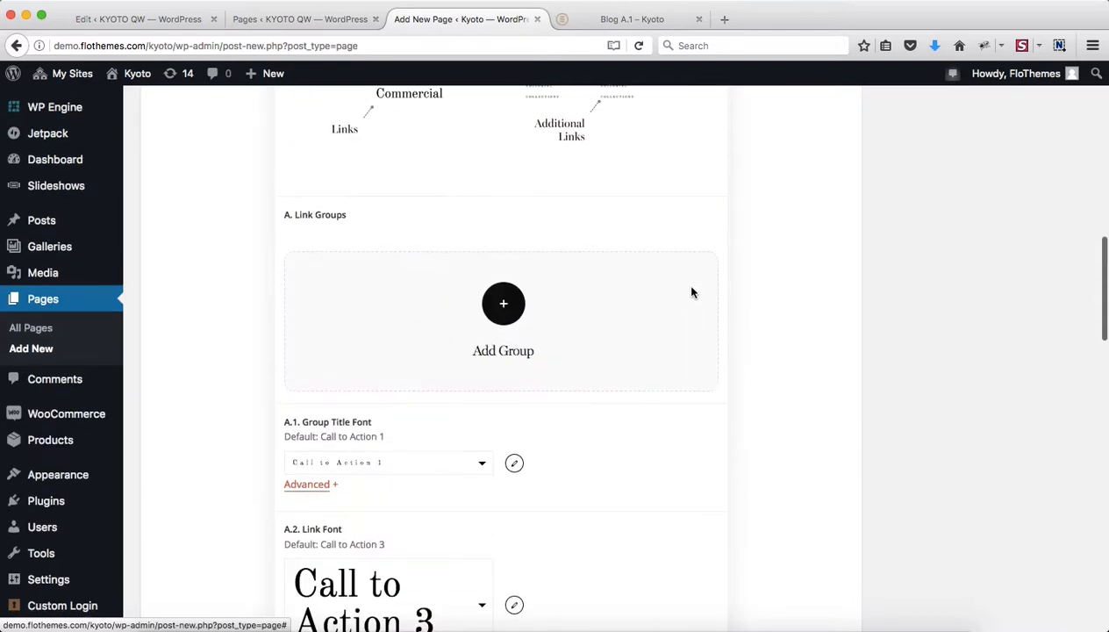
scroll(650, 387, "down", 1)
scroll(650, 387, "down", 3)
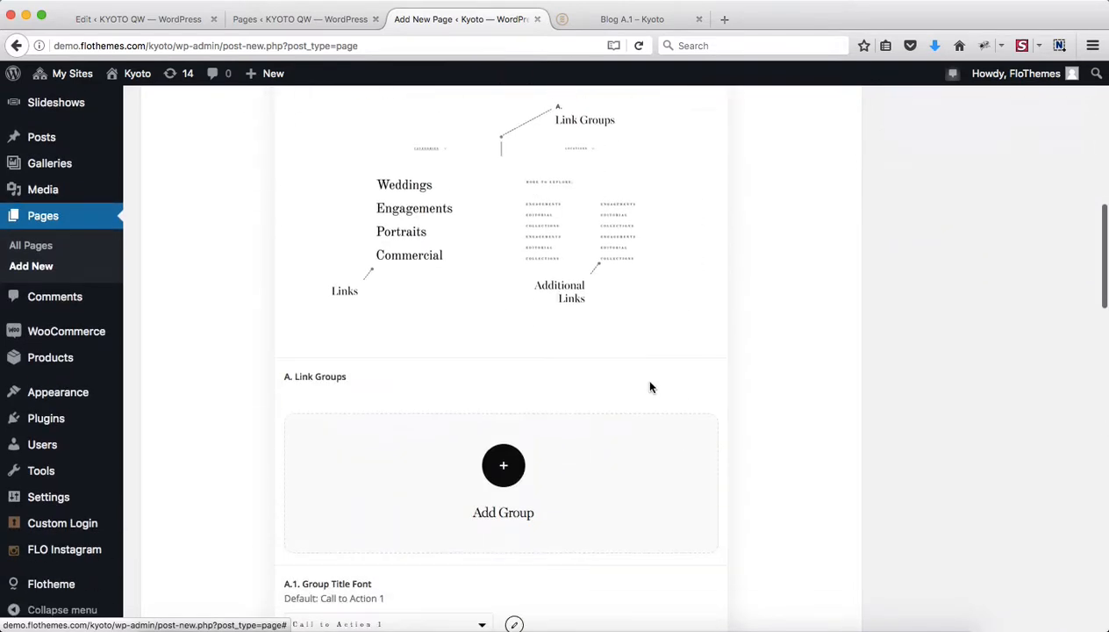
scroll(650, 387, "up", 4)
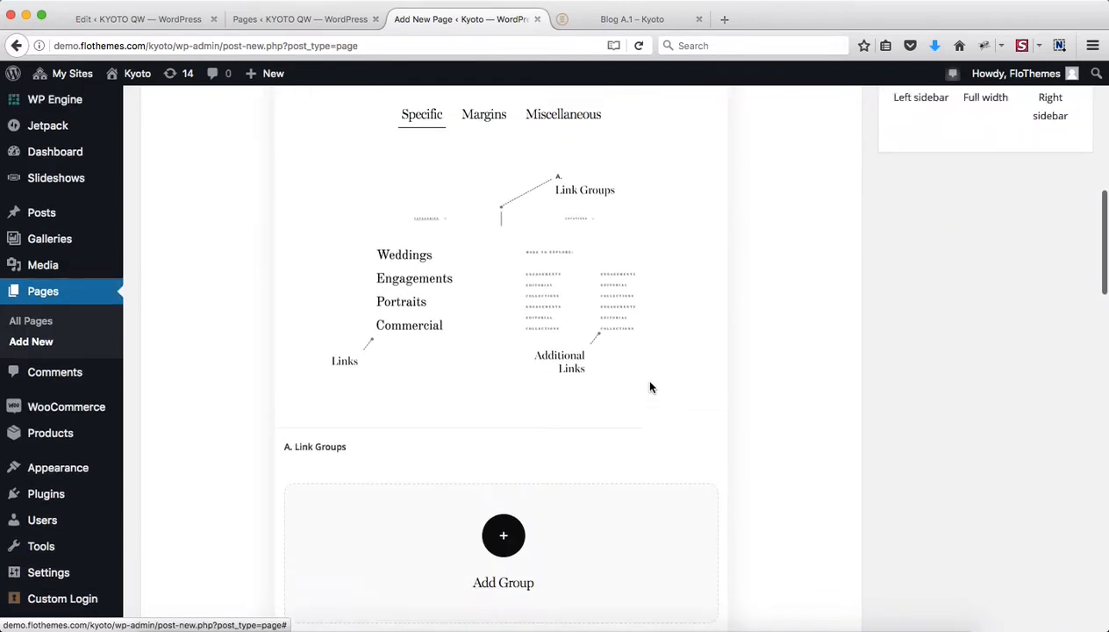
Close the Link List 2 block's settings and open the settings of the Listing block
left_click(564, 258)
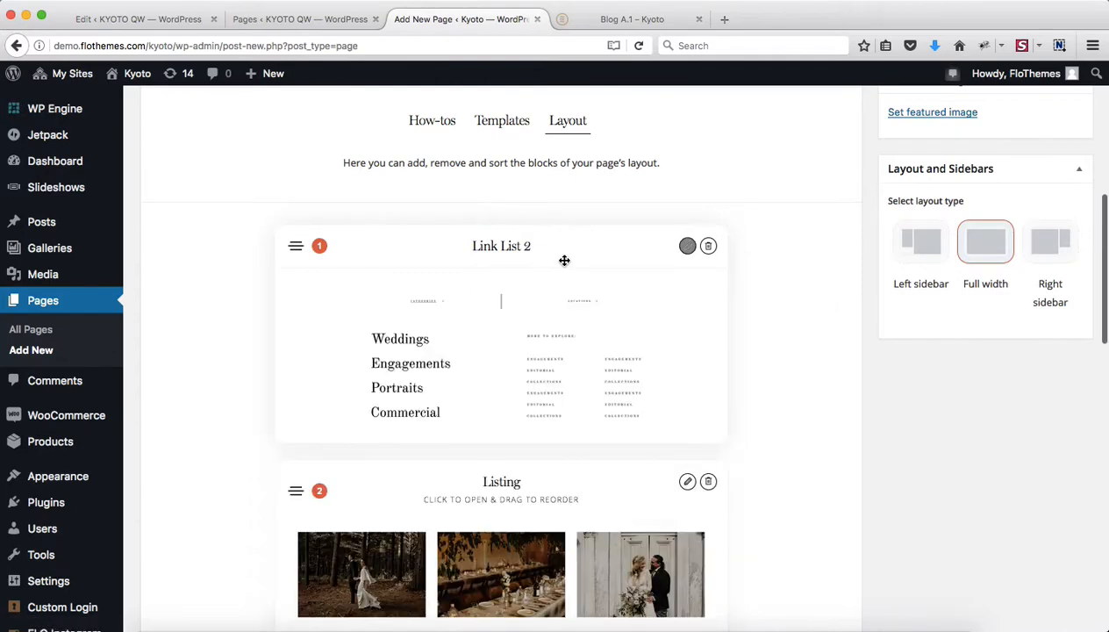
scroll(881, 390, "down", 5)
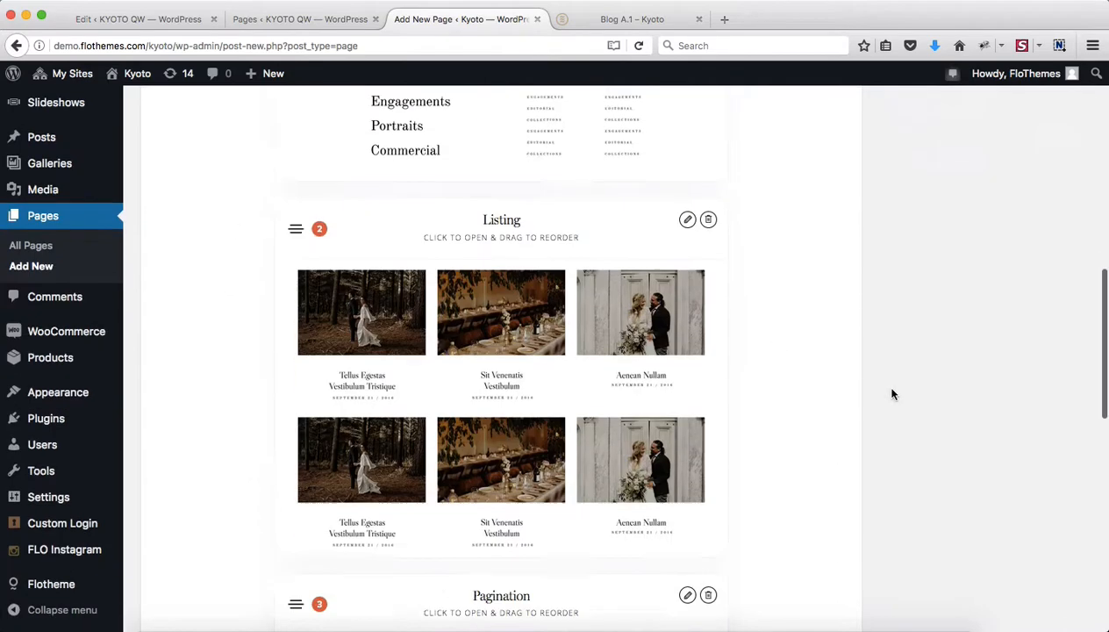
left_click(515, 178)
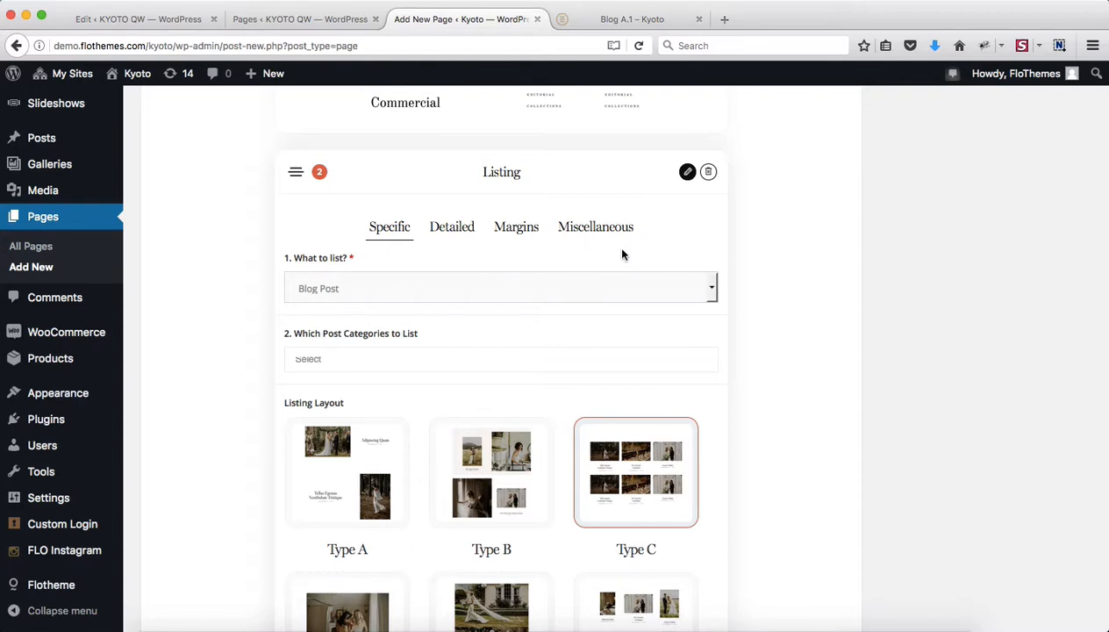
Look over the Listing block's Detailed settings, including the item hover colors and posts per page
left_click(453, 228)
scroll(490, 333, "down", 3)
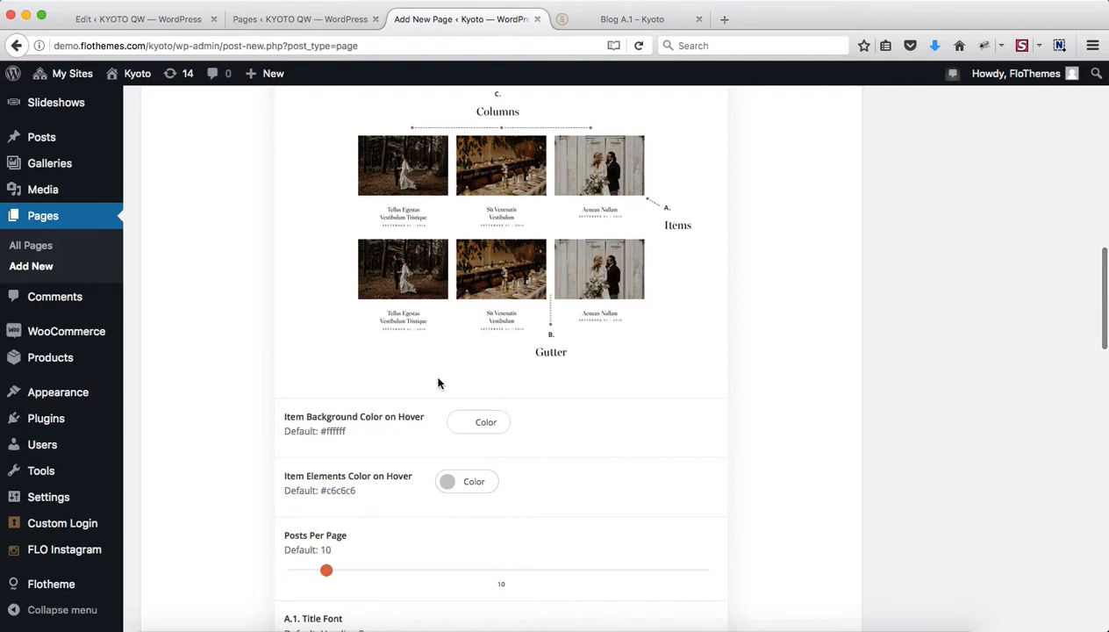
scroll(434, 351, "up", 3)
In the Listing block's Specific settings, choose Blog Post as what to list and EDITORIAL as the post category
left_click(394, 264)
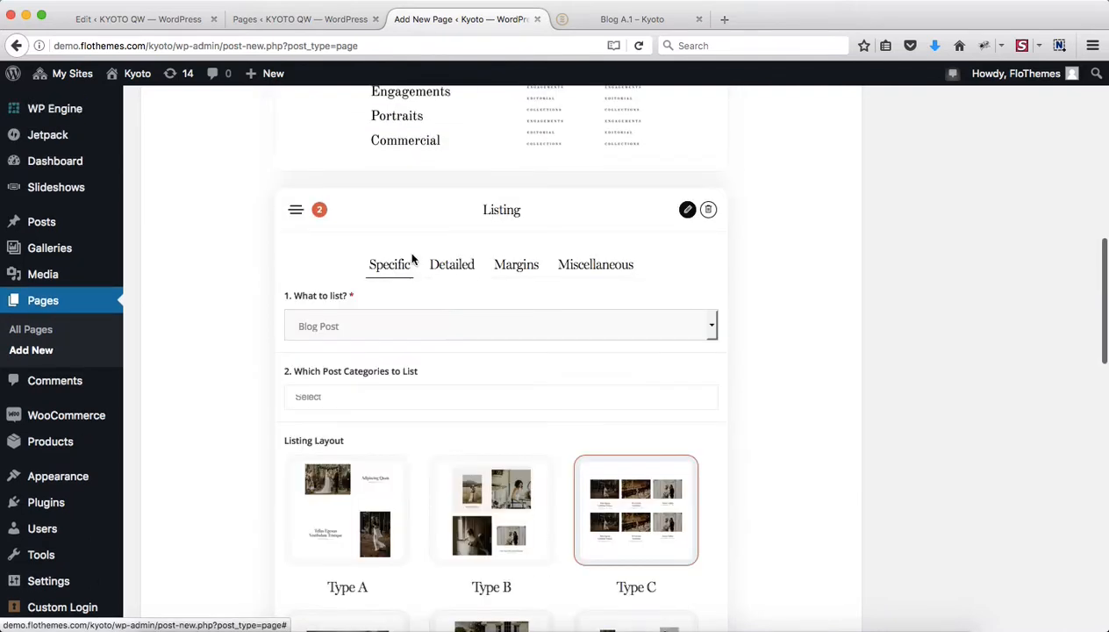
scroll(396, 320, "down", 2)
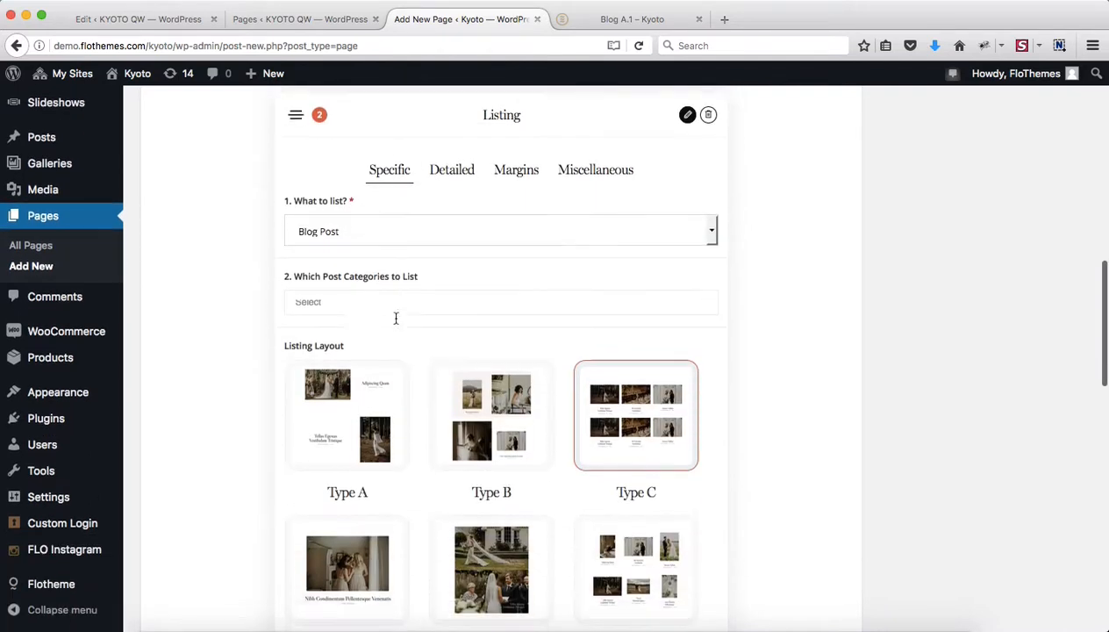
left_click(431, 230)
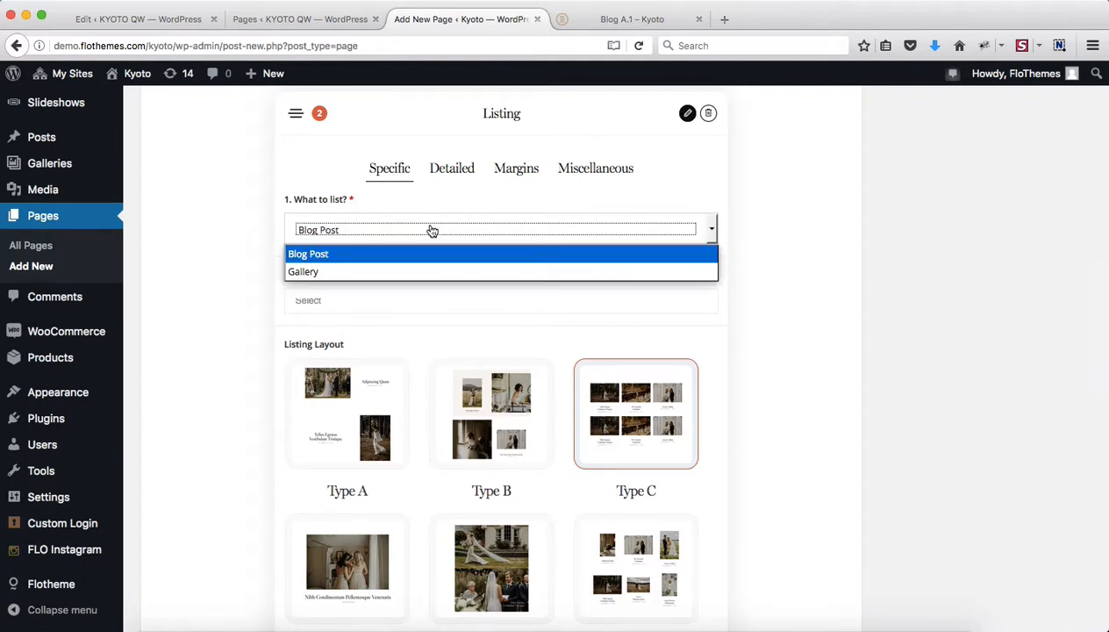
left_click(331, 256)
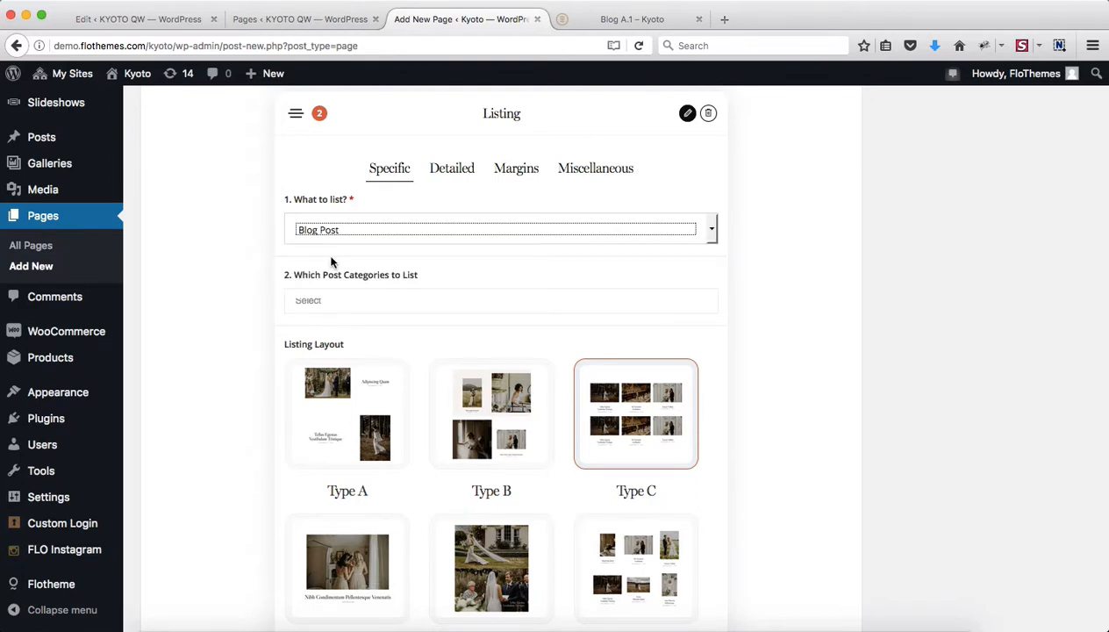
left_click(398, 301)
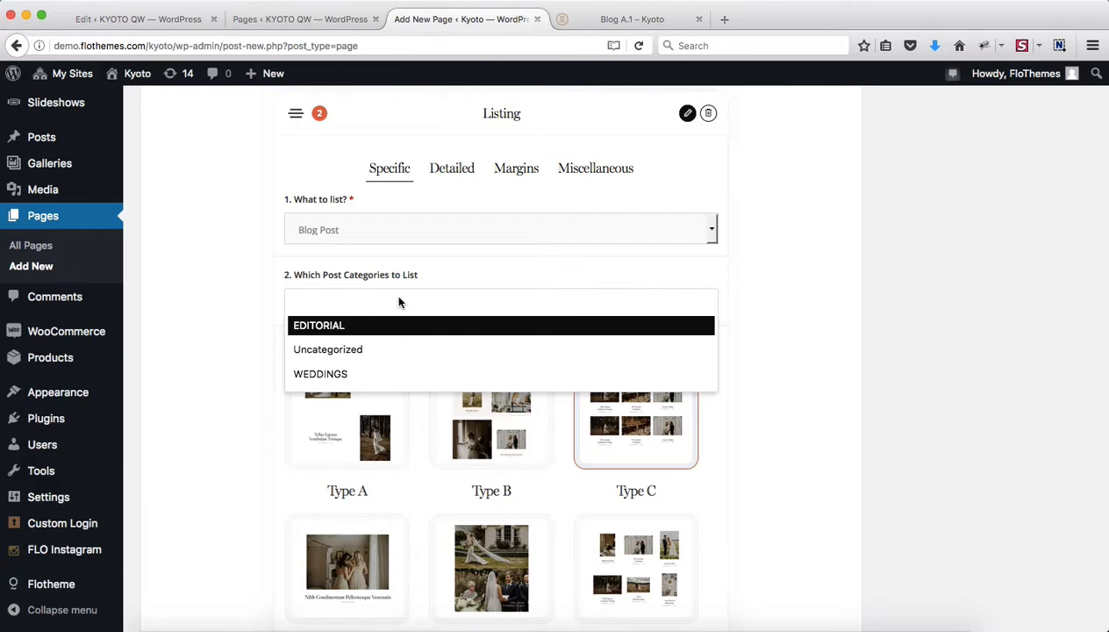
left_click(776, 262)
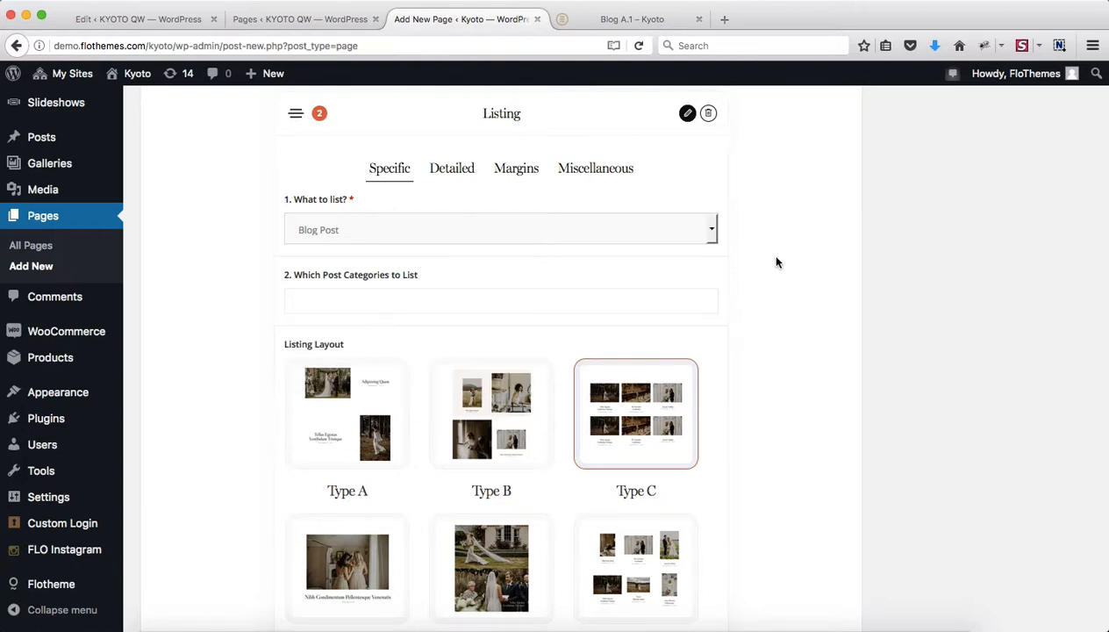
left_click(513, 300)
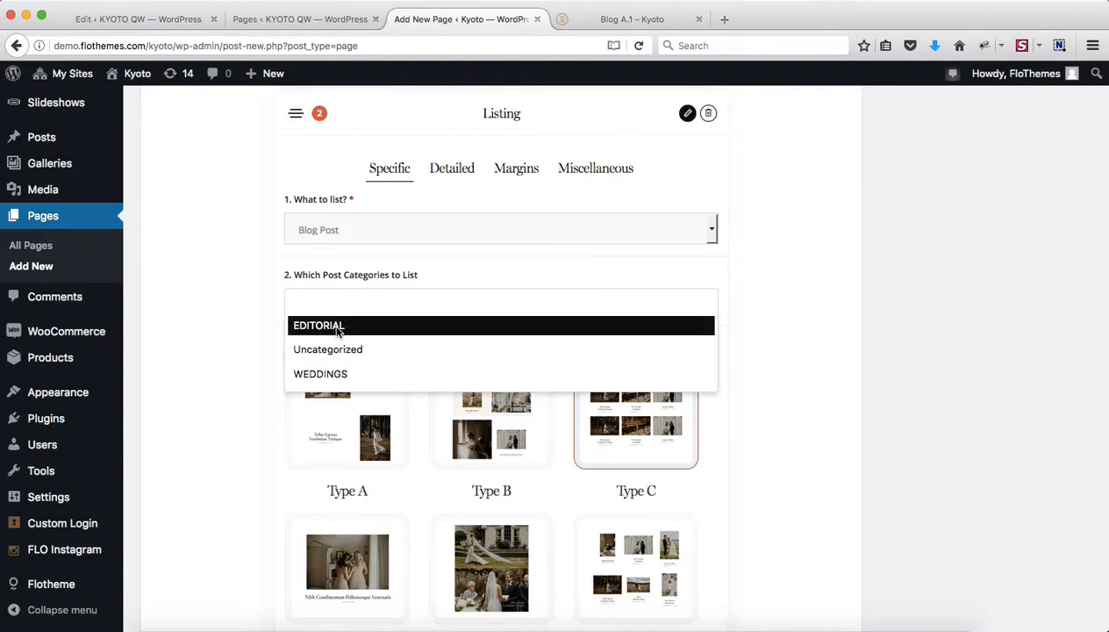
left_click(337, 328)
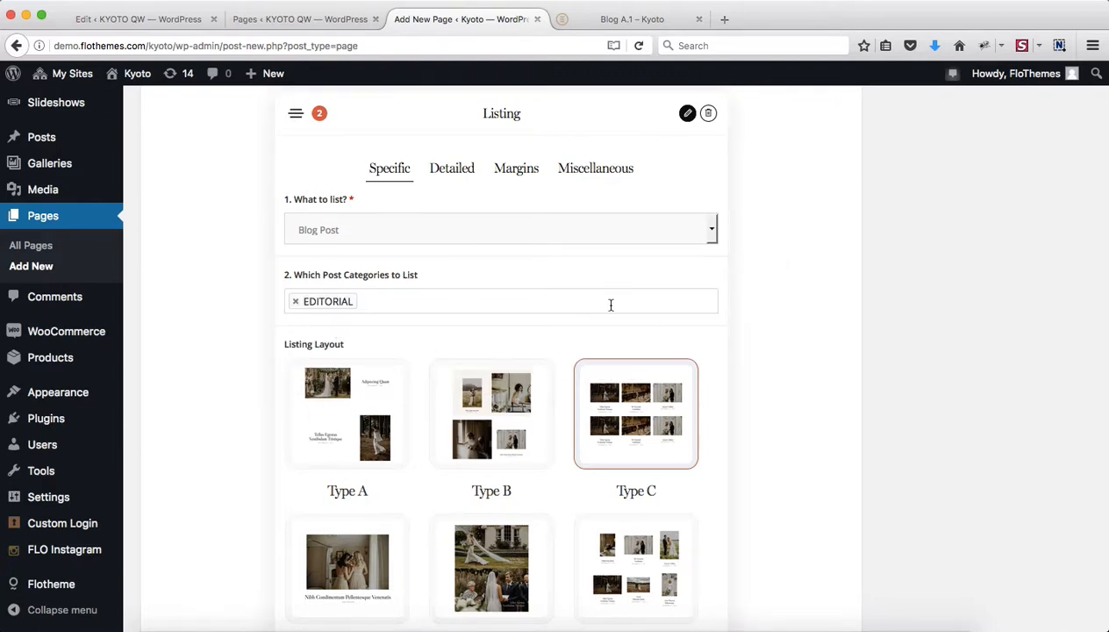
Review the available listing layouts and select the Type A layout for the Listing block
scroll(875, 388, "down", 5)
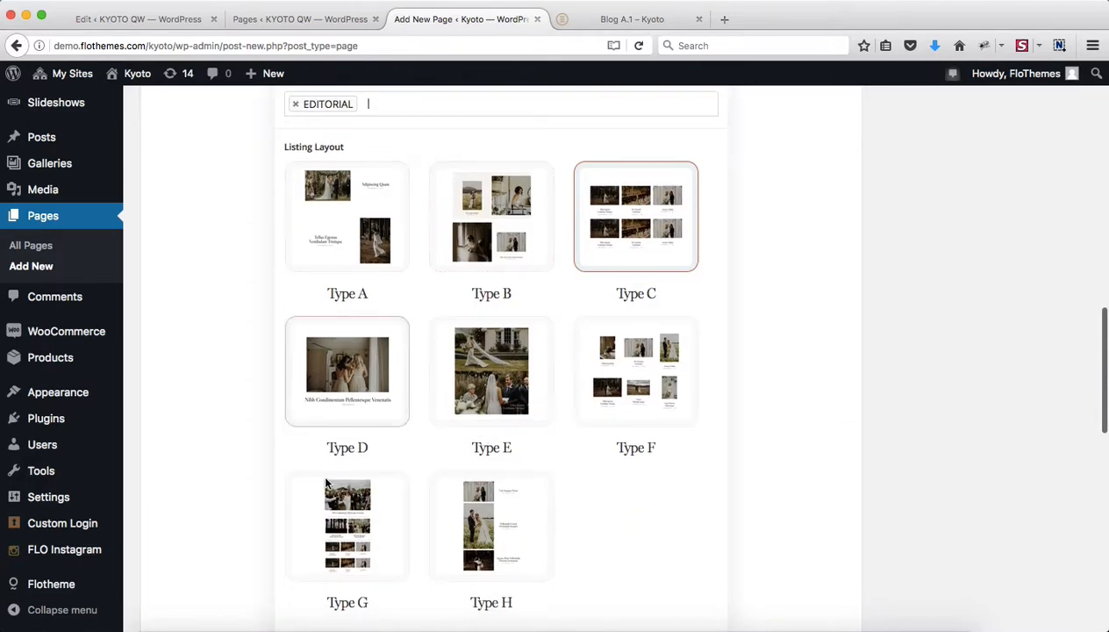
scroll(614, 364, "down", 6)
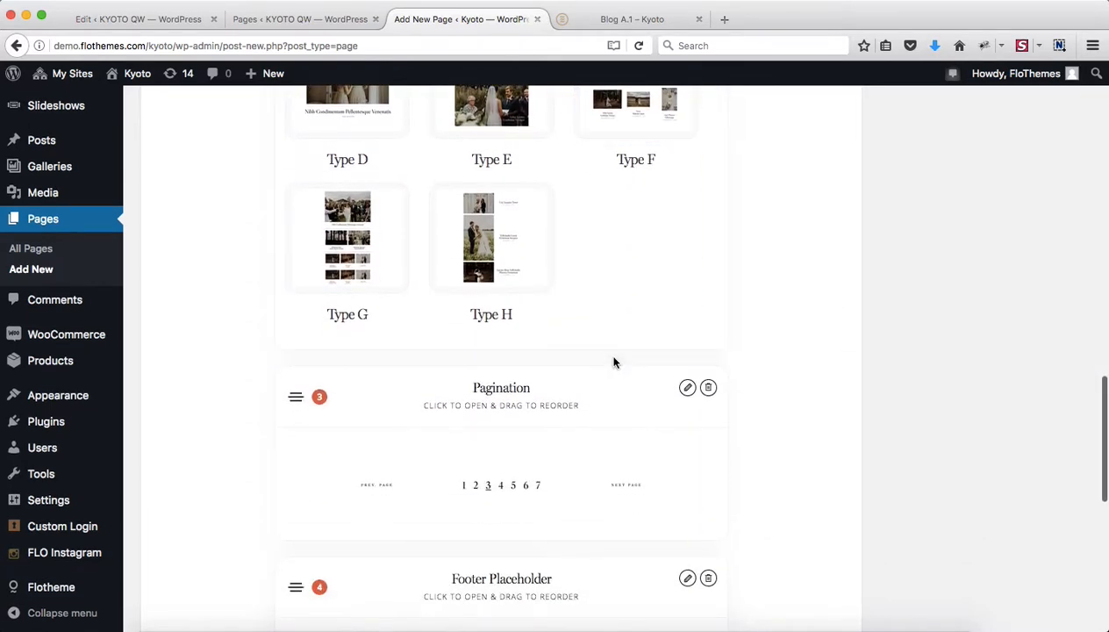
scroll(614, 362, "up", 1)
scroll(614, 362, "up", 5)
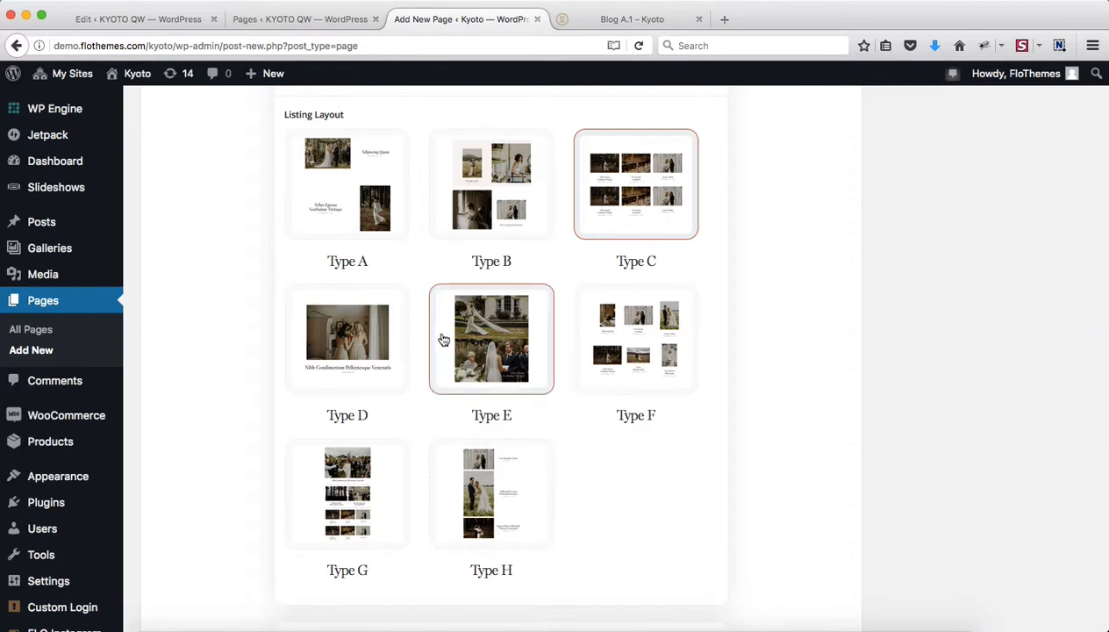
scroll(433, 349, "up", 4)
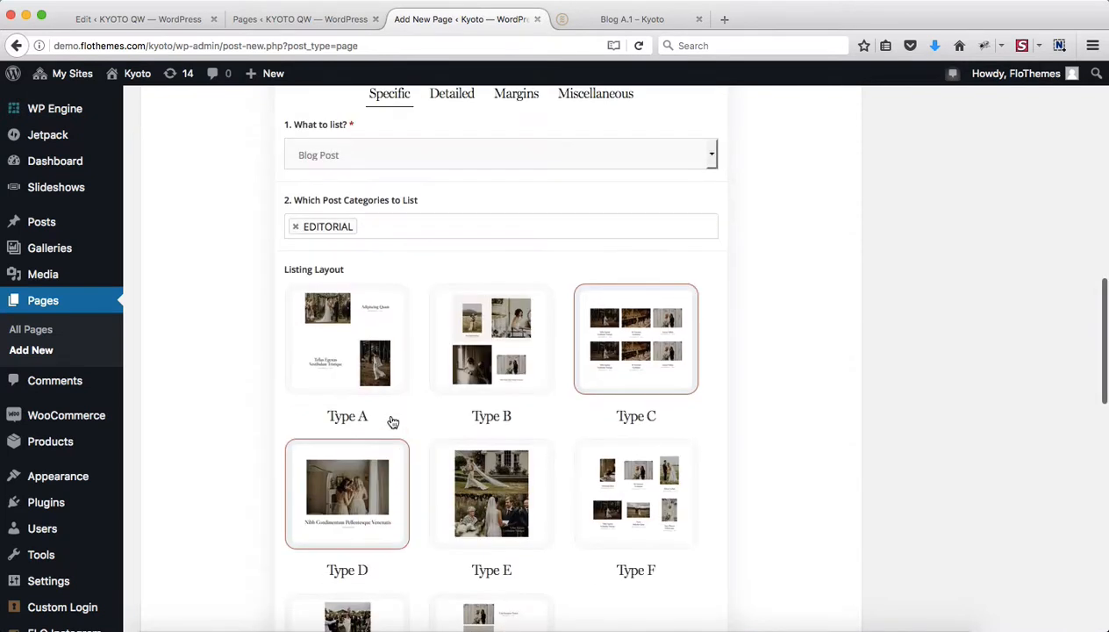
left_click(360, 379)
Look over the Type A layout's Detailed settings, including hover colors, posts per page, title font, date and category display, and invert
scroll(541, 396, "up", 3)
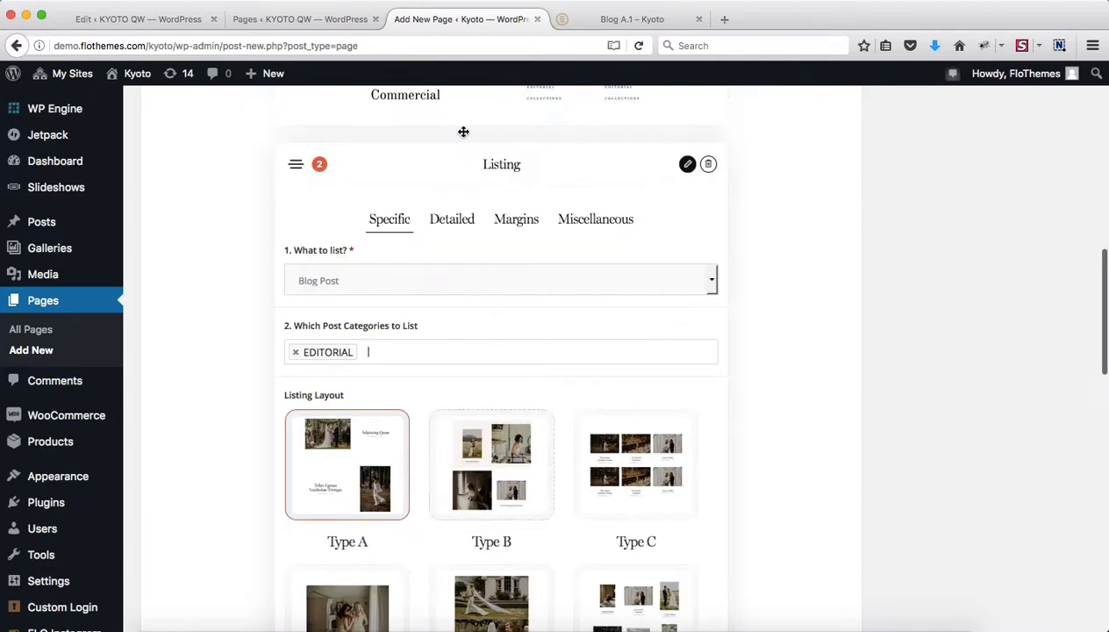
left_click(451, 220)
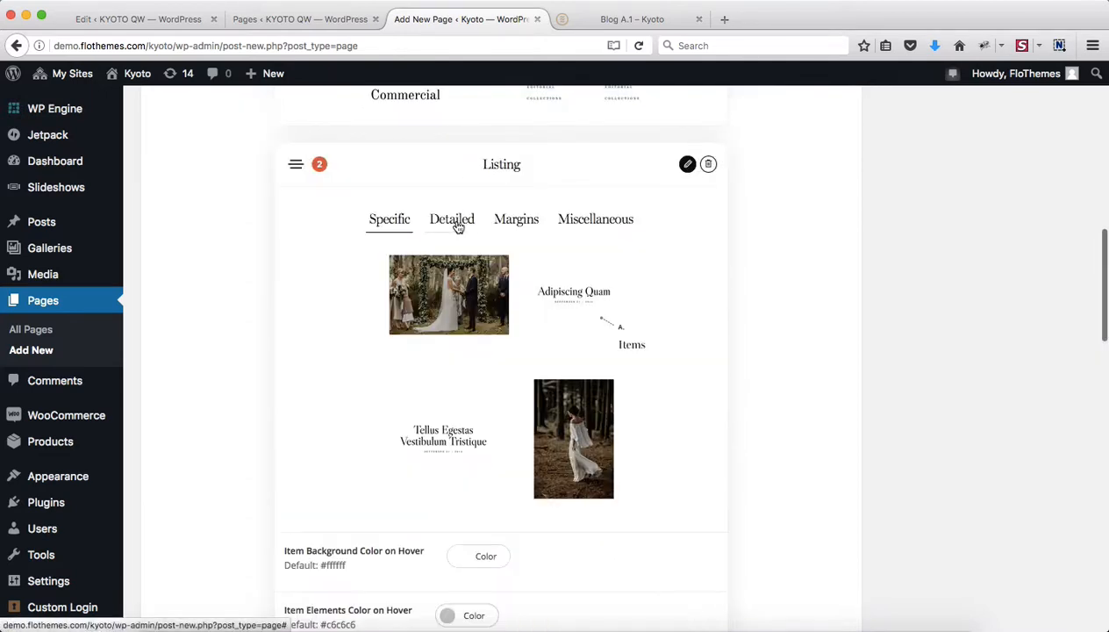
scroll(465, 237, "down", 5)
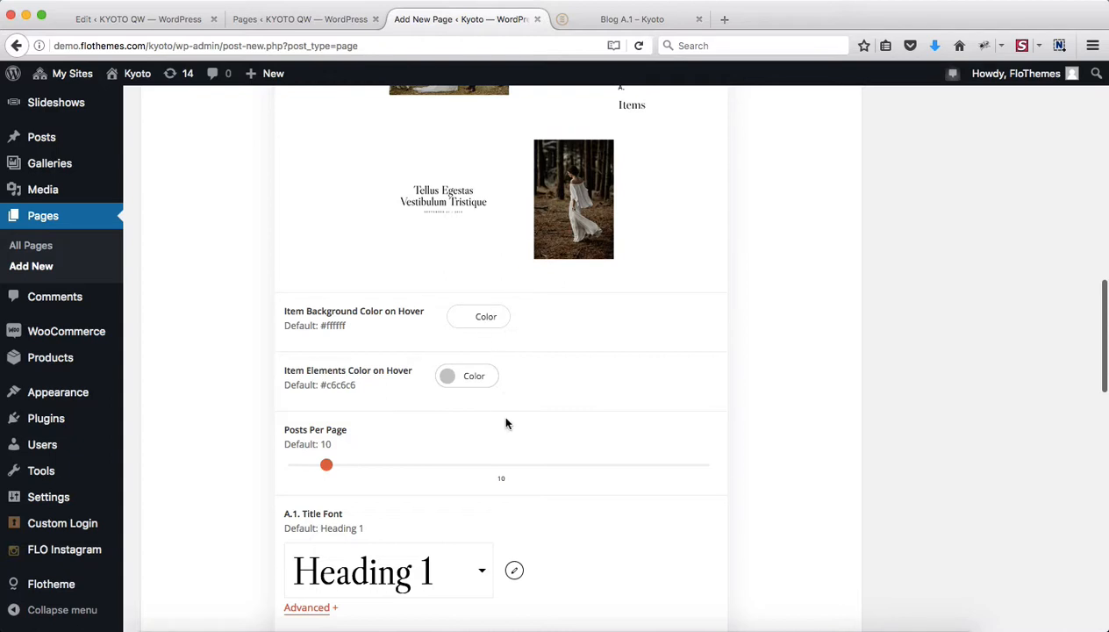
scroll(505, 423, "down", 4)
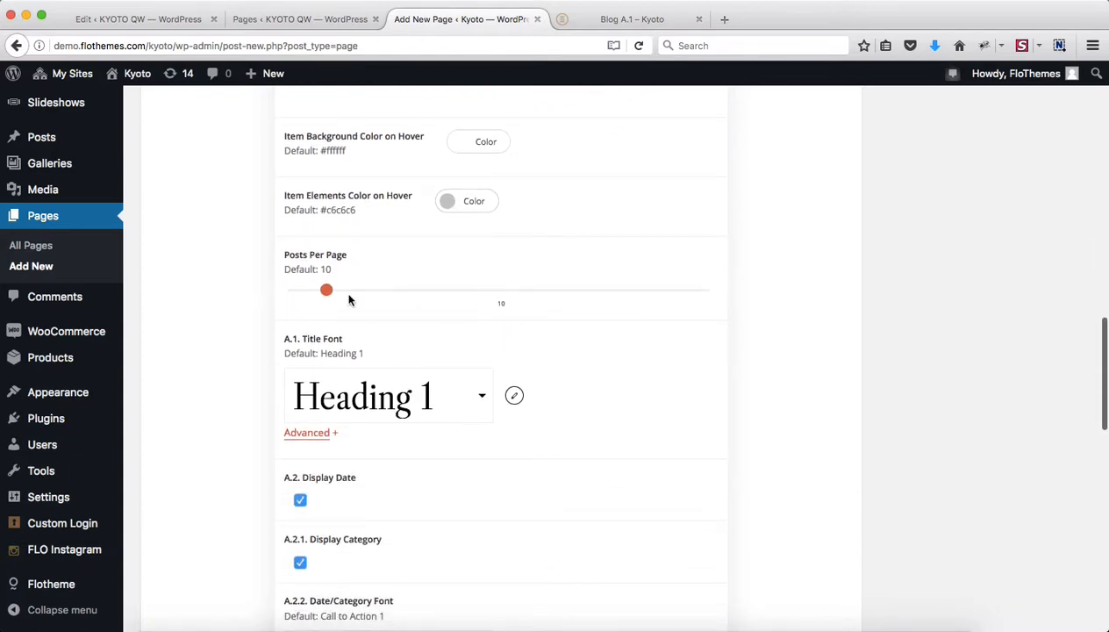
scroll(533, 303, "down", 4)
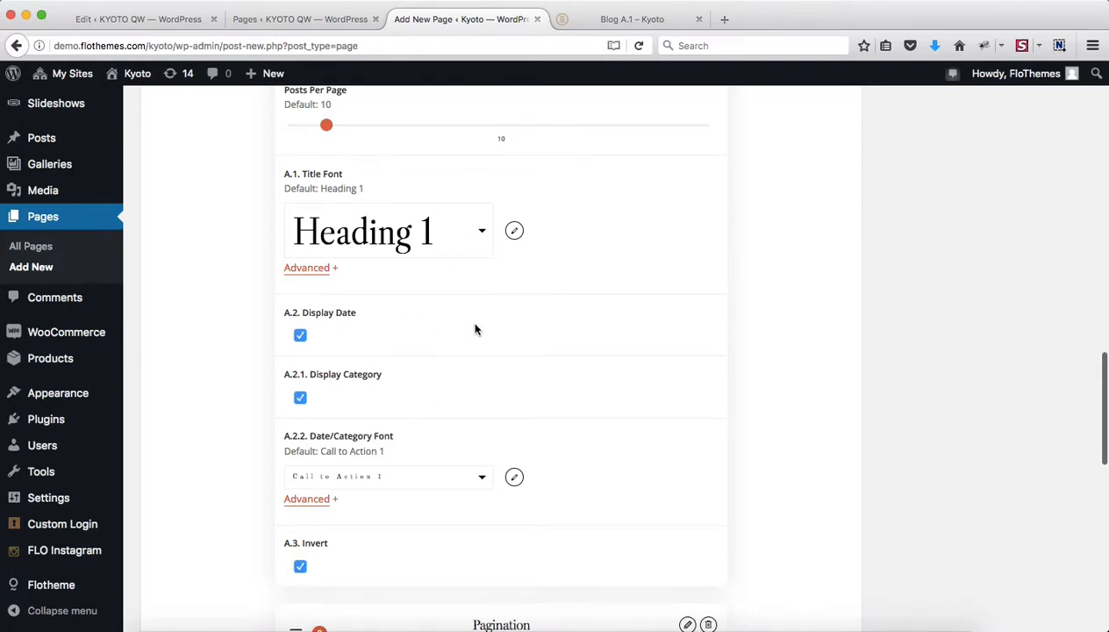
scroll(475, 329, "down", 2)
scroll(517, 314, "down", 2)
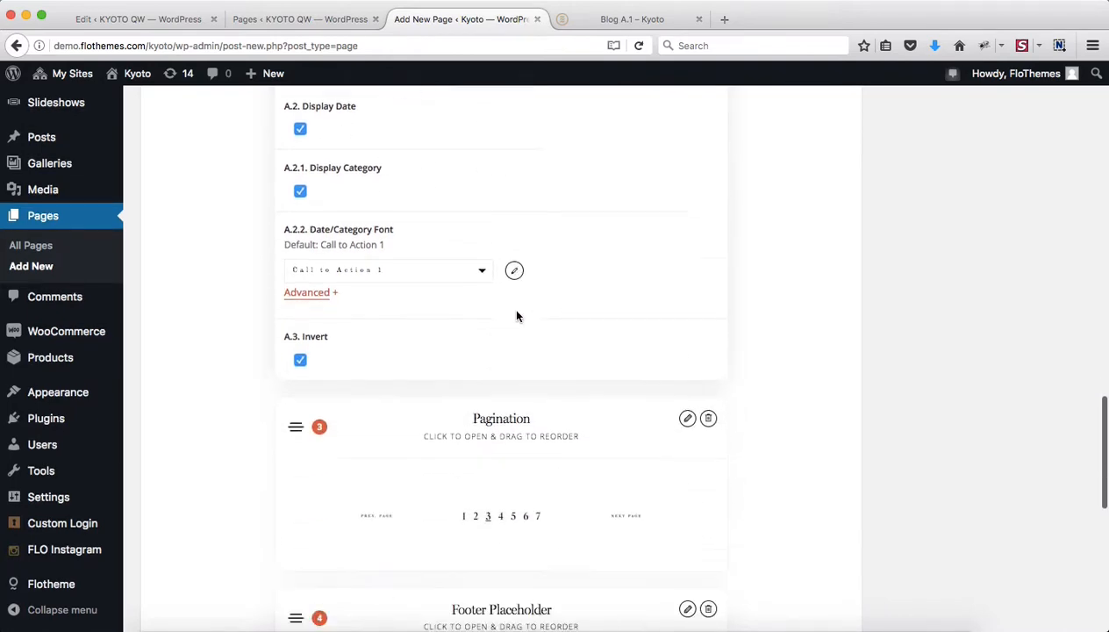
scroll(516, 314, "up", 14)
scroll(517, 314, "up", 5)
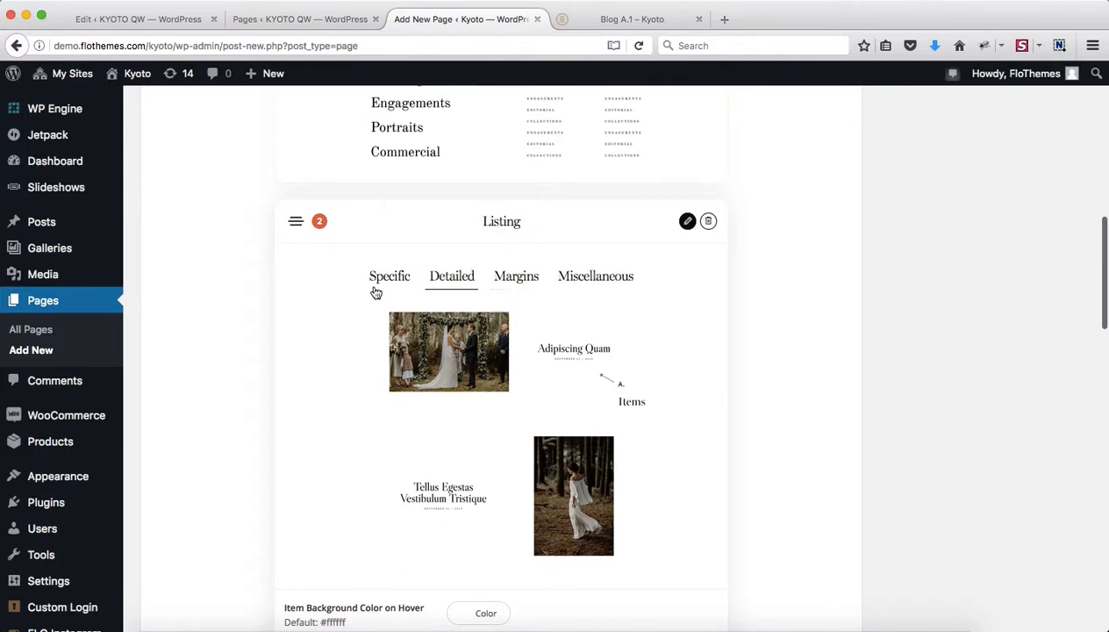
Return to the Listing block's Specific settings and switch the listing layout to Type B
left_click(375, 285)
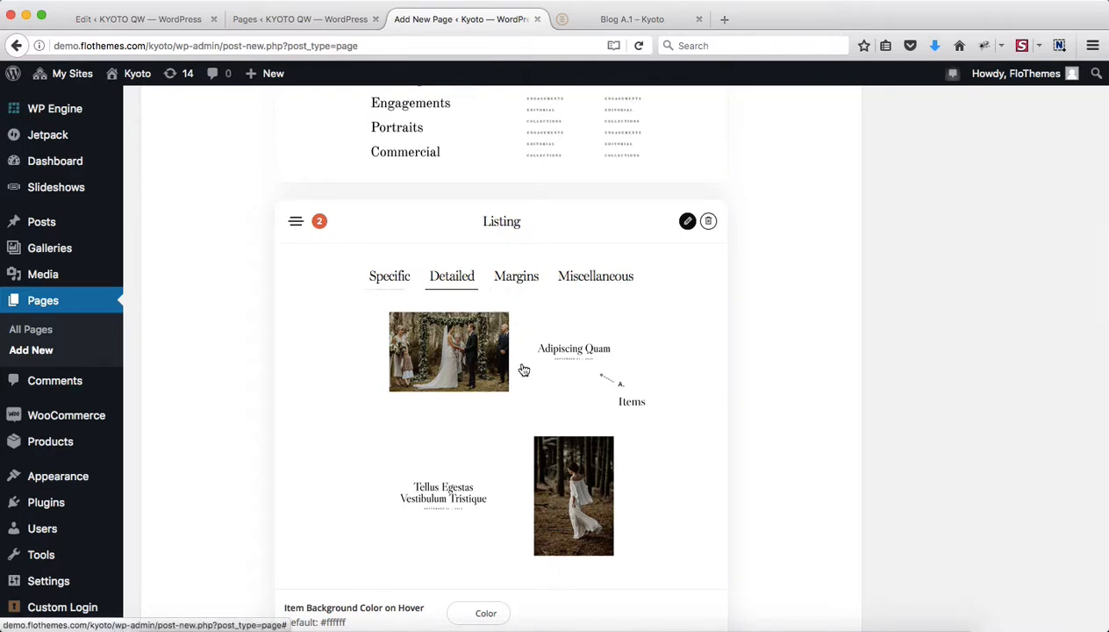
scroll(578, 419, "down", 4)
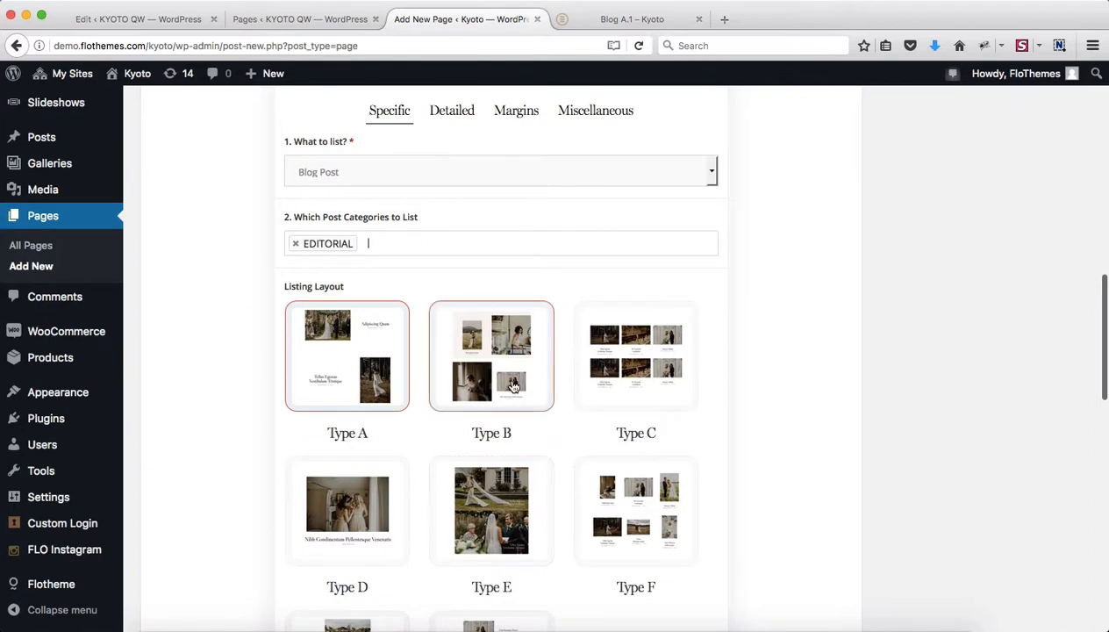
left_click(513, 386)
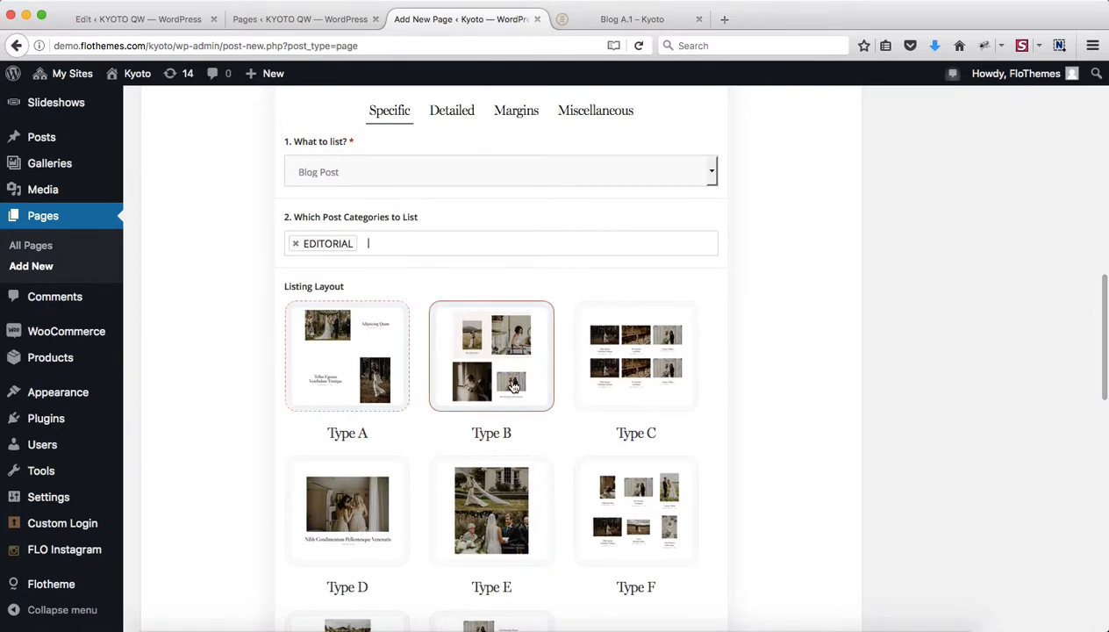
Look over the Type B layout's Detailed settings, including the background and elements colors for odd and even items
left_click(465, 112)
scroll(433, 409, "down", 5)
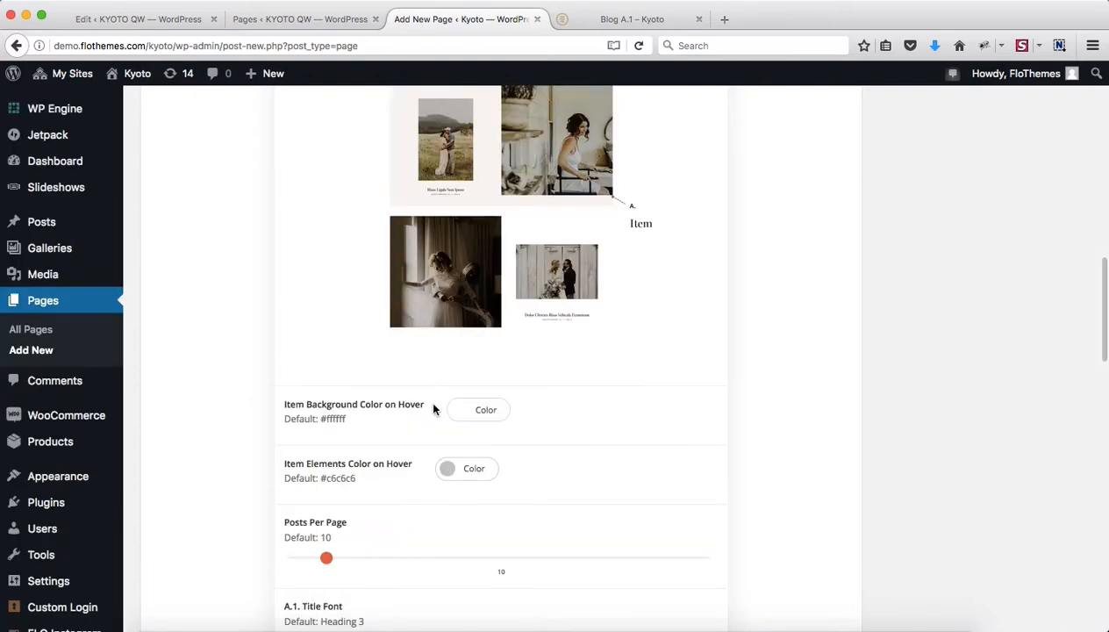
scroll(433, 409, "down", 6)
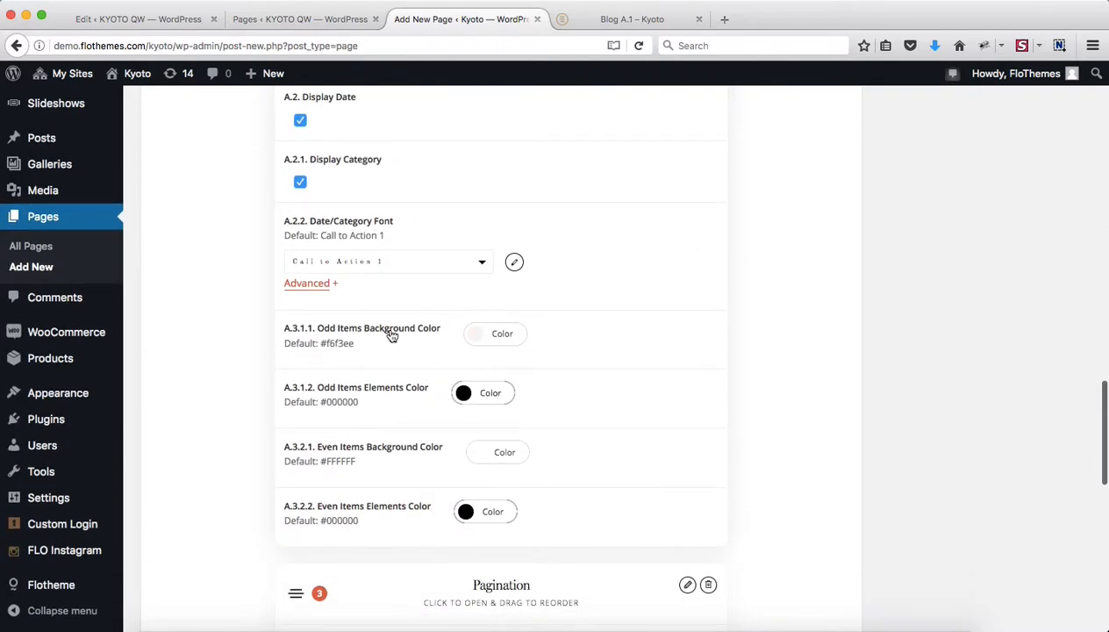
scroll(381, 359, "down", 2)
scroll(382, 362, "up", 11)
scroll(381, 362, "up", 4)
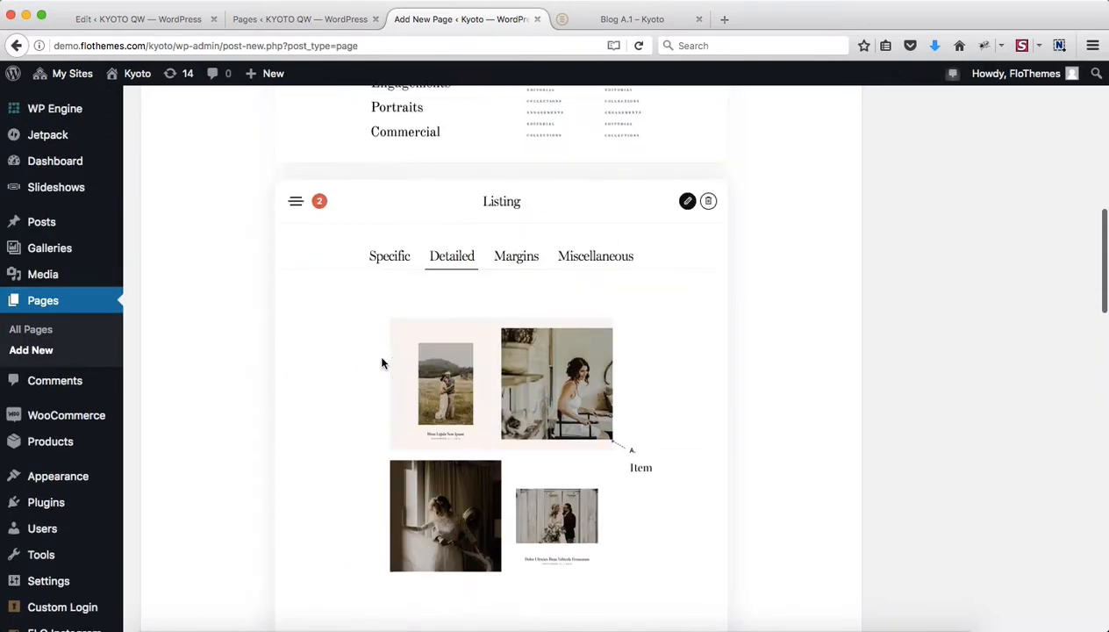
Set the listing layout to Type C in the Specific settings and open the block's Detailed settings
left_click(387, 259)
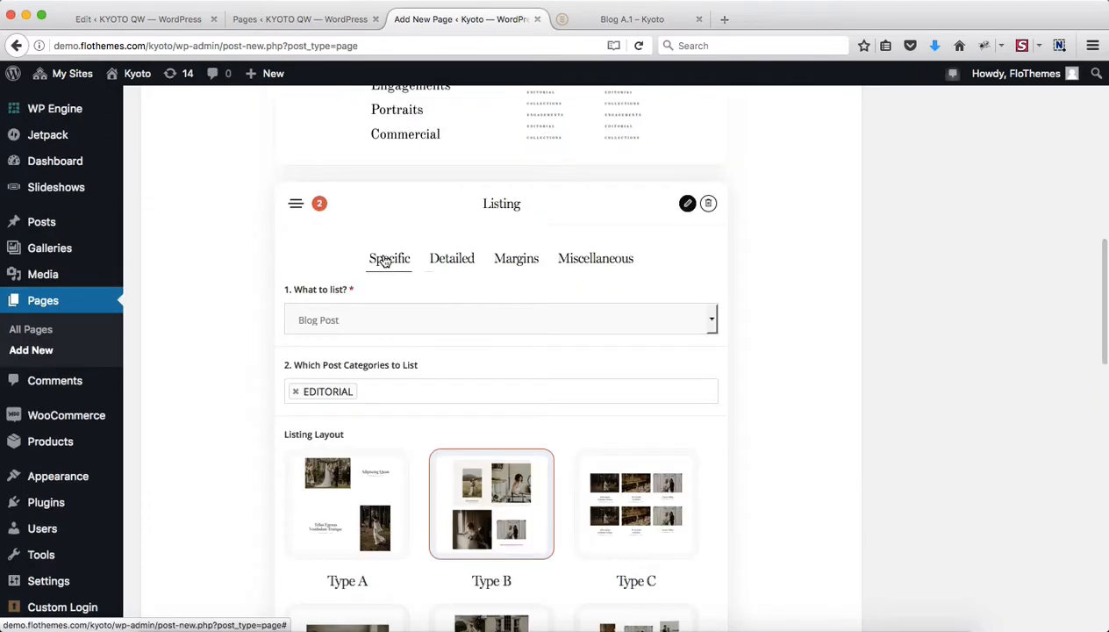
scroll(626, 527, "down", 2)
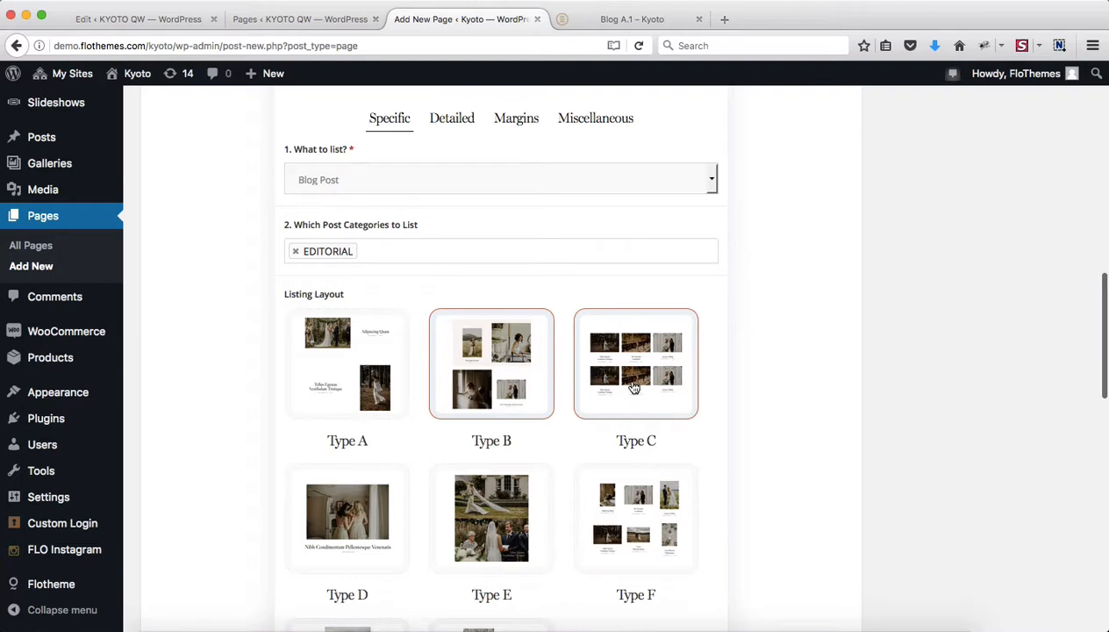
left_click(451, 124)
Examine the Type C layout's posts per page, title font, date display, date/category font and image size settings
scroll(394, 298, "down", 5)
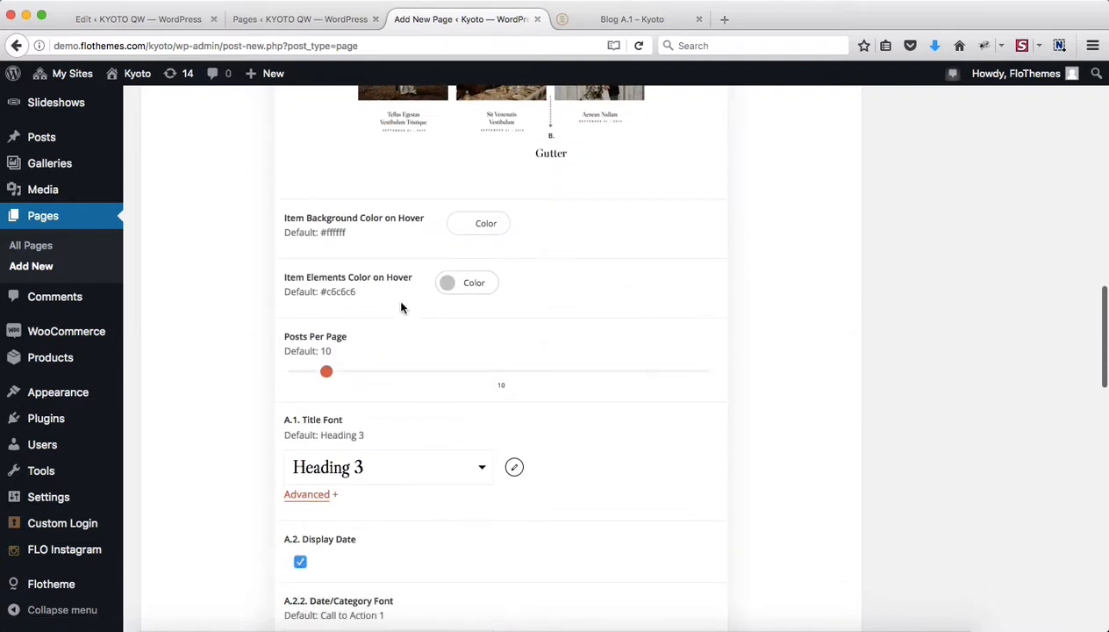
scroll(474, 300, "down", 10)
scroll(474, 300, "up", 4)
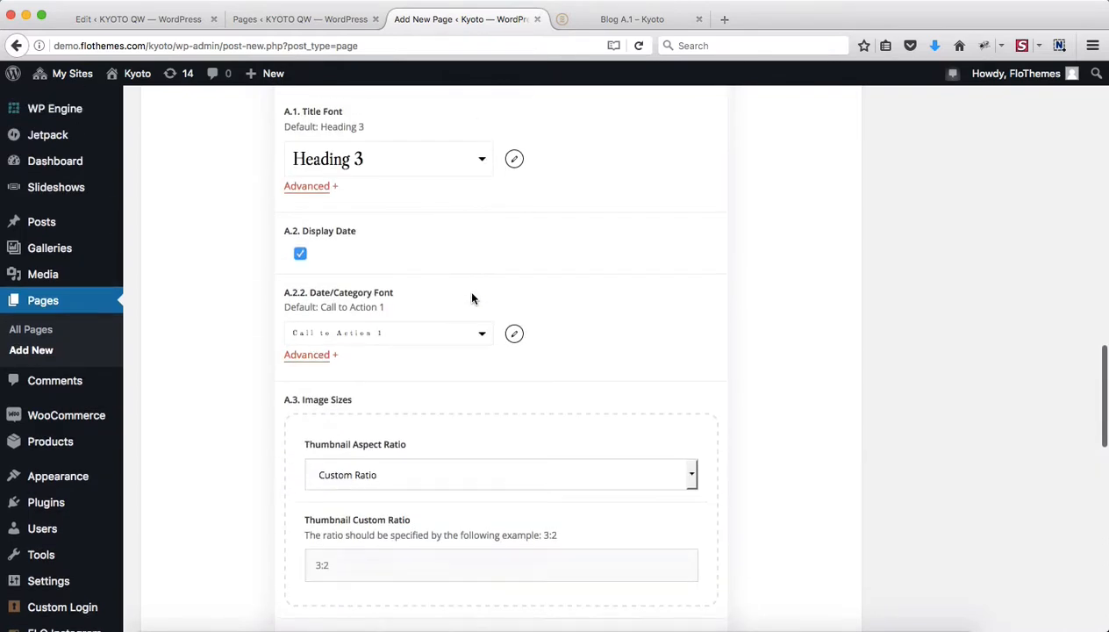
scroll(474, 300, "up", 2)
scroll(473, 299, "down", 5)
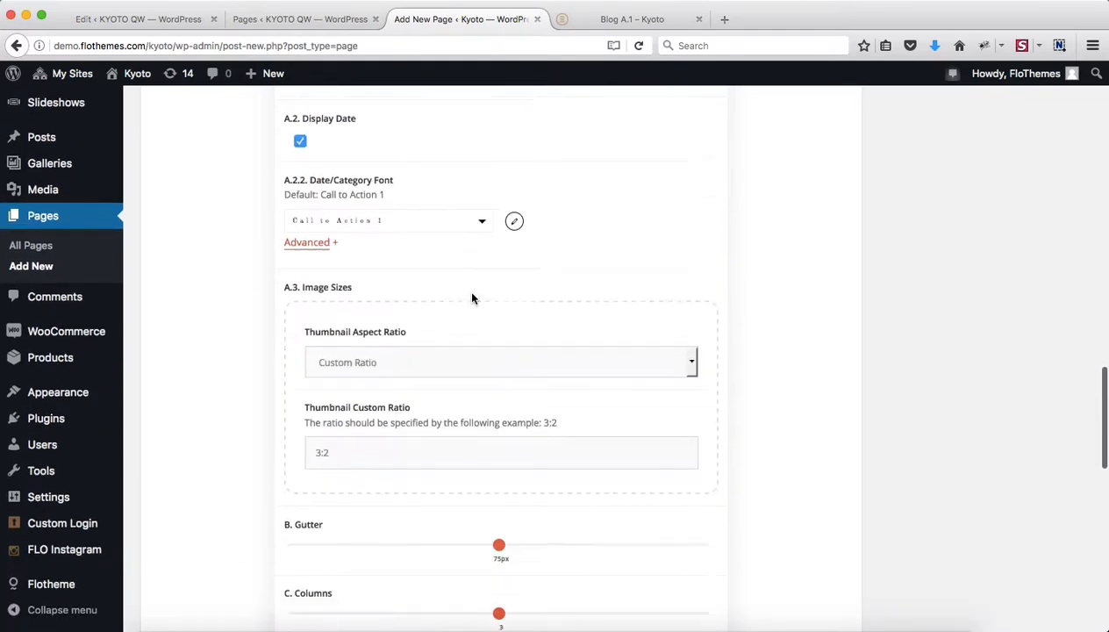
scroll(421, 289, "down", 1)
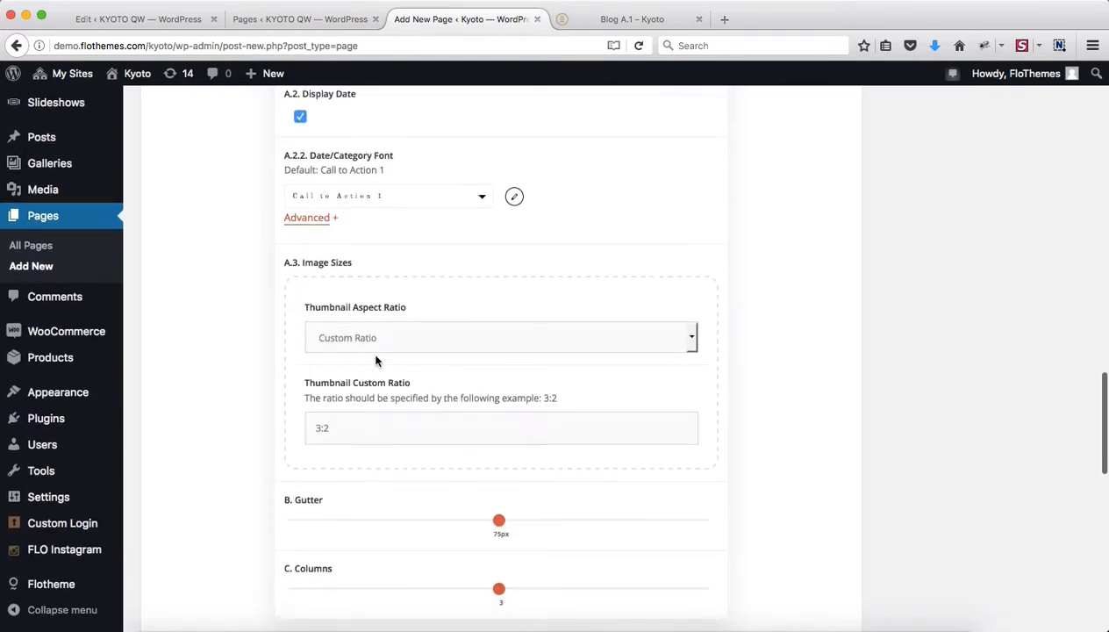
View the thumbnail aspect ratio options of the Type C layout without changing them, and check its gutter and columns settings
left_click(398, 349)
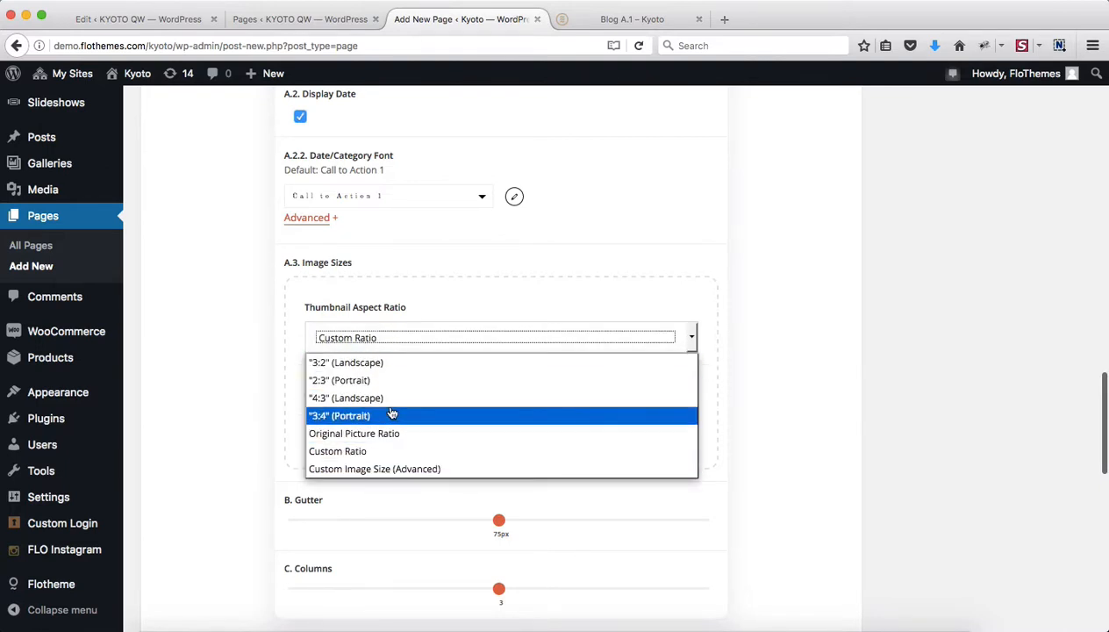
left_click(792, 311)
scroll(463, 293, "down", 3)
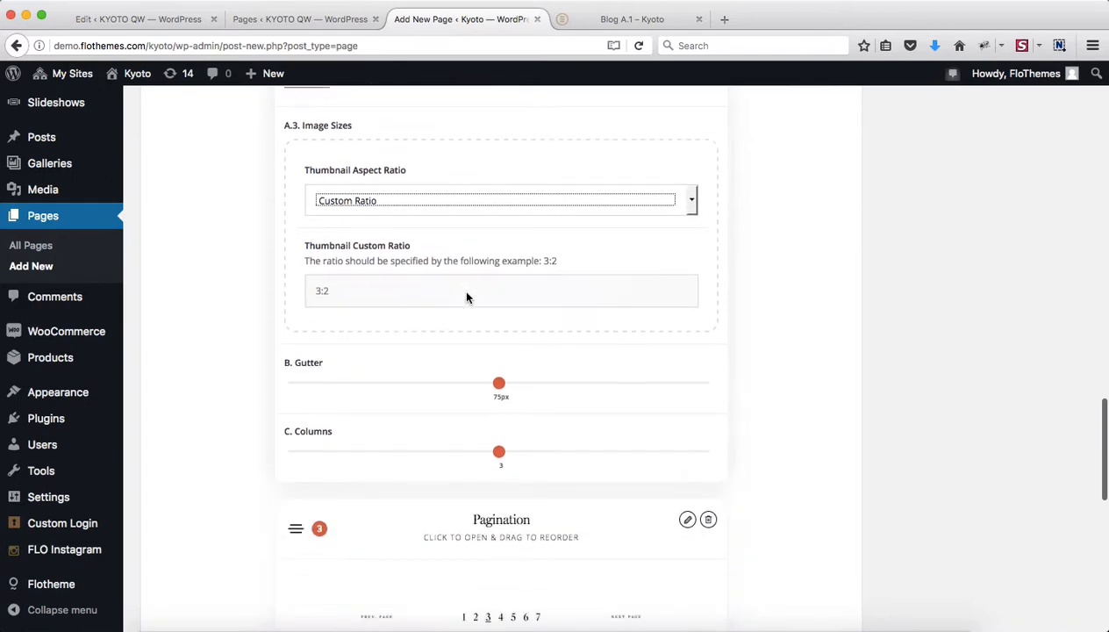
scroll(410, 218, "down", 3)
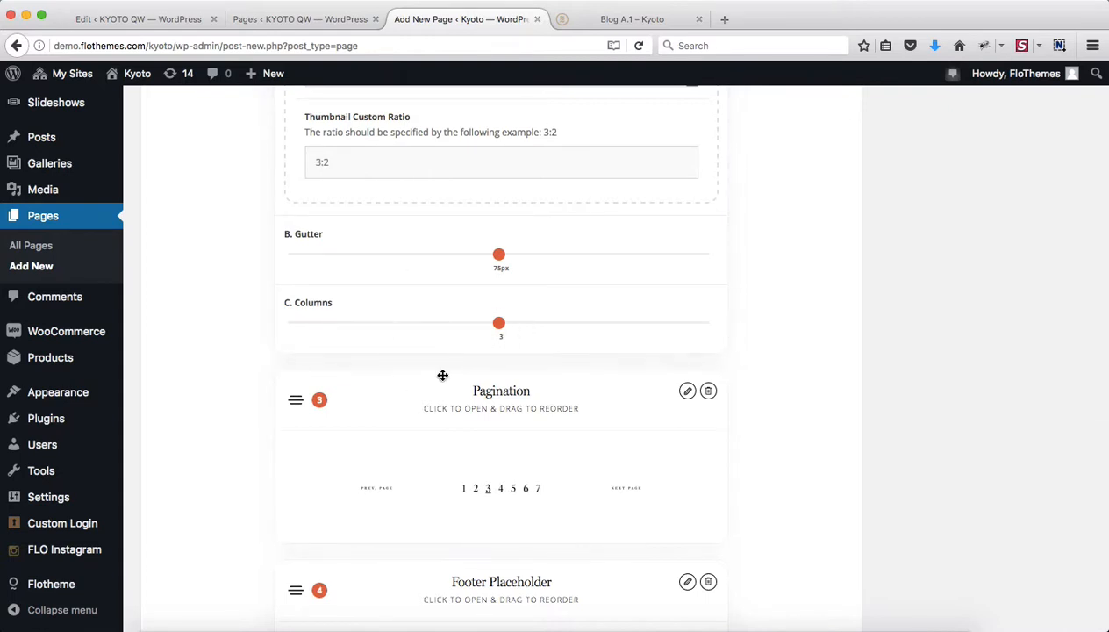
scroll(443, 380, "up", 3)
scroll(444, 381, "up", 4)
scroll(585, 406, "up", 10)
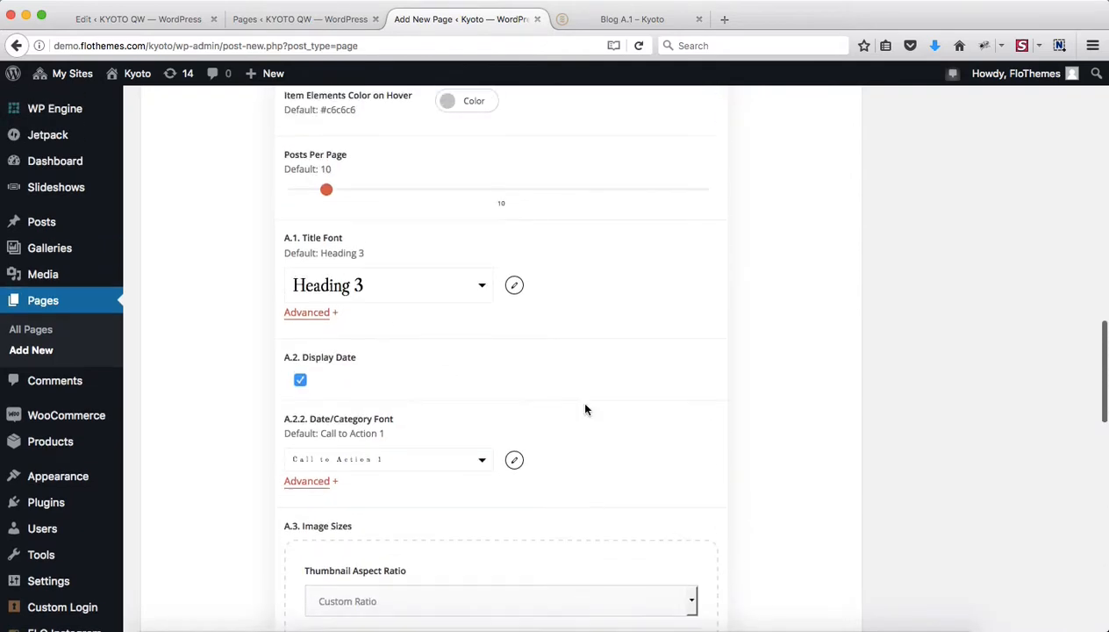
Return to the Listing block's Specific settings and set the listing layout to Type G
scroll(539, 437, "up", 5)
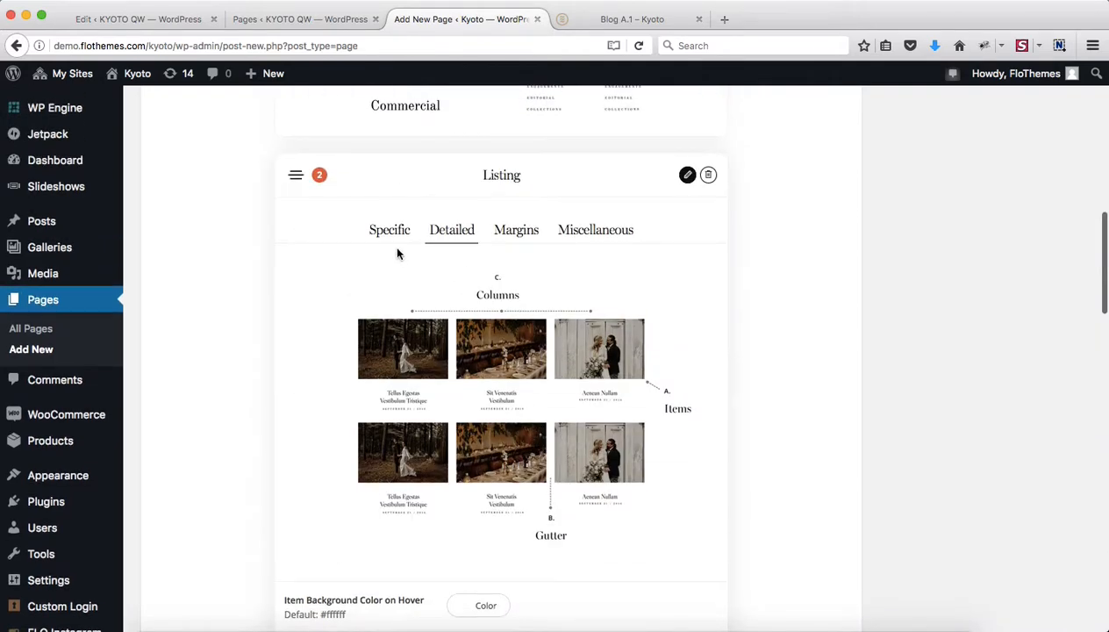
left_click(392, 231)
scroll(583, 363, "down", 3)
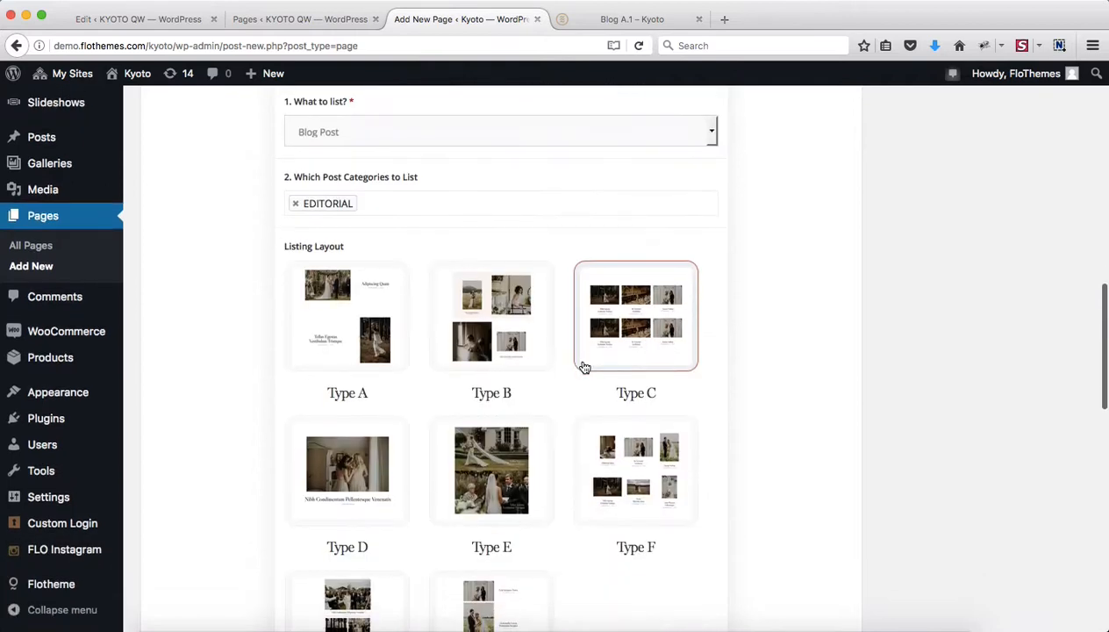
scroll(584, 366, "down", 3)
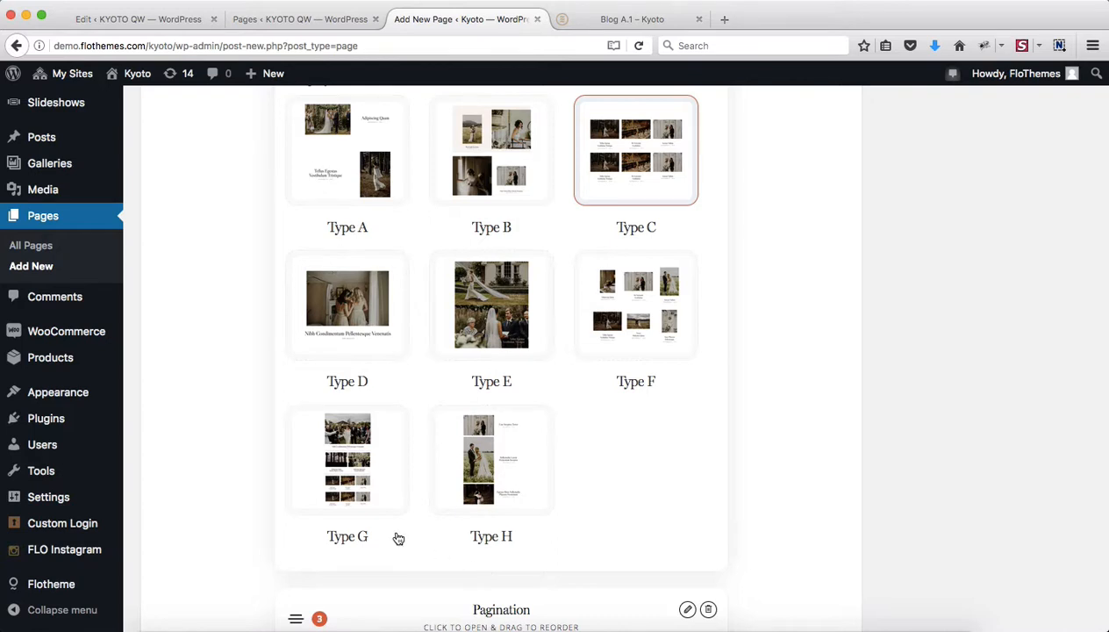
left_click(371, 465)
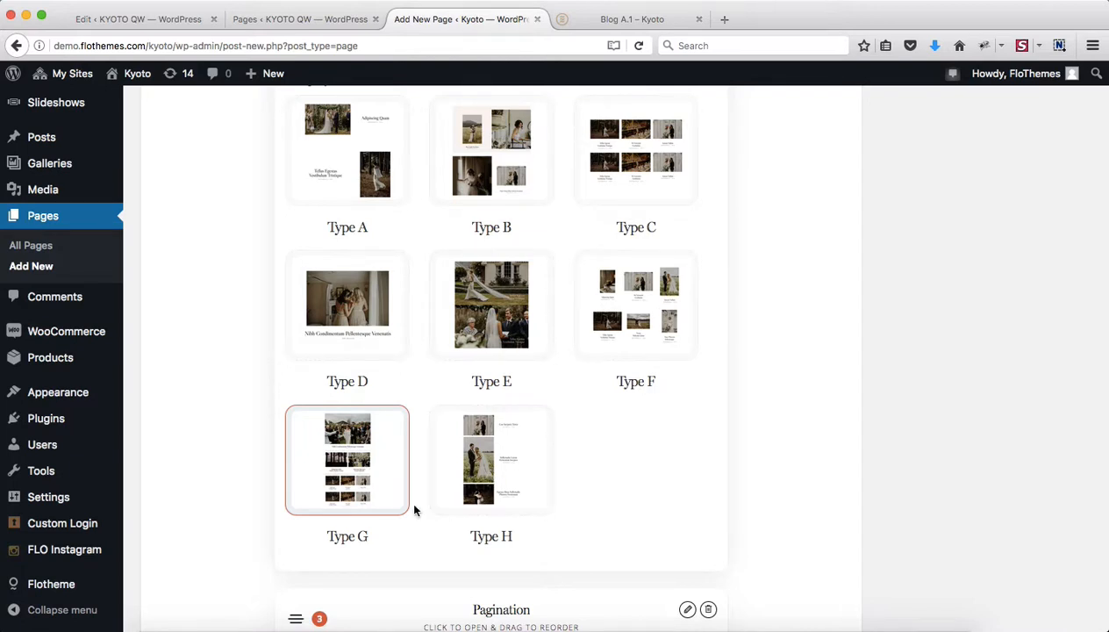
Switch to the Kyoto demo site and open its Blog G listing page in a separate browser tab
left_click(590, 21)
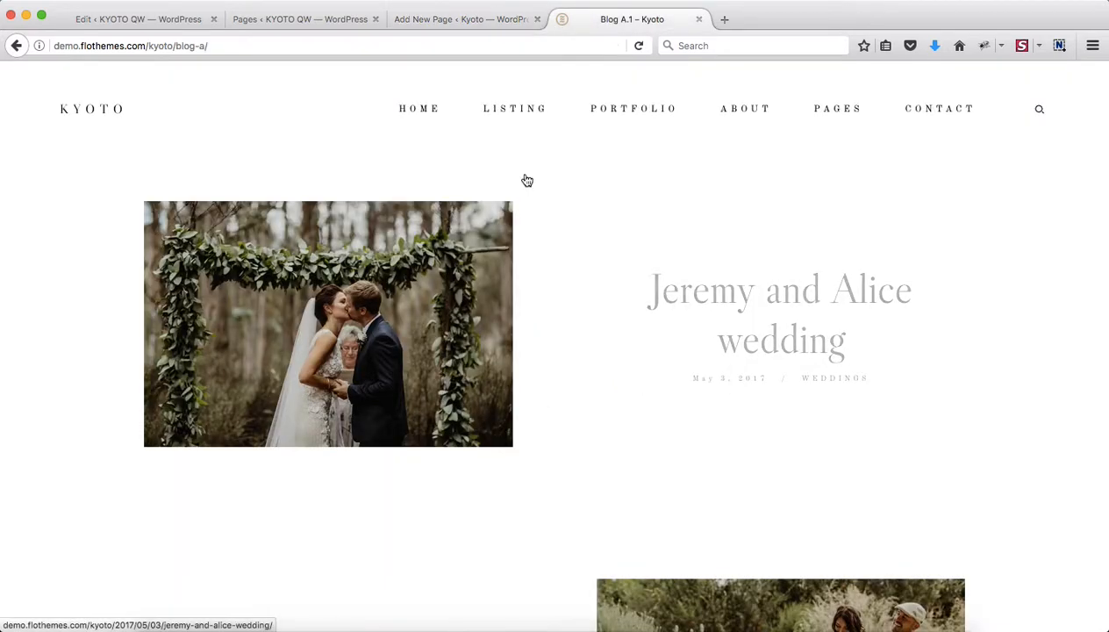
mouse_move(525, 111)
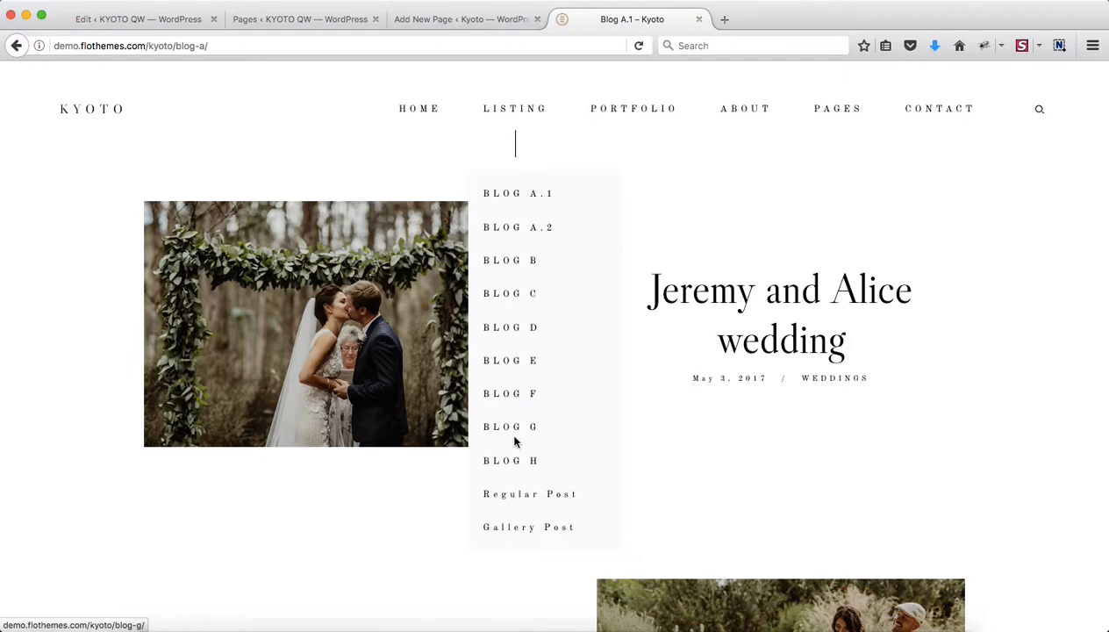
middle_click(509, 430)
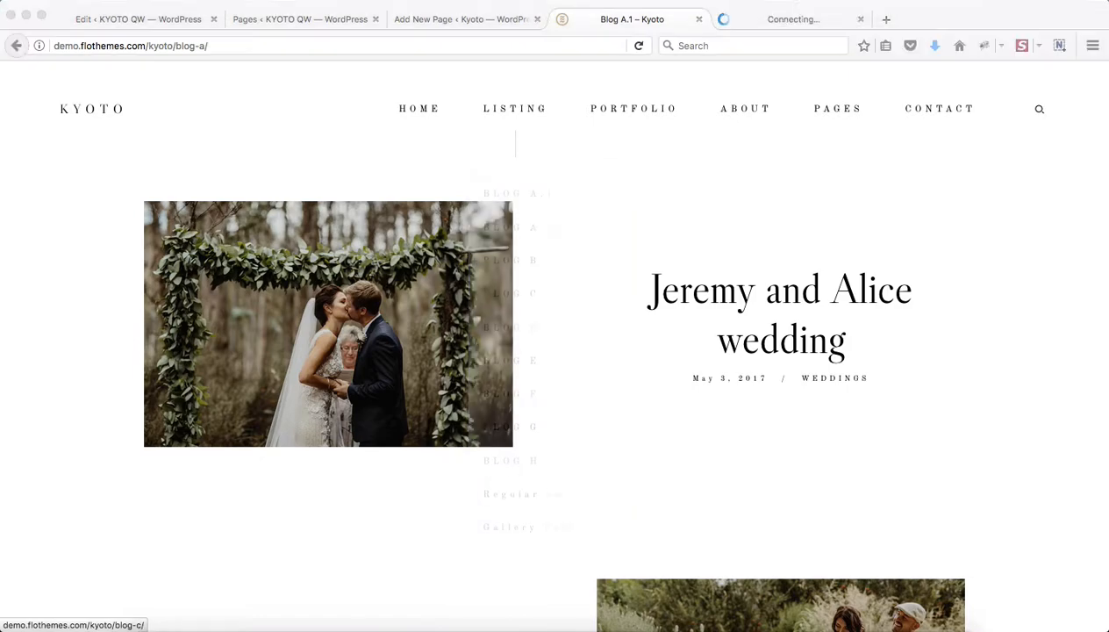
left_click(752, 20)
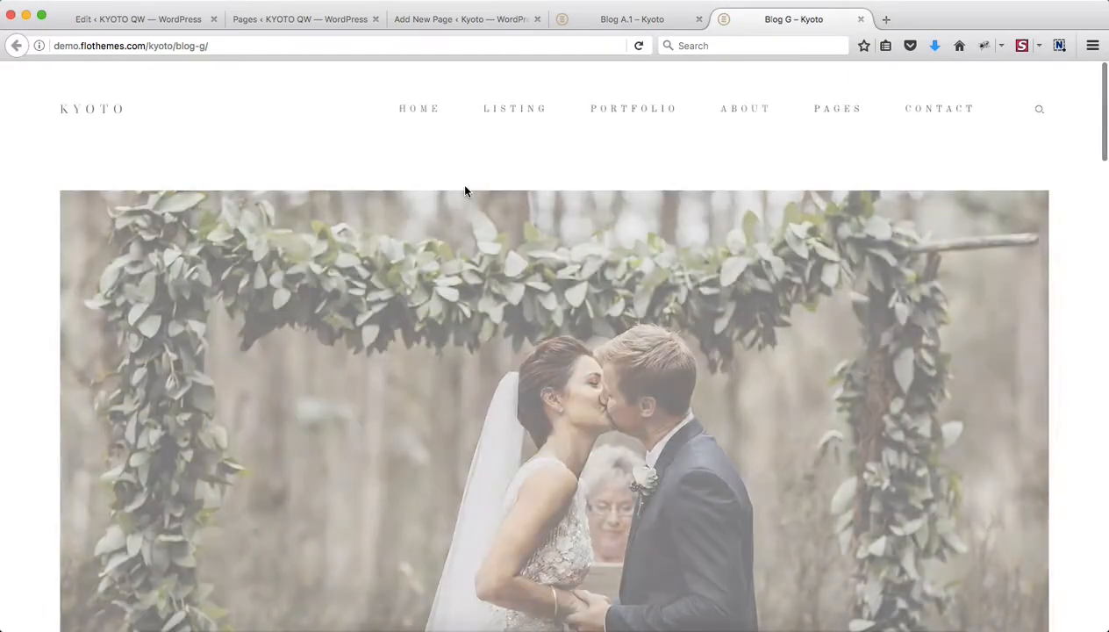
Examine the Blog G demo page from its opening featured post down through the post rows to the Instagram section
scroll(551, 253, "down", 10)
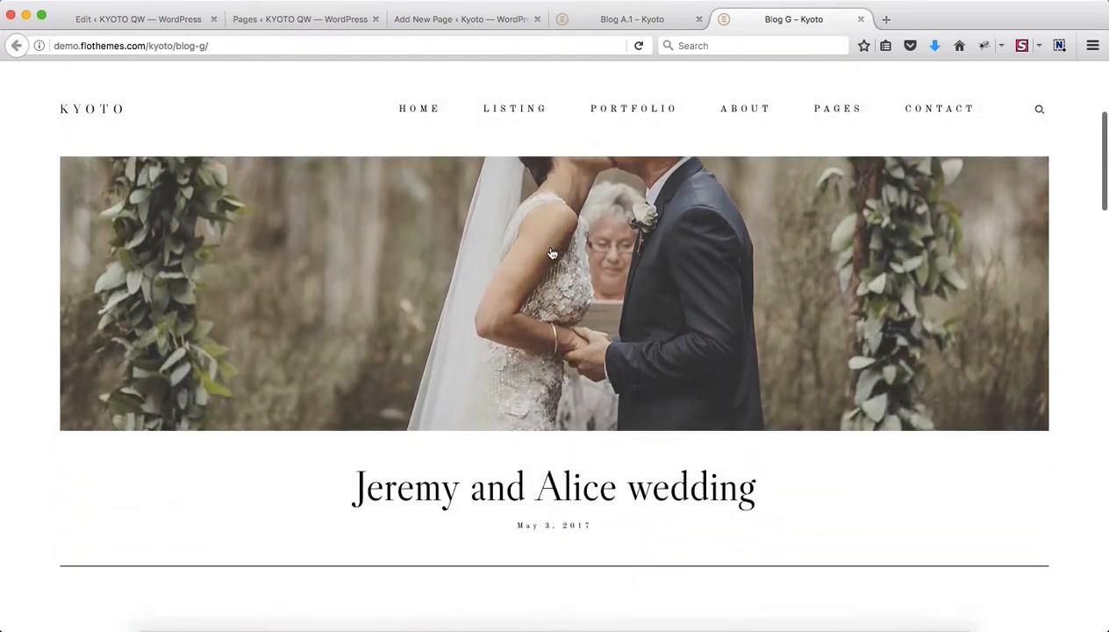
scroll(702, 333, "down", 7)
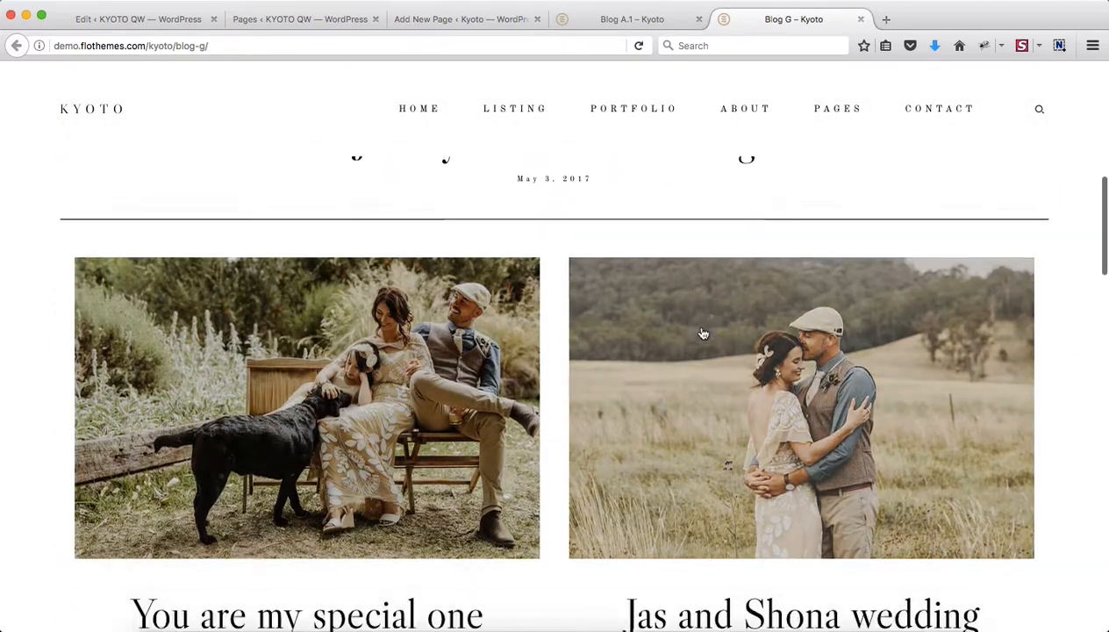
scroll(428, 309, "down", 10)
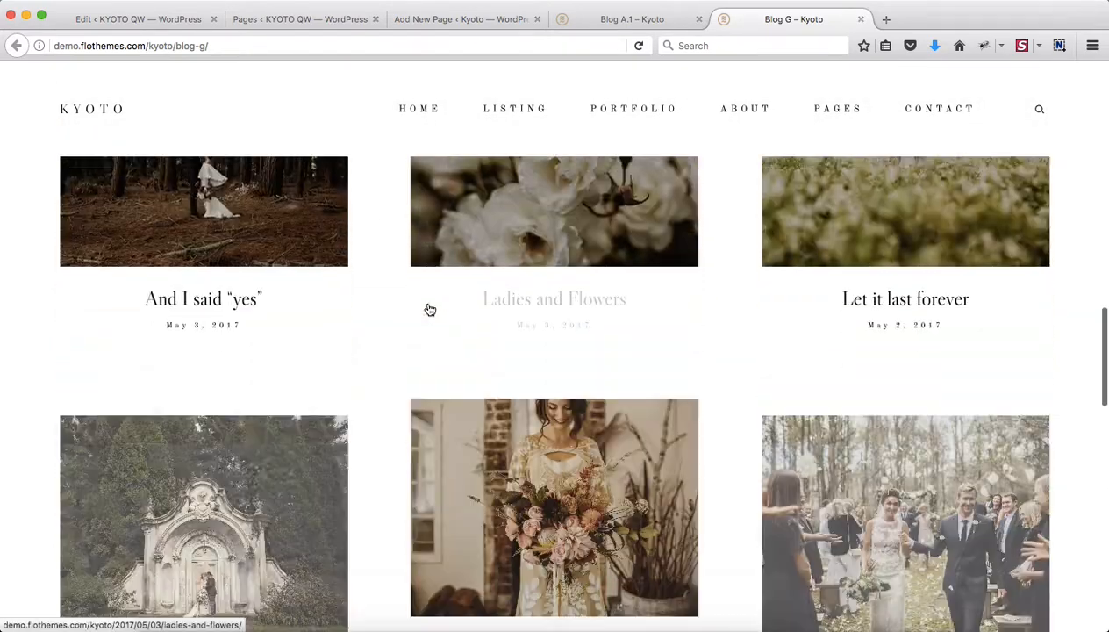
scroll(575, 359, "down", 10)
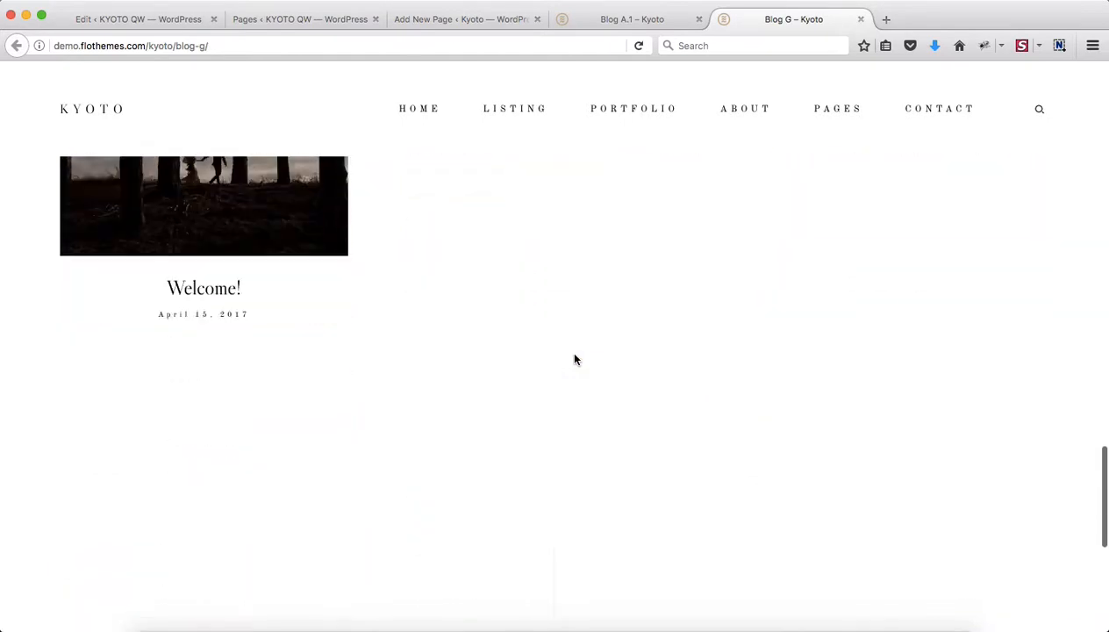
scroll(576, 359, "down", 3)
scroll(574, 358, "up", 6)
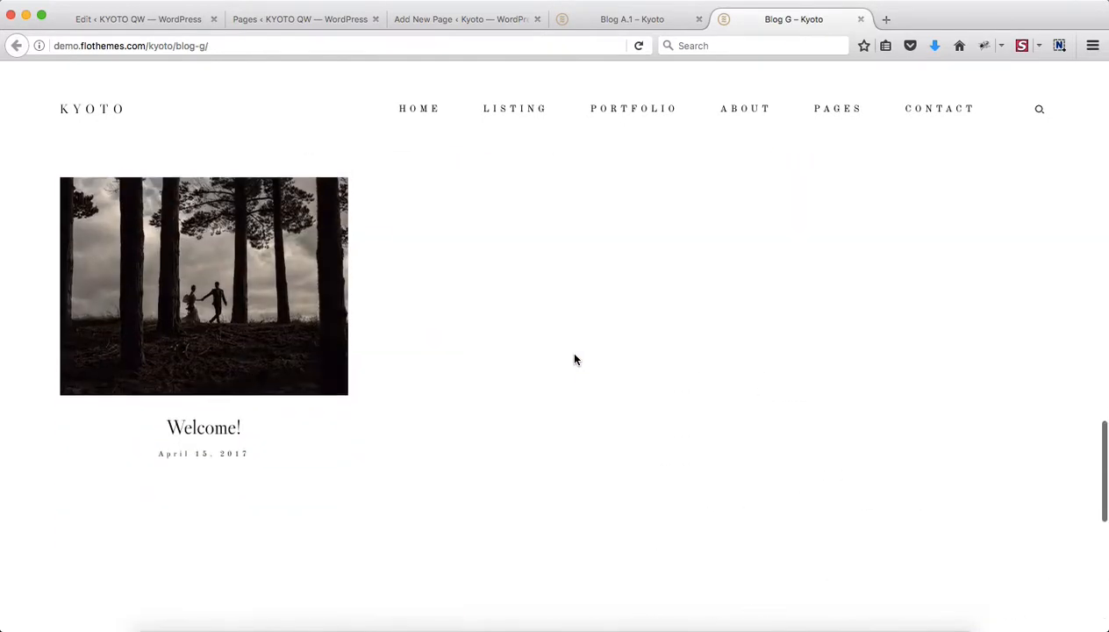
scroll(510, 452, "down", 5)
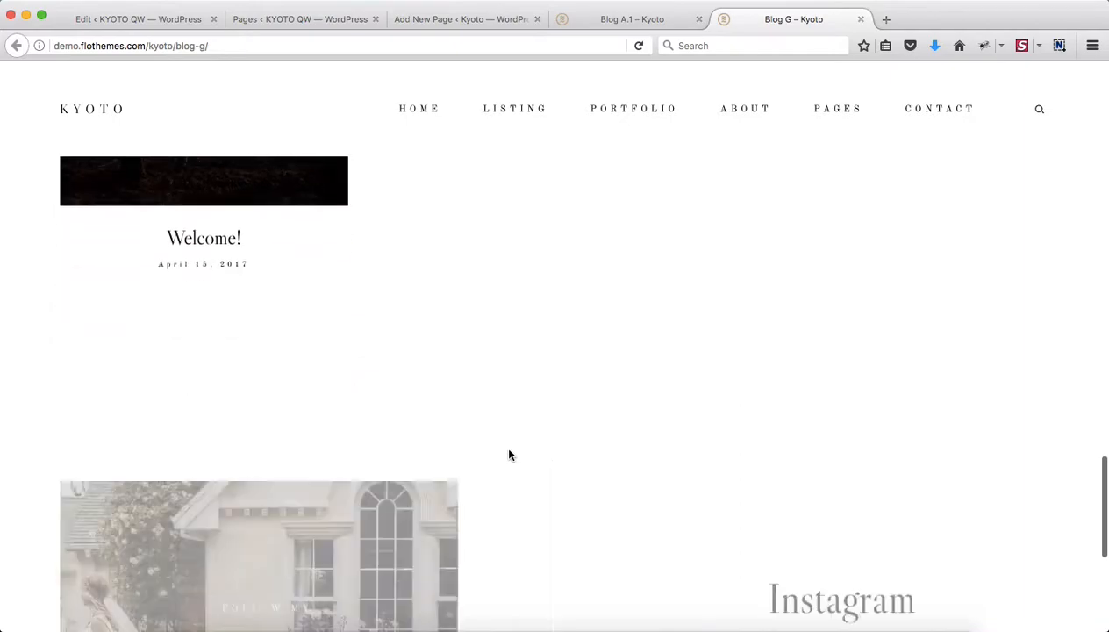
scroll(510, 453, "up", 4)
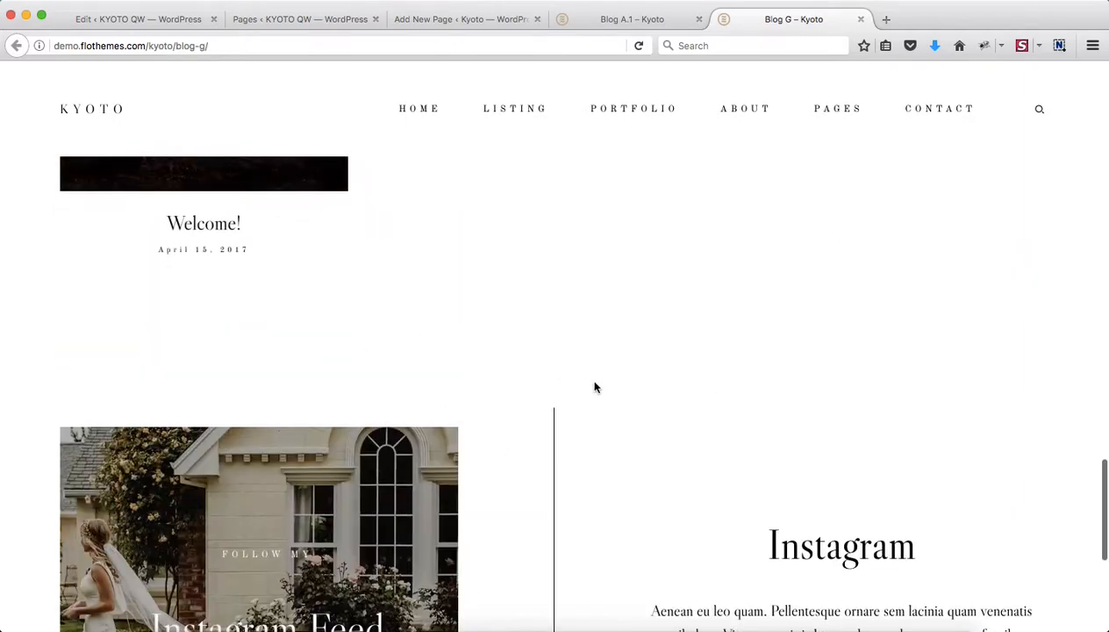
Go back to the start of the Blog G page and review how its post rows change in number of columns
scroll(735, 350, "up", 6)
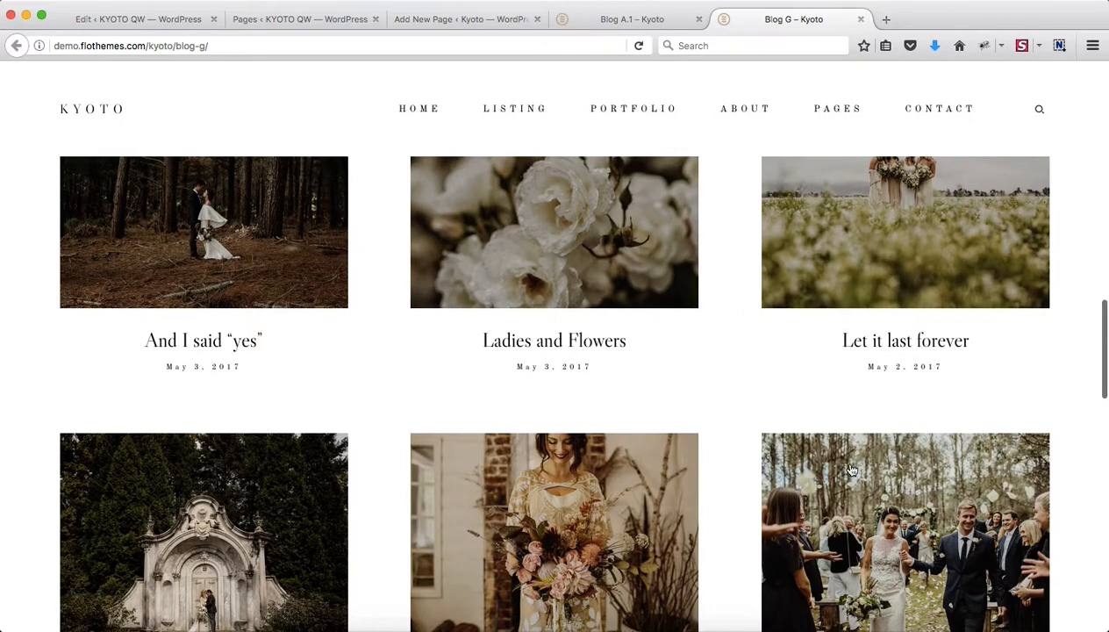
scroll(672, 359, "up", 10)
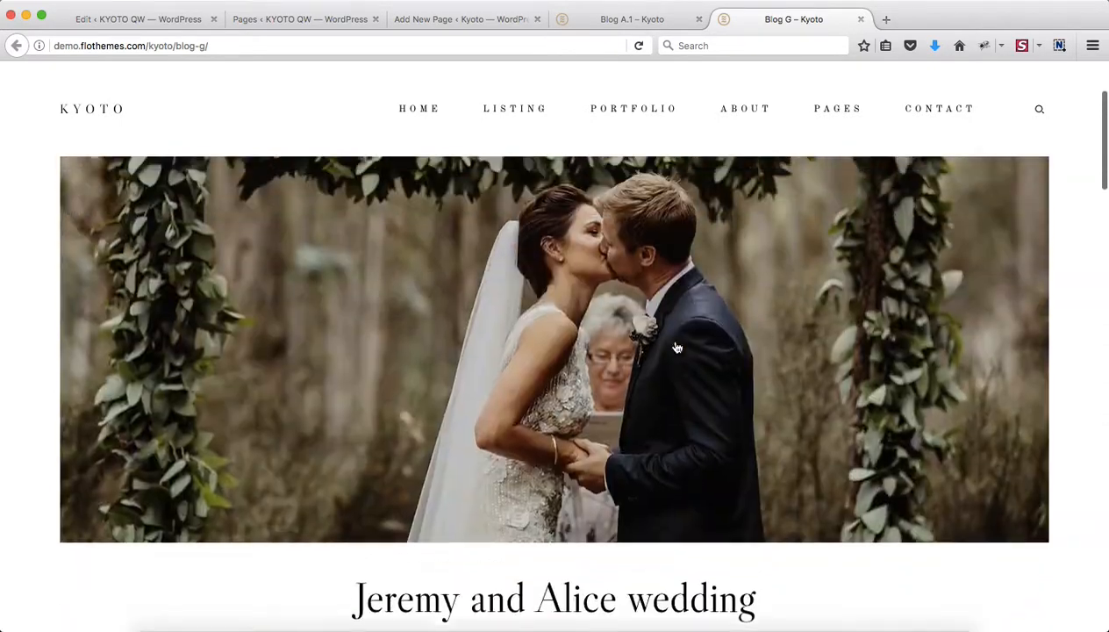
scroll(570, 219, "up", 3)
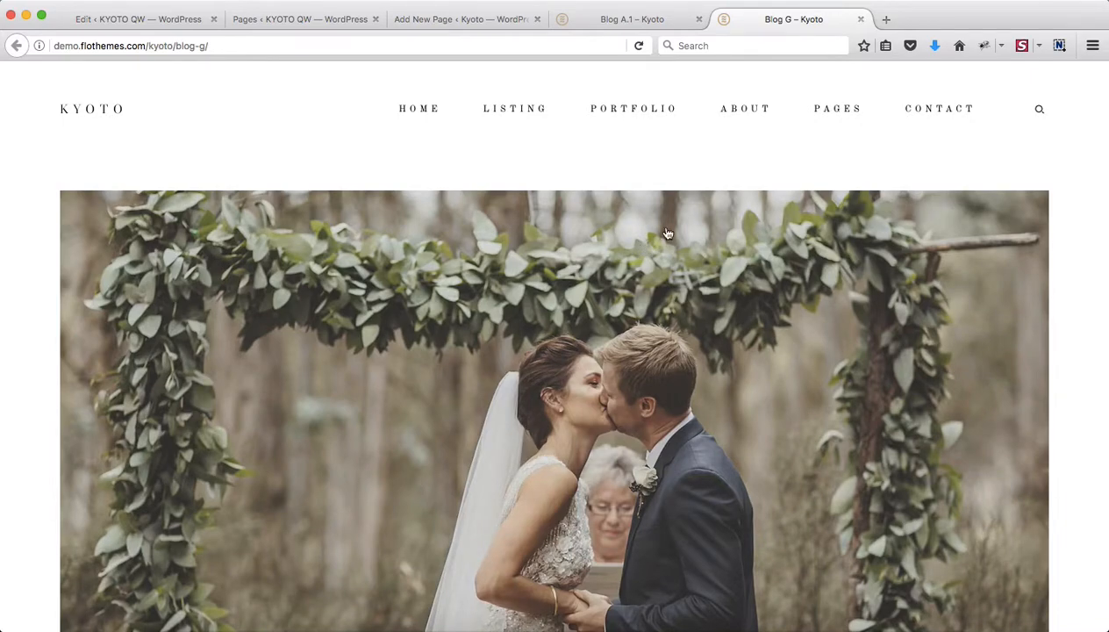
scroll(298, 268, "down", 6)
scroll(560, 349, "down", 8)
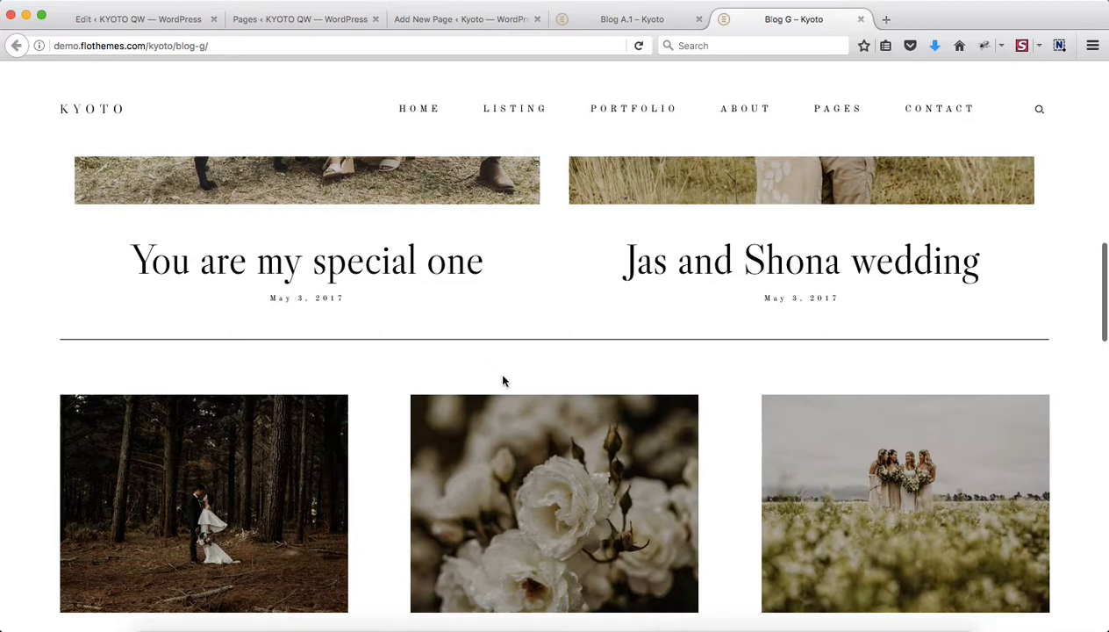
scroll(502, 379, "down", 5)
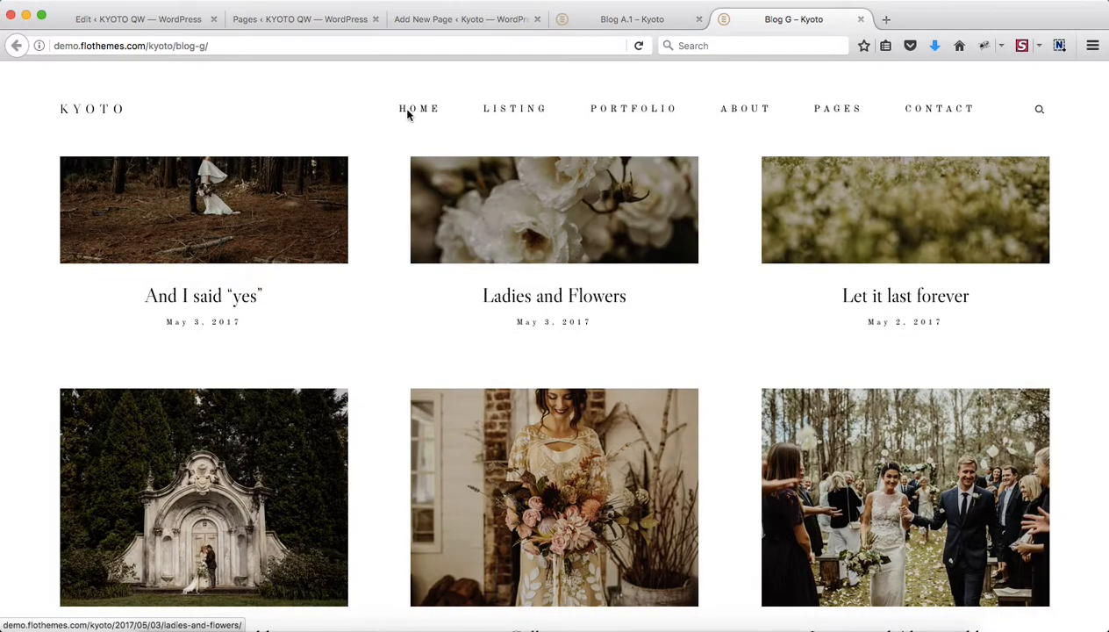
Return to the new page's editor and look over the listing layout types and the Pagination and Footer Placeholder blocks
left_click(319, 26)
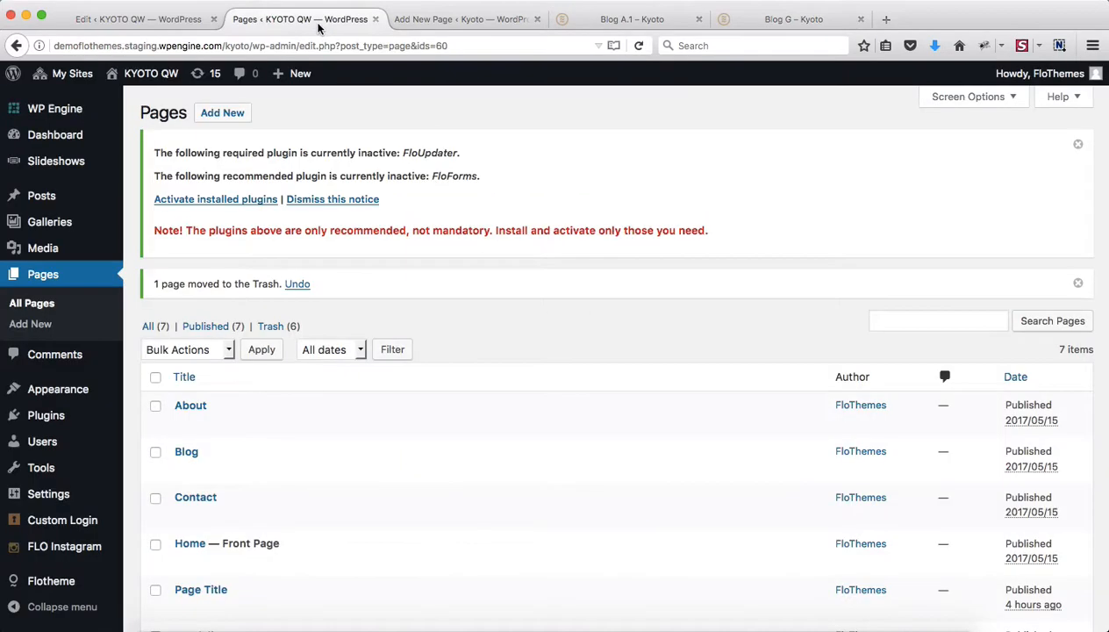
left_click(447, 19)
scroll(503, 410, "down", 1)
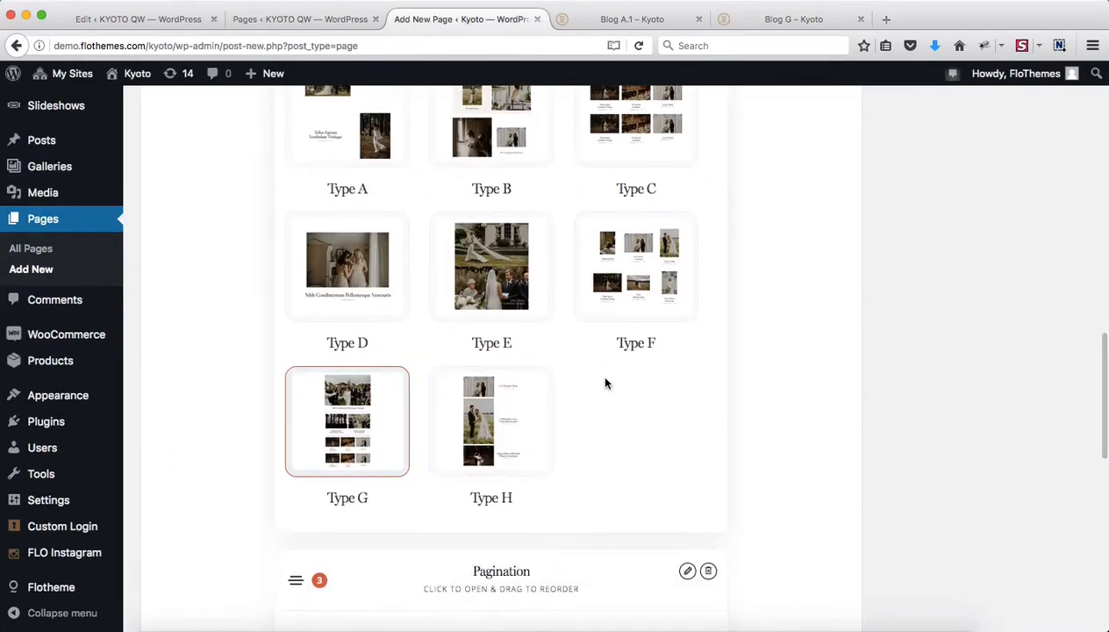
scroll(606, 383, "up", 5)
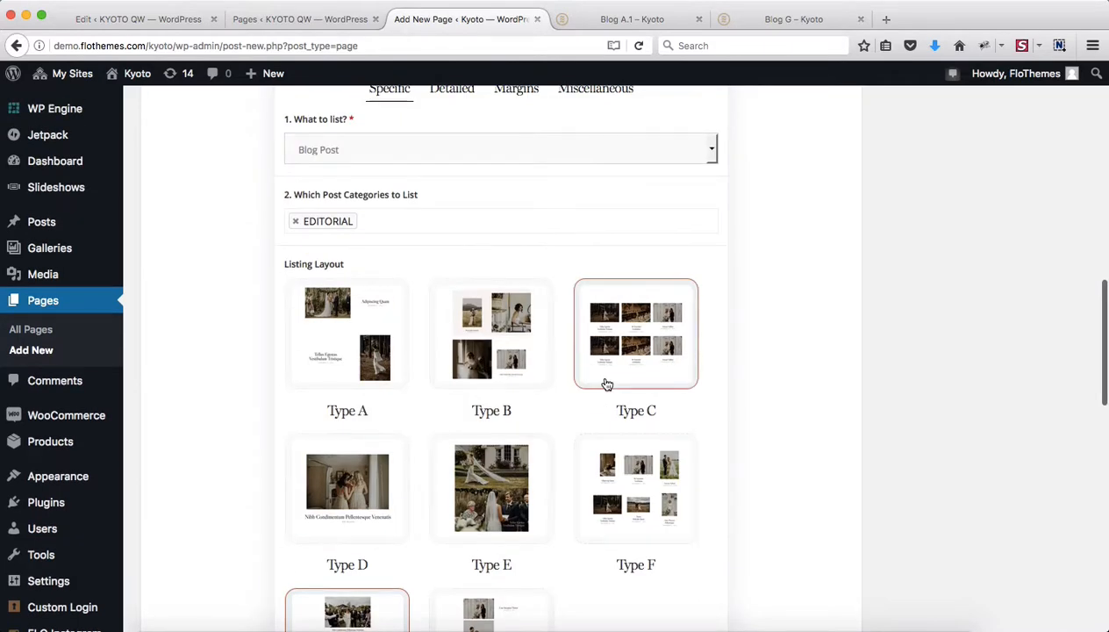
scroll(605, 383, "down", 10)
scroll(605, 382, "down", 2)
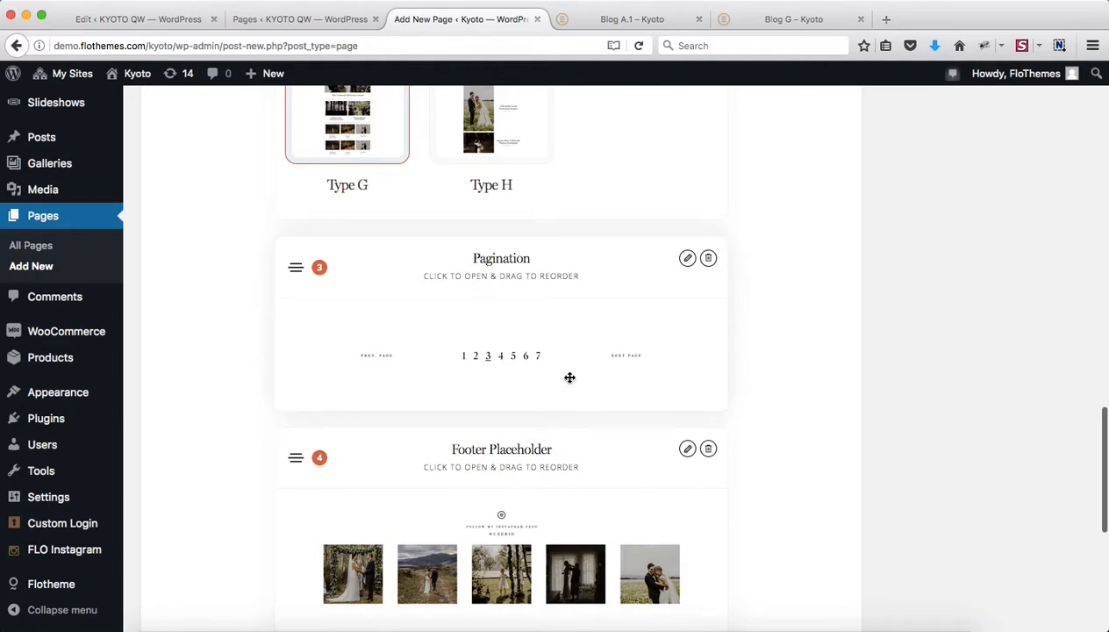
scroll(569, 380, "up", 5)
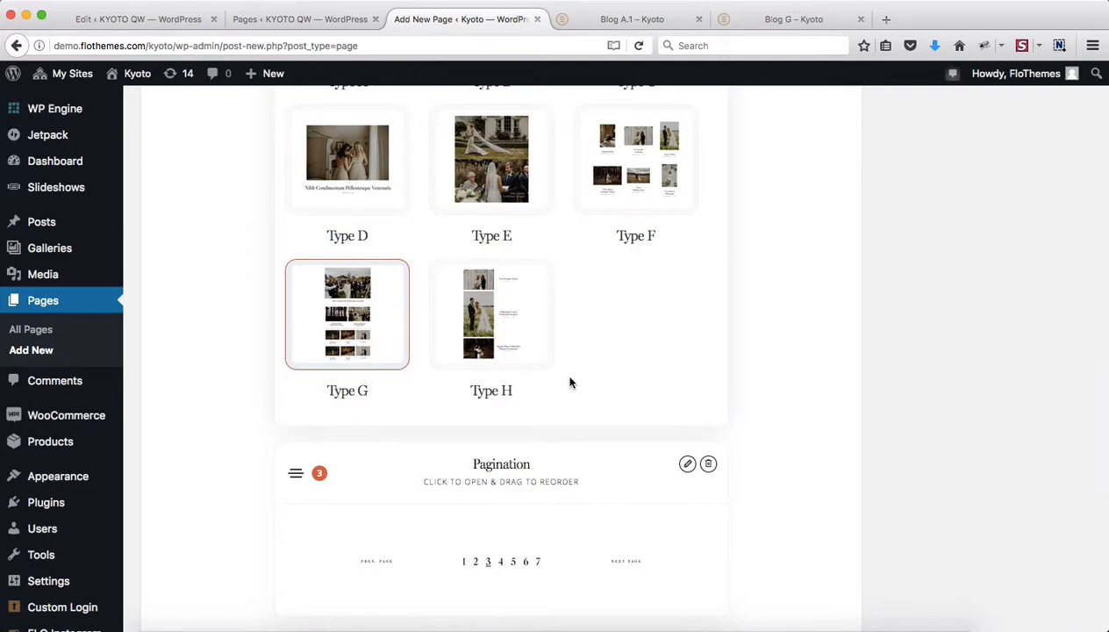
scroll(745, 342, "down", 6)
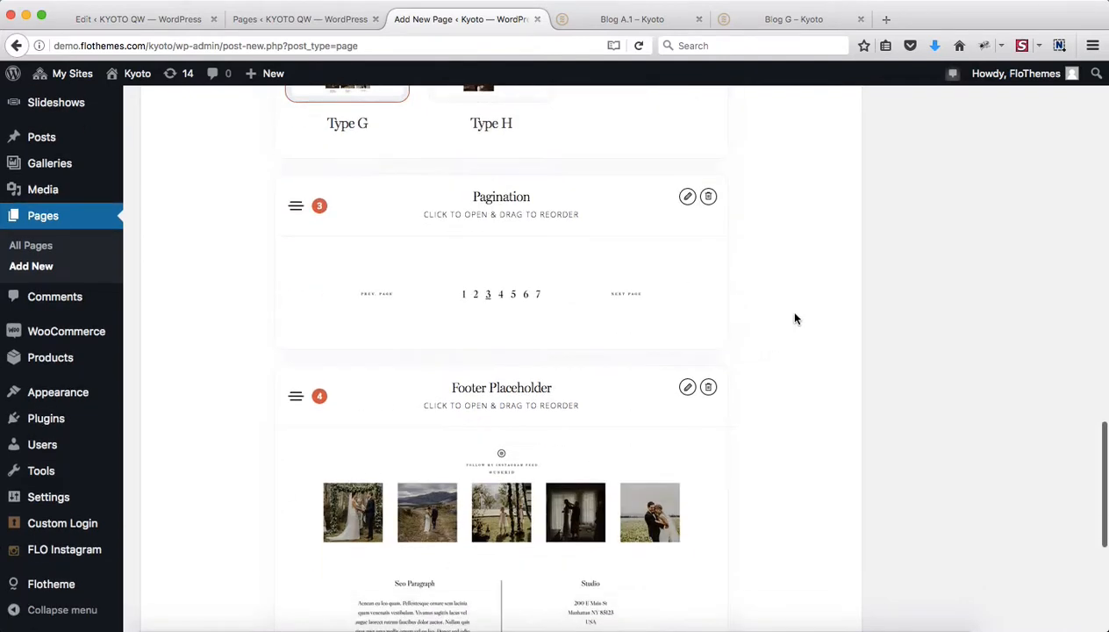
Open the Pagination block and examine its layout types, links font, next and previous page labels, and numbered links font
left_click(547, 208)
scroll(548, 210, "down", 3)
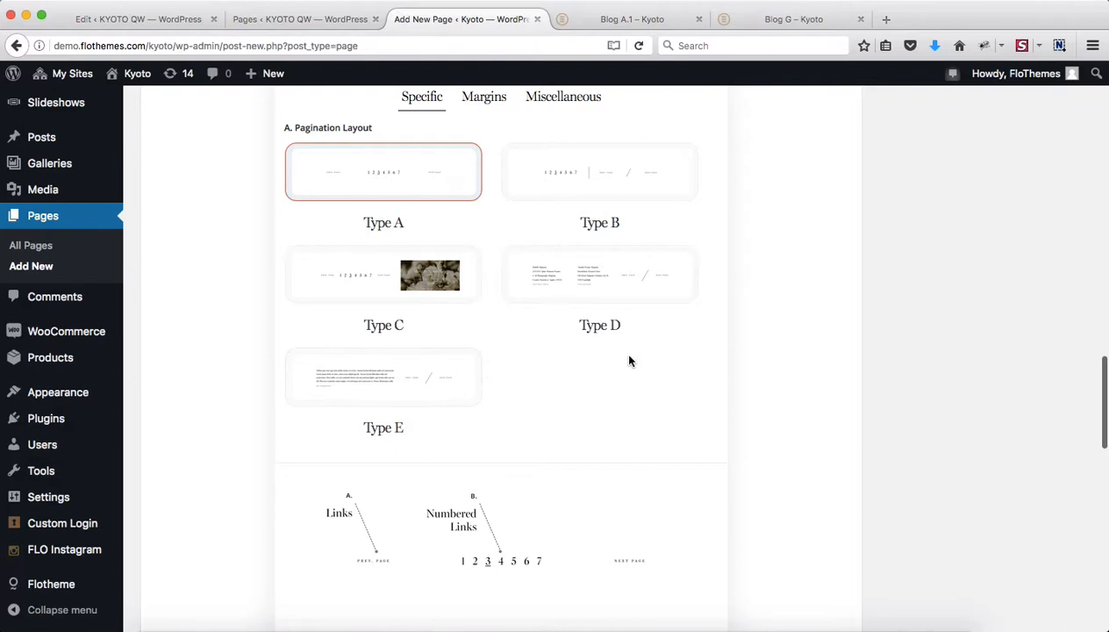
scroll(629, 361, "down", 6)
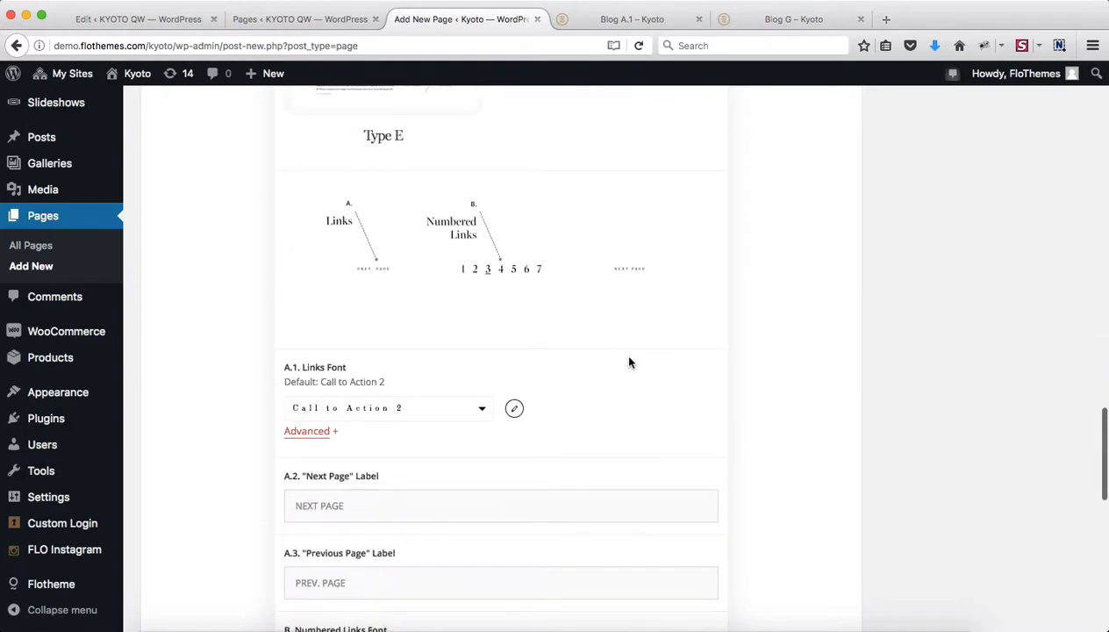
scroll(629, 360, "down", 6)
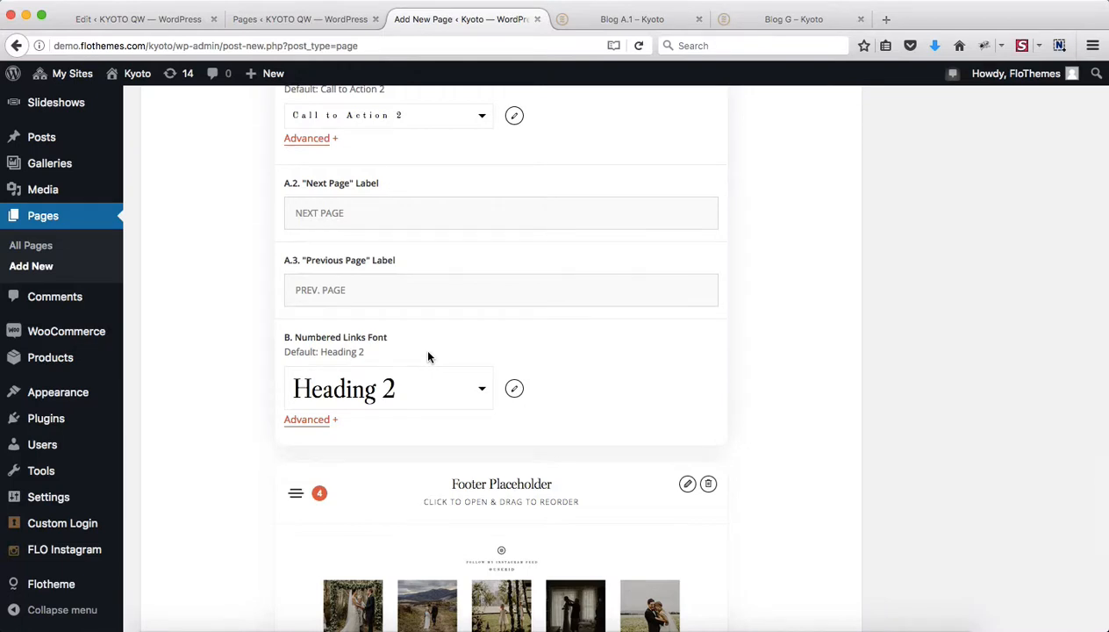
scroll(799, 349, "down", 7)
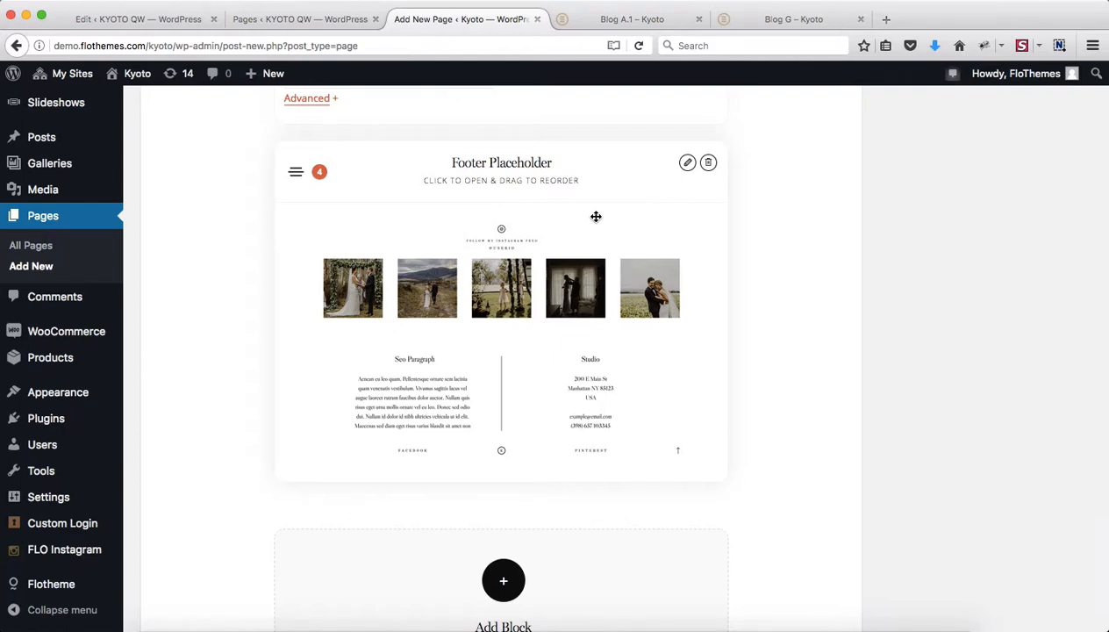
scroll(595, 216, "up", 4)
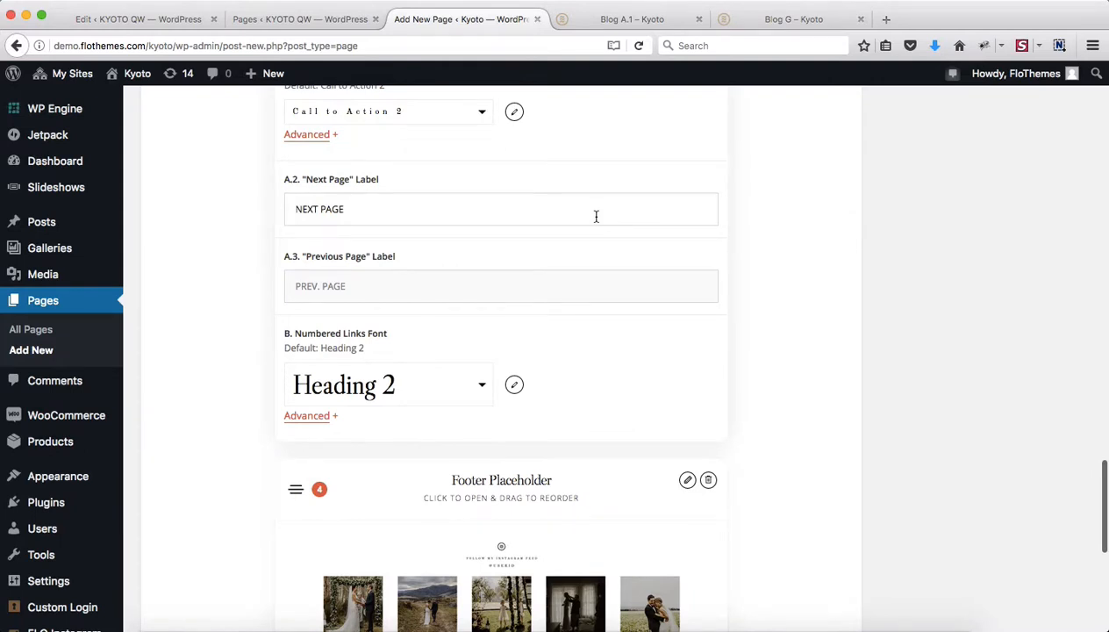
Browse the blocks available for adding to the page, then close the list without adding one
scroll(596, 216, "down", 5)
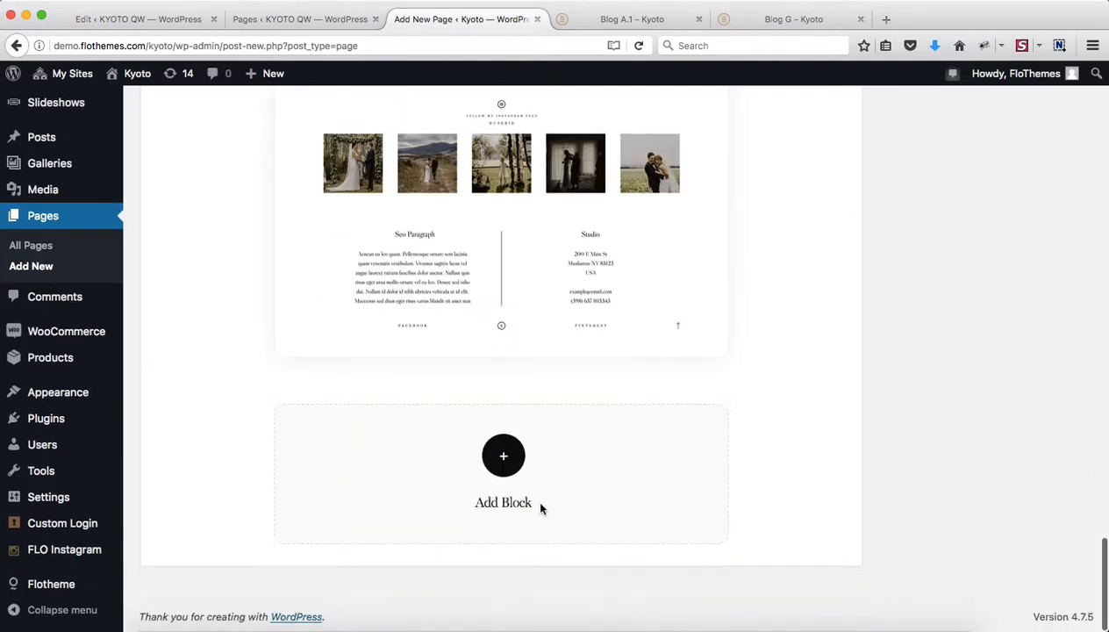
left_click(505, 472)
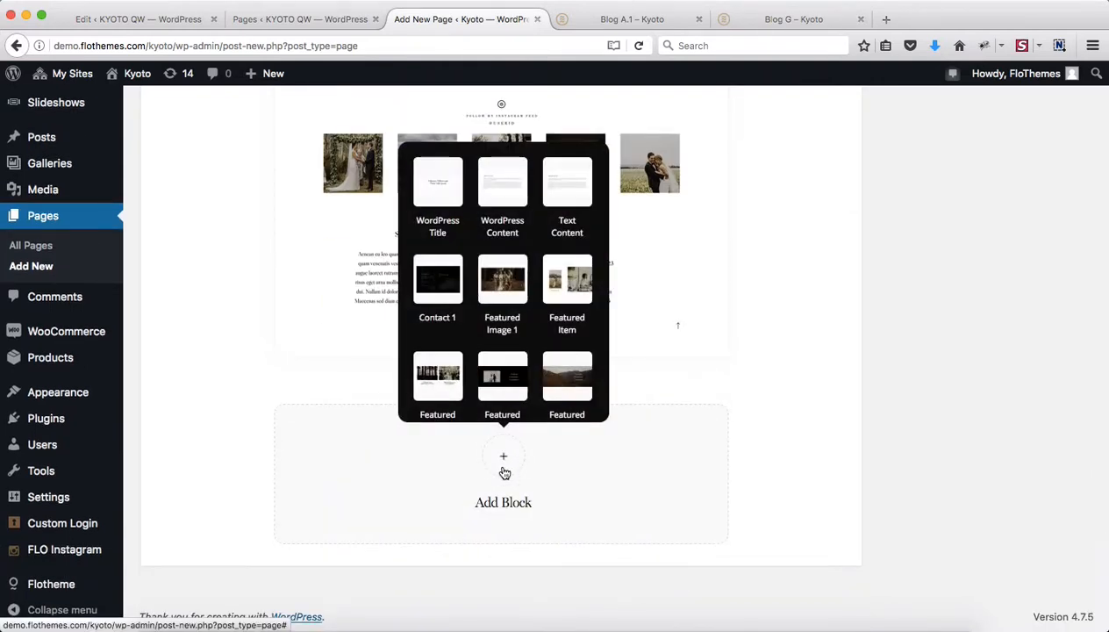
scroll(540, 263, "down", 6)
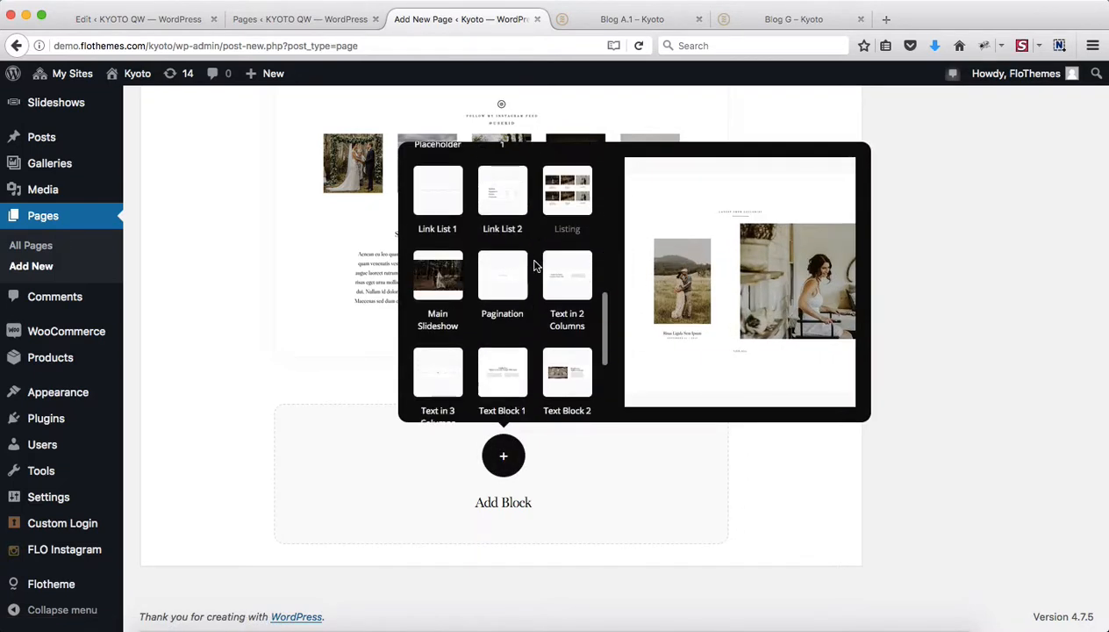
left_click(974, 337)
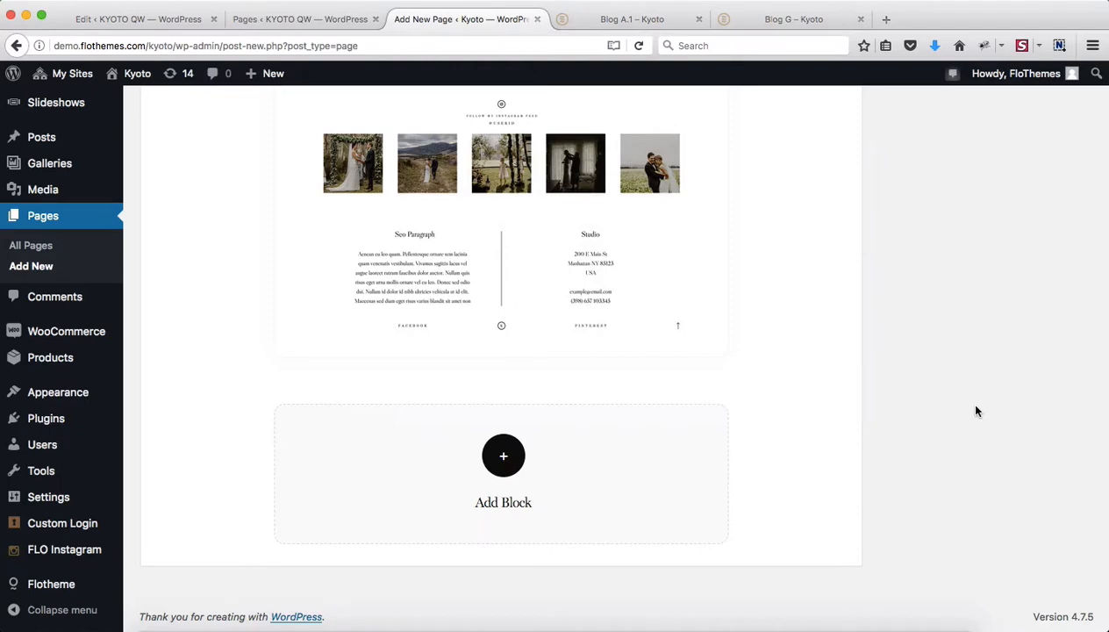
Review the page's block layout from the Pagination block back up through Listing and Link List 2
scroll(975, 410, "up", 10)
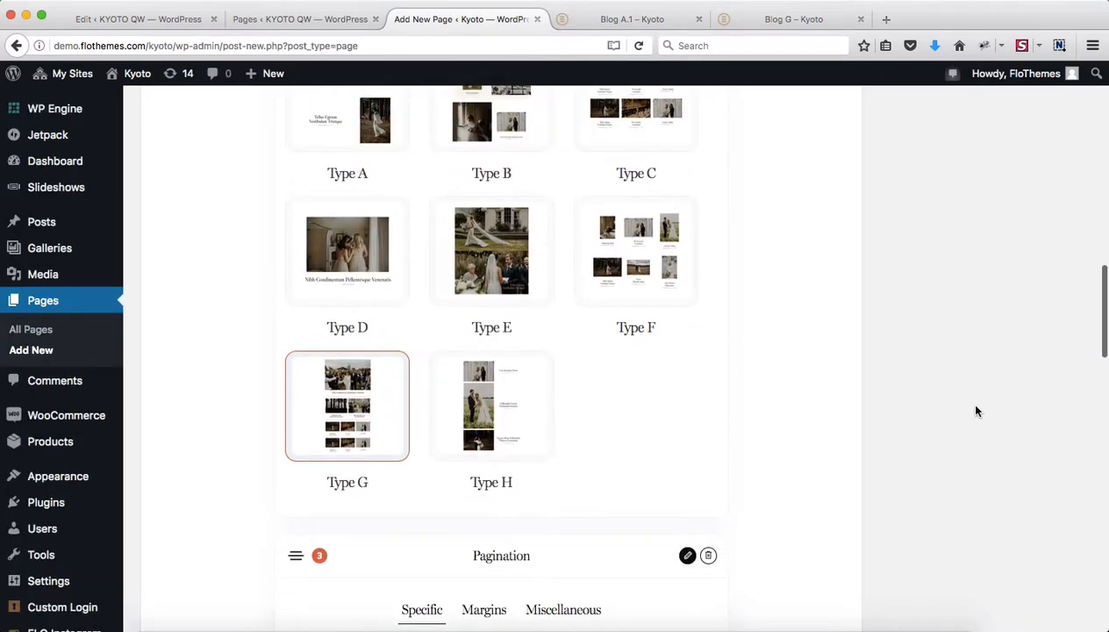
scroll(975, 411, "up", 6)
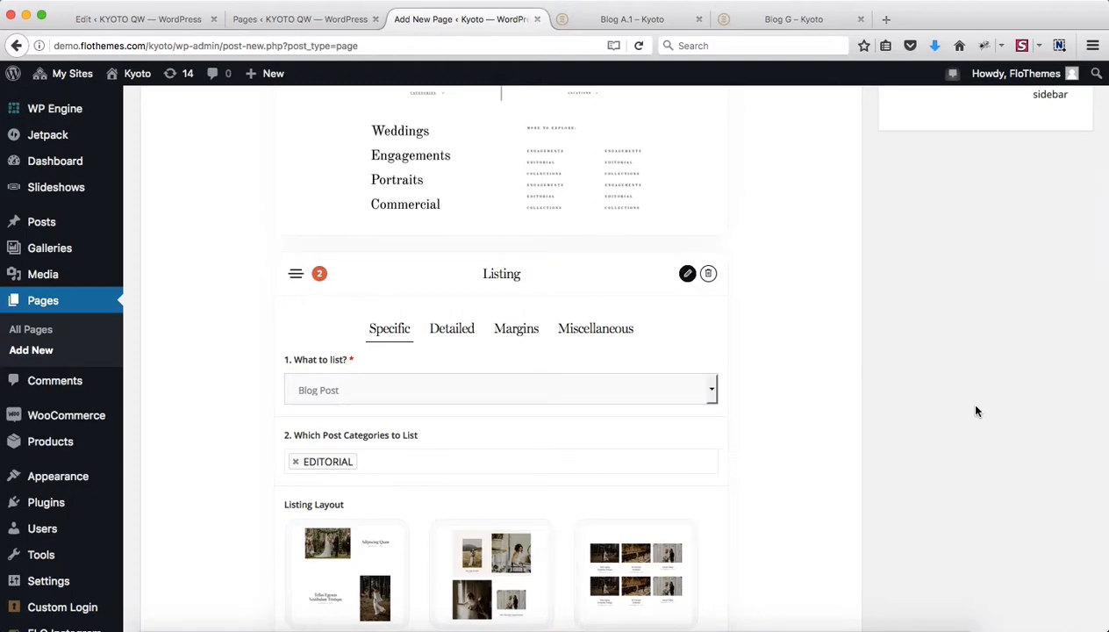
scroll(976, 410, "up", 5)
scroll(976, 411, "down", 3)
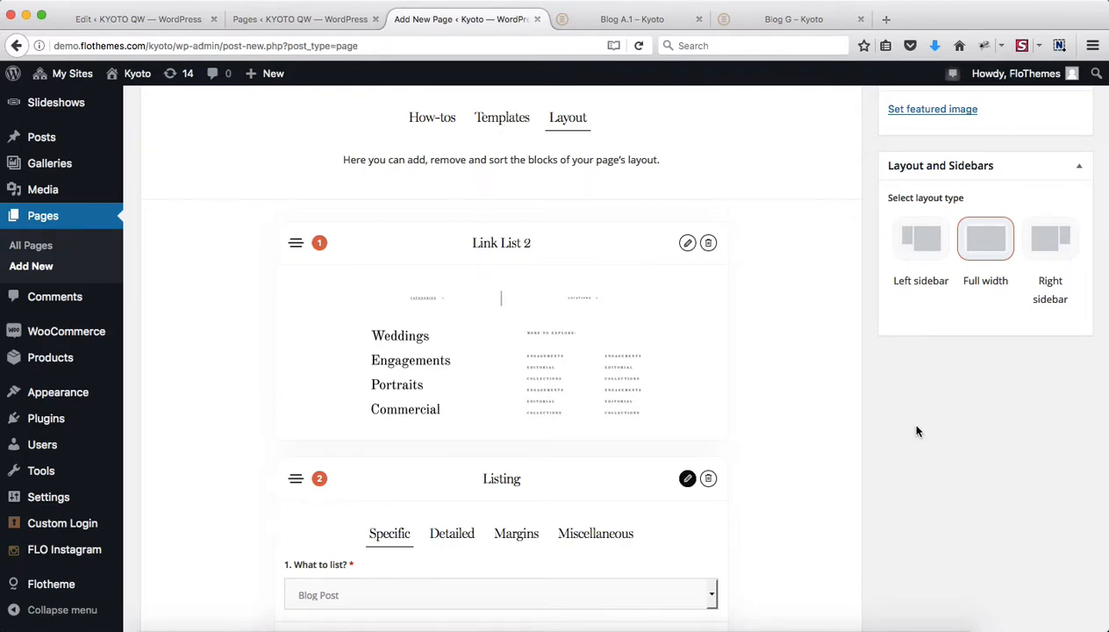
scroll(916, 431, "up", 10)
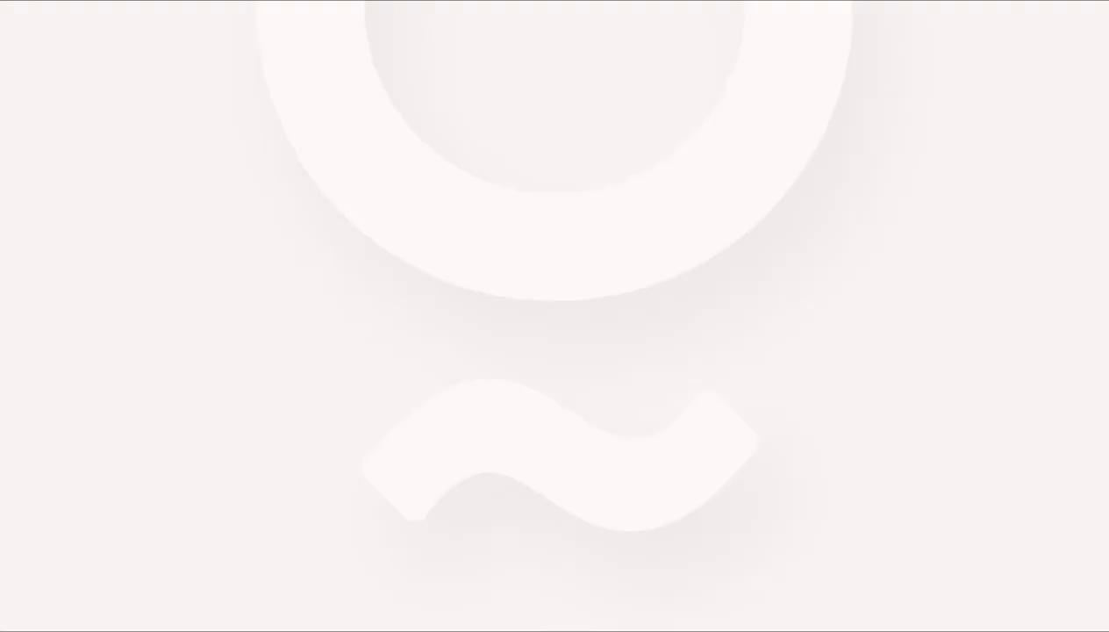